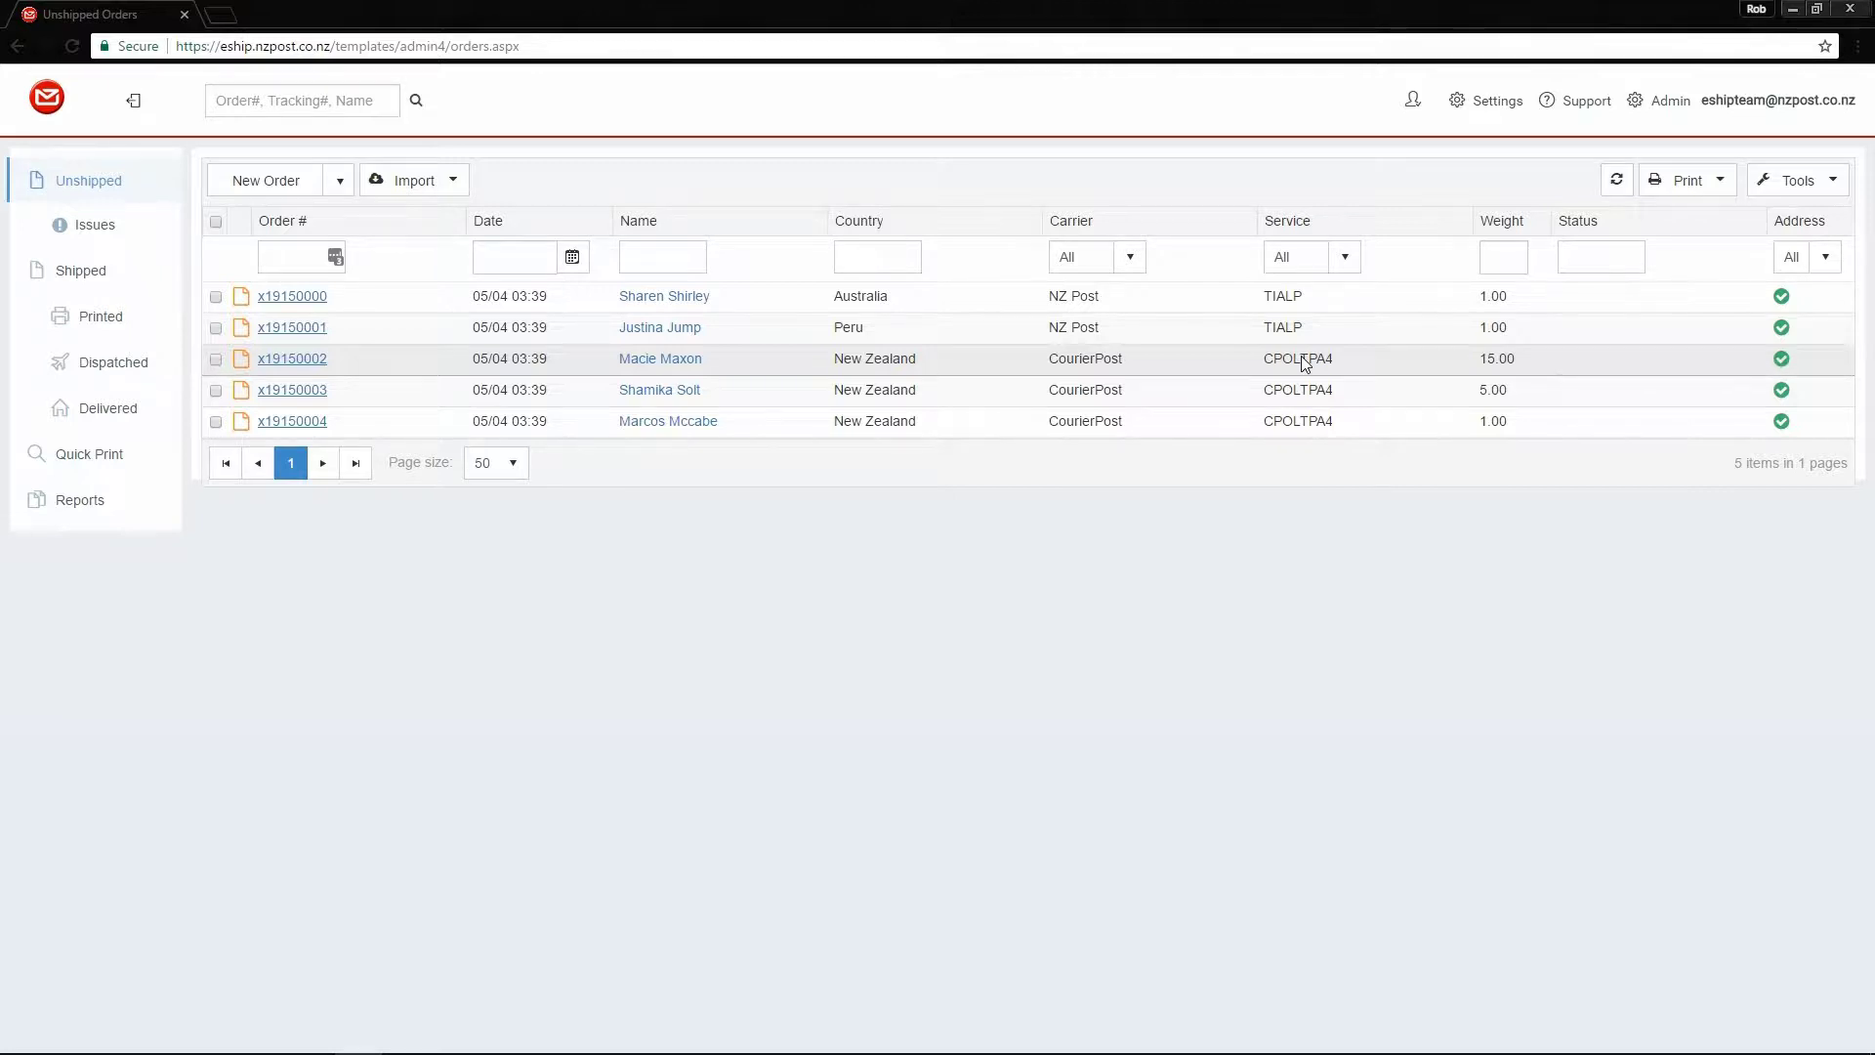
# Open the eShip settings area, landing on the Pickup Address page.
pyautogui.click(1477, 119)
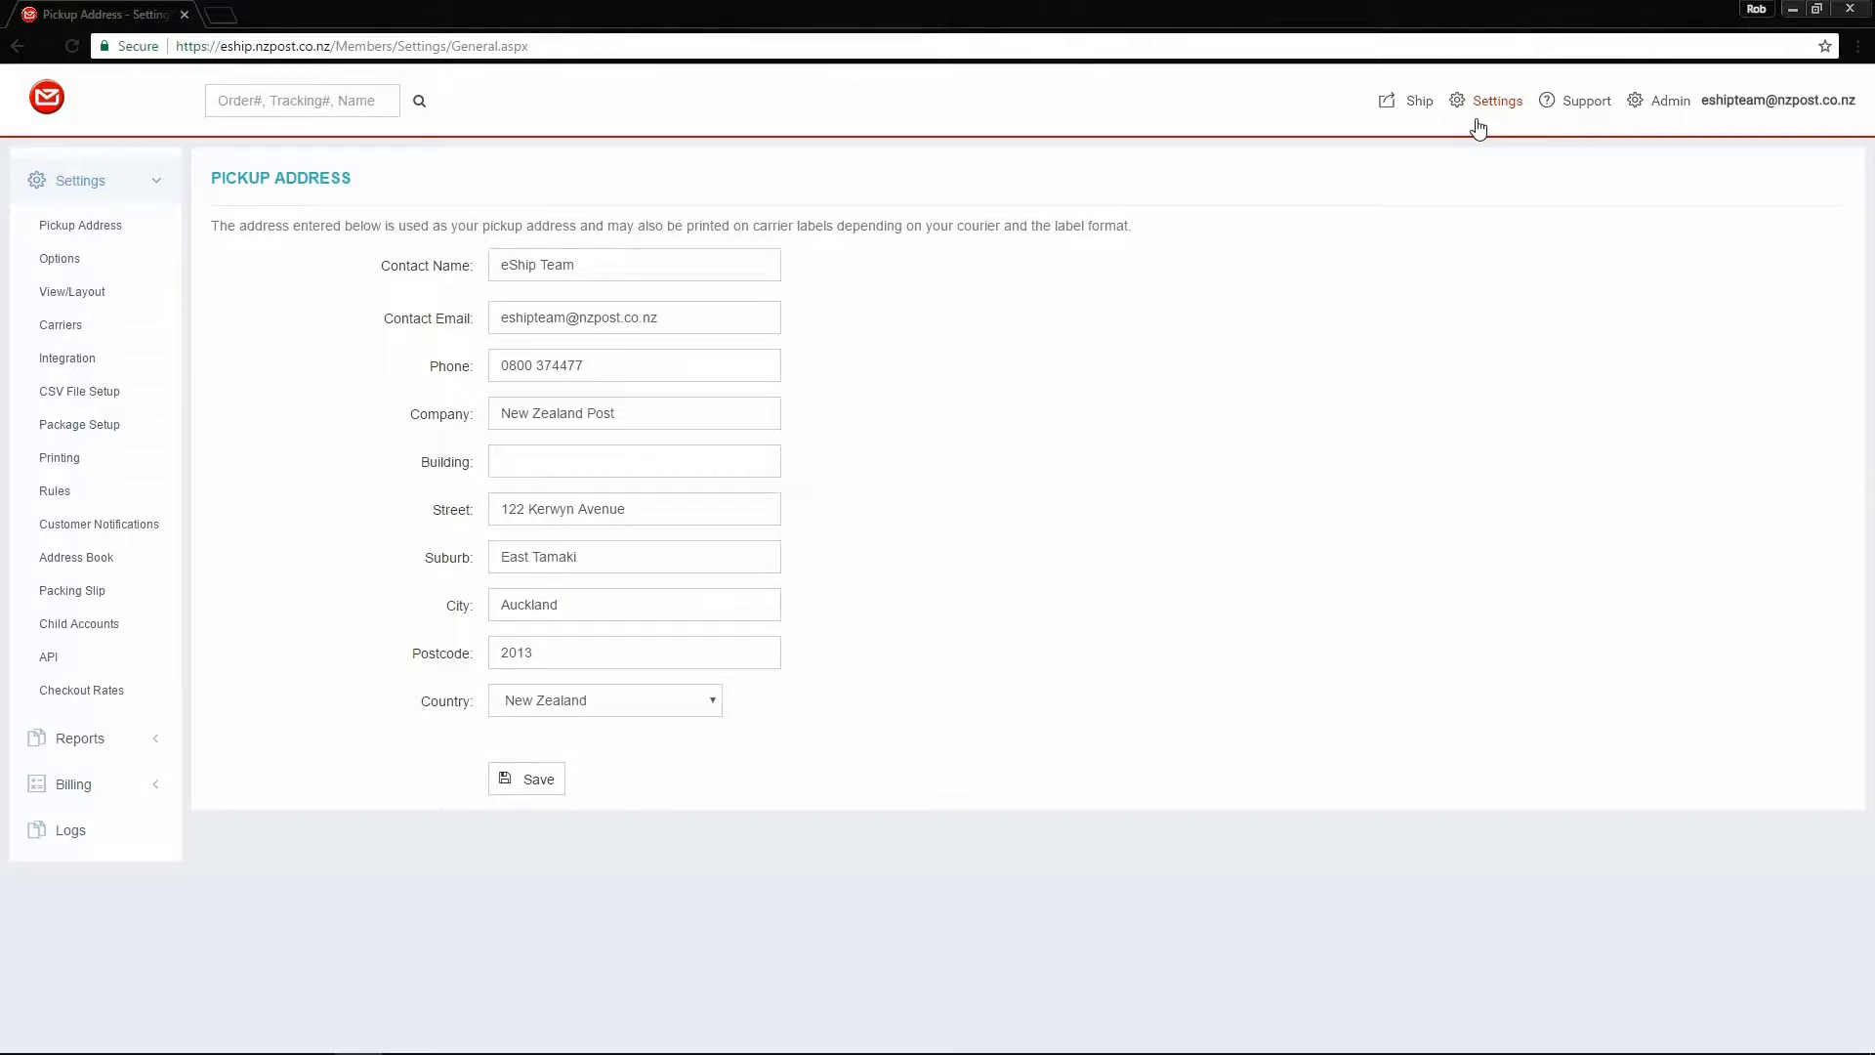
# Go to Package Setup and open the Small Box package for editing.
pyautogui.click(115, 424)
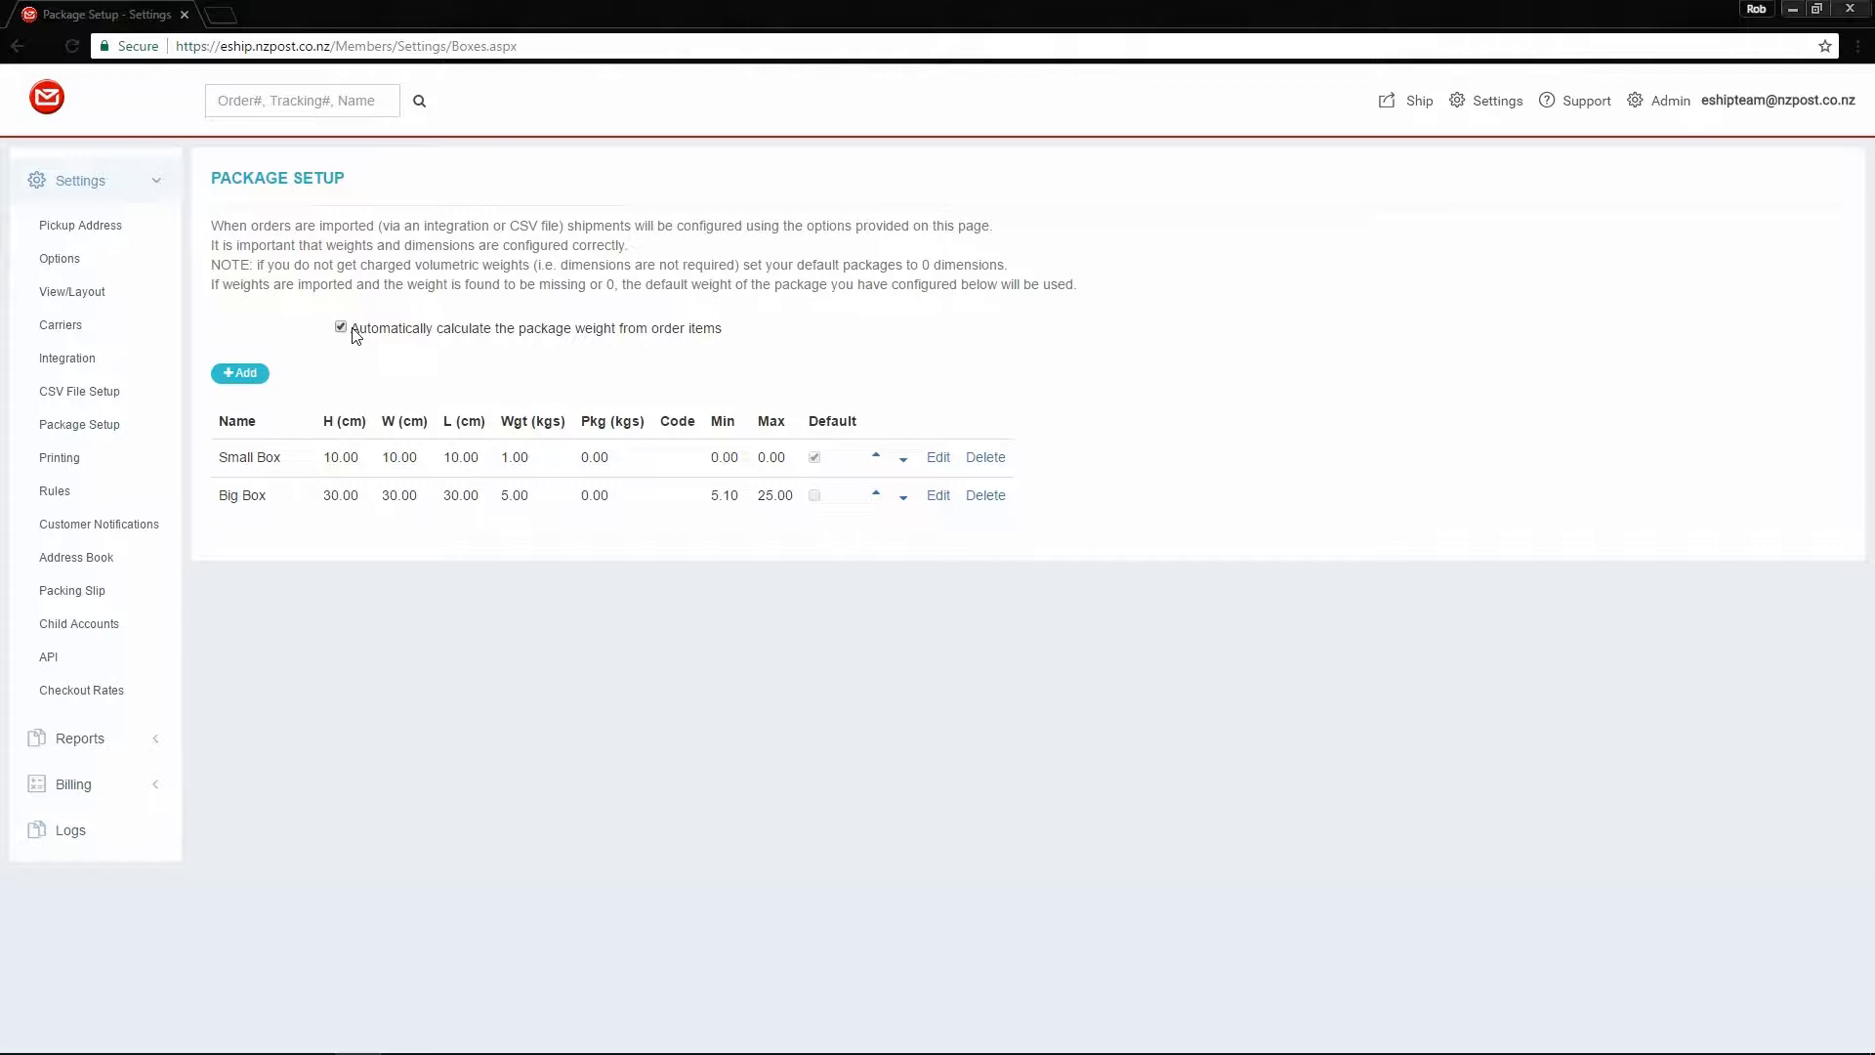
pyautogui.click(938, 458)
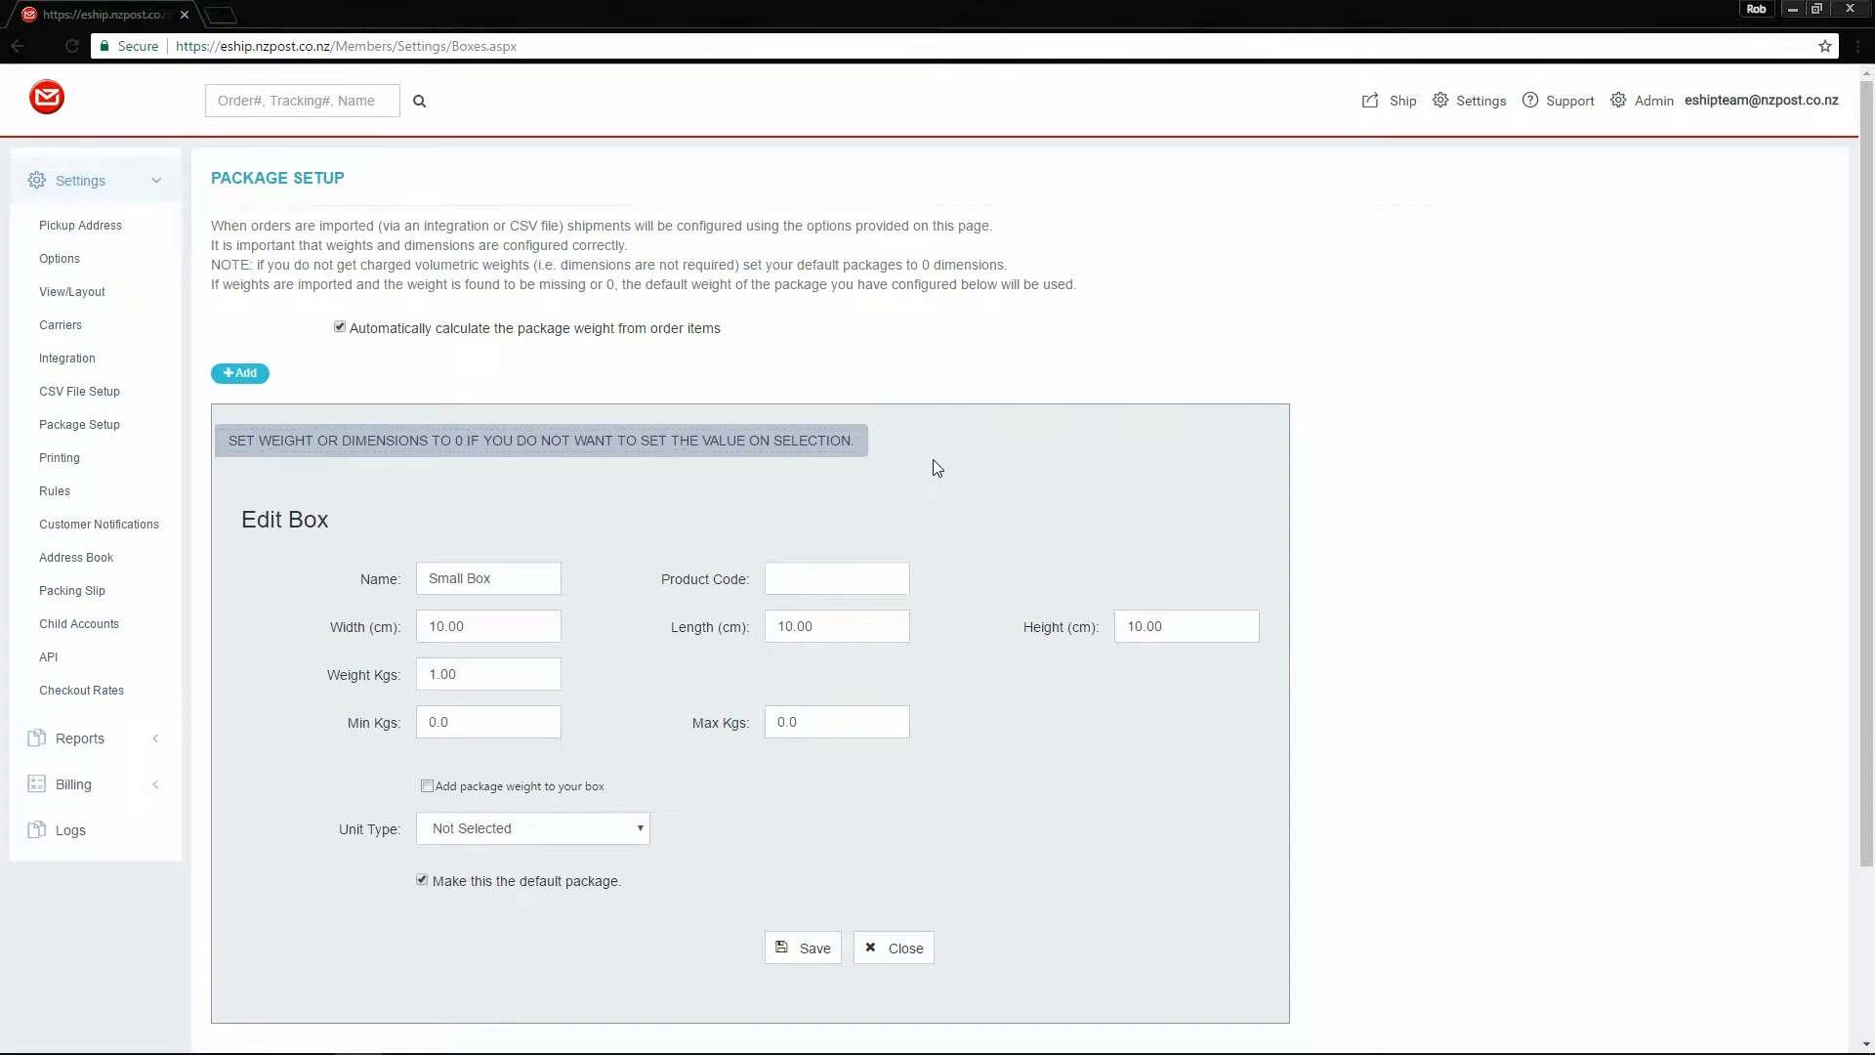
# Look over the Small Box name, height, weight and weight-limit fields.
pyautogui.moveTo(525, 577); pyautogui.dragTo(391, 584)
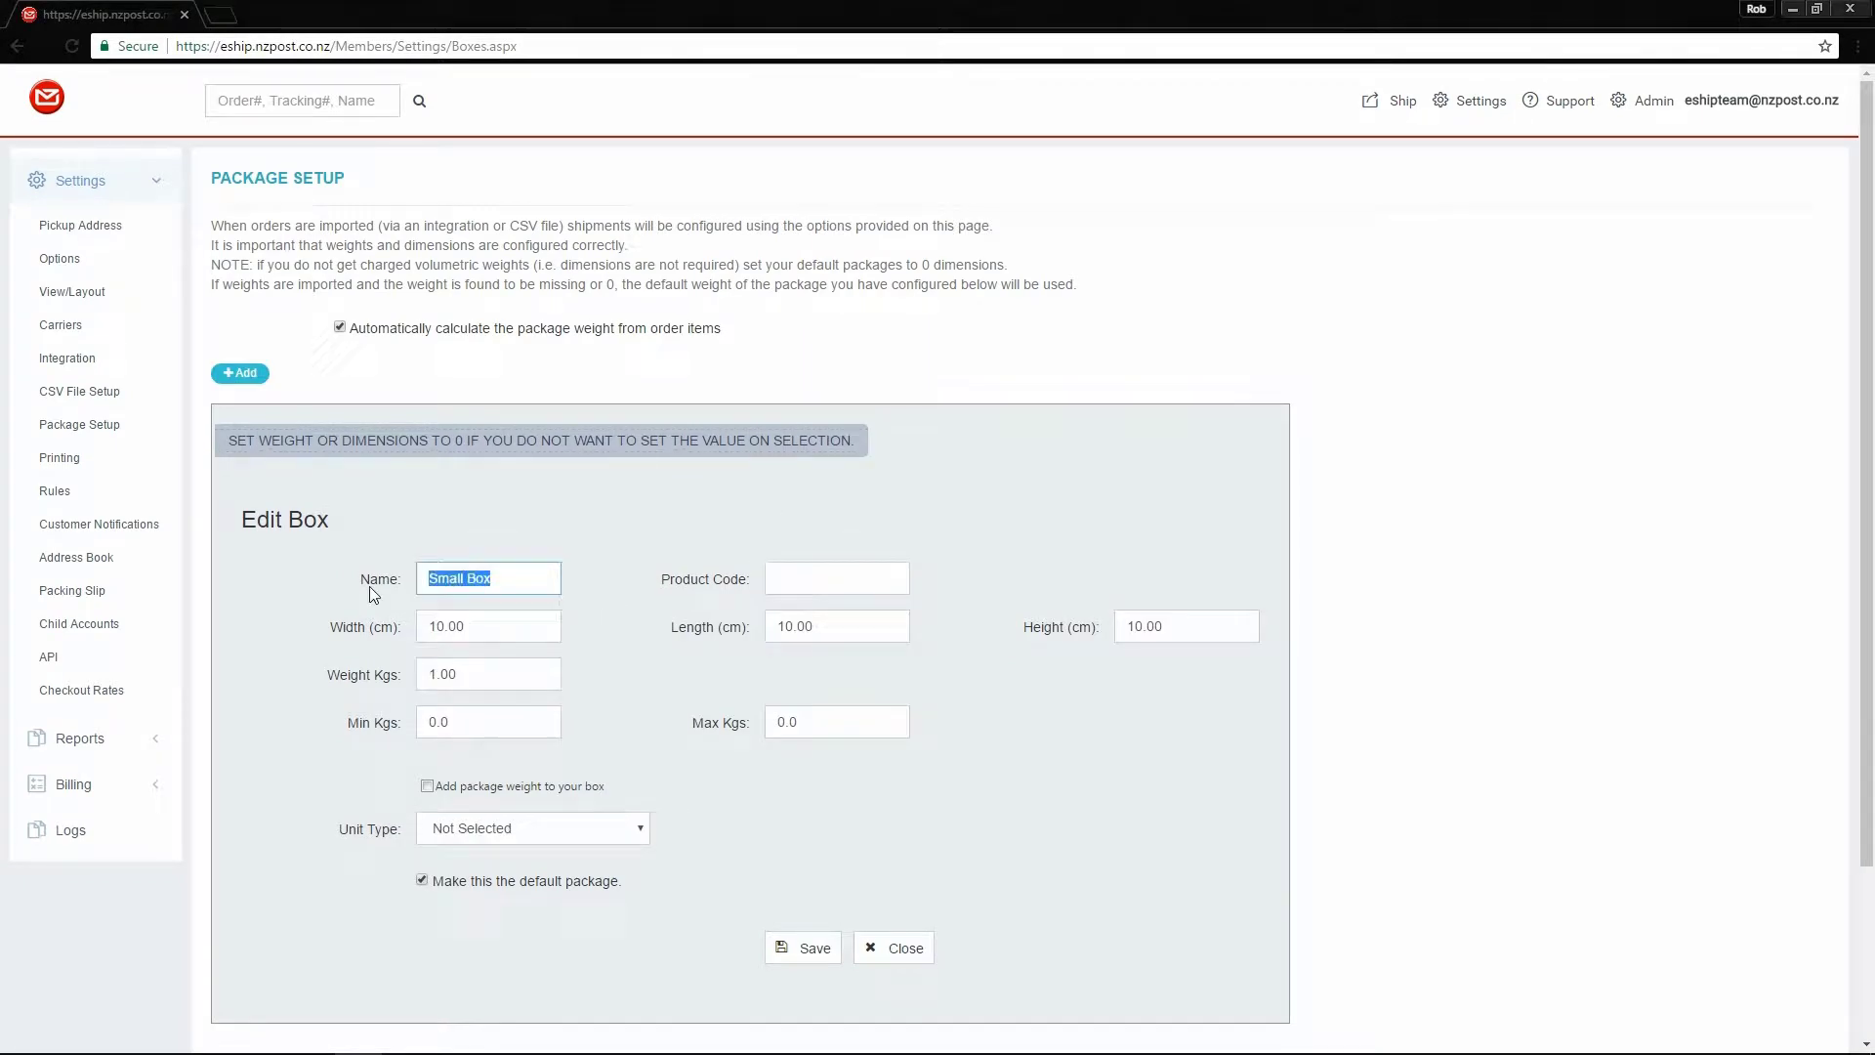
pyautogui.click(469, 610)
pyautogui.click(1136, 612)
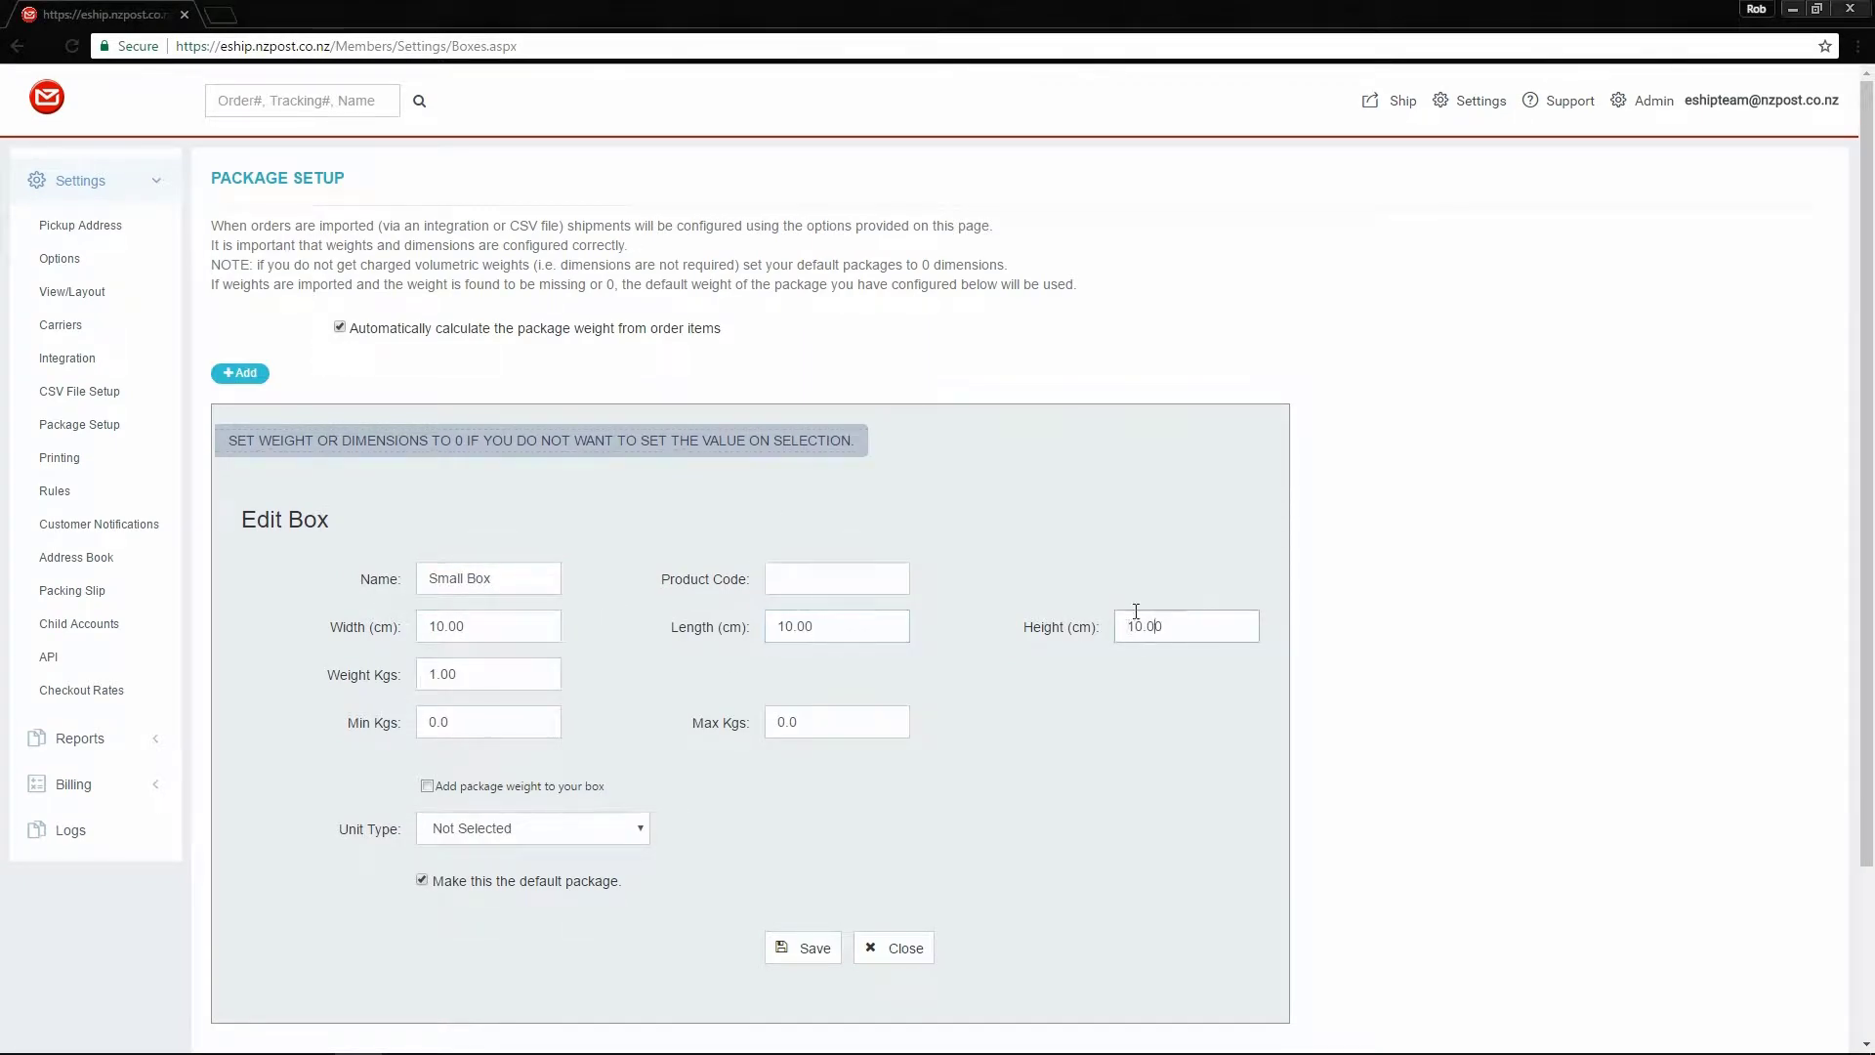
pyautogui.click(505, 668)
pyautogui.scroll(-1, 526, 662)
pyautogui.click(482, 624)
pyautogui.click(824, 630)
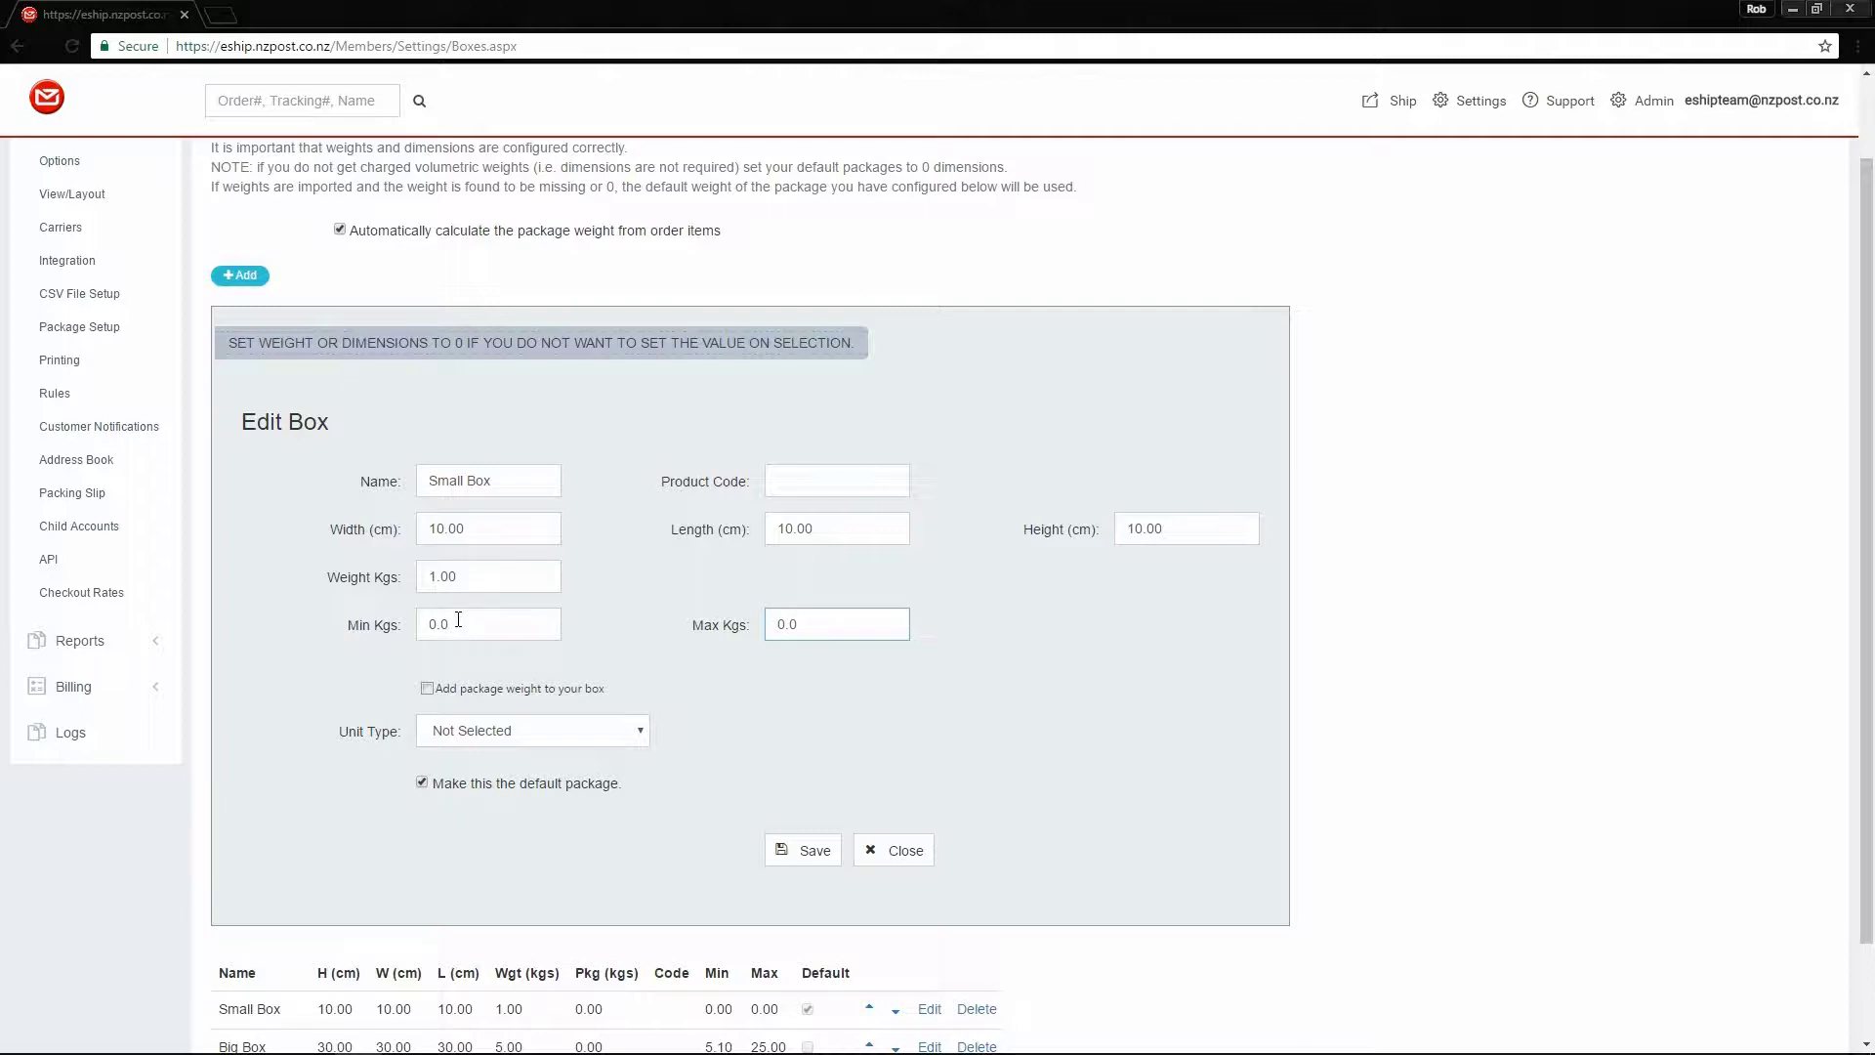
# Set the Small Box minimum weight to 1 kg and maximum to 5 kg, then save.
pyautogui.doubleClick(458, 619)
pyautogui.write('1')
pyautogui.click(814, 614)
pyautogui.moveTo(828, 618); pyautogui.dragTo(660, 624)
pyautogui.write('5')
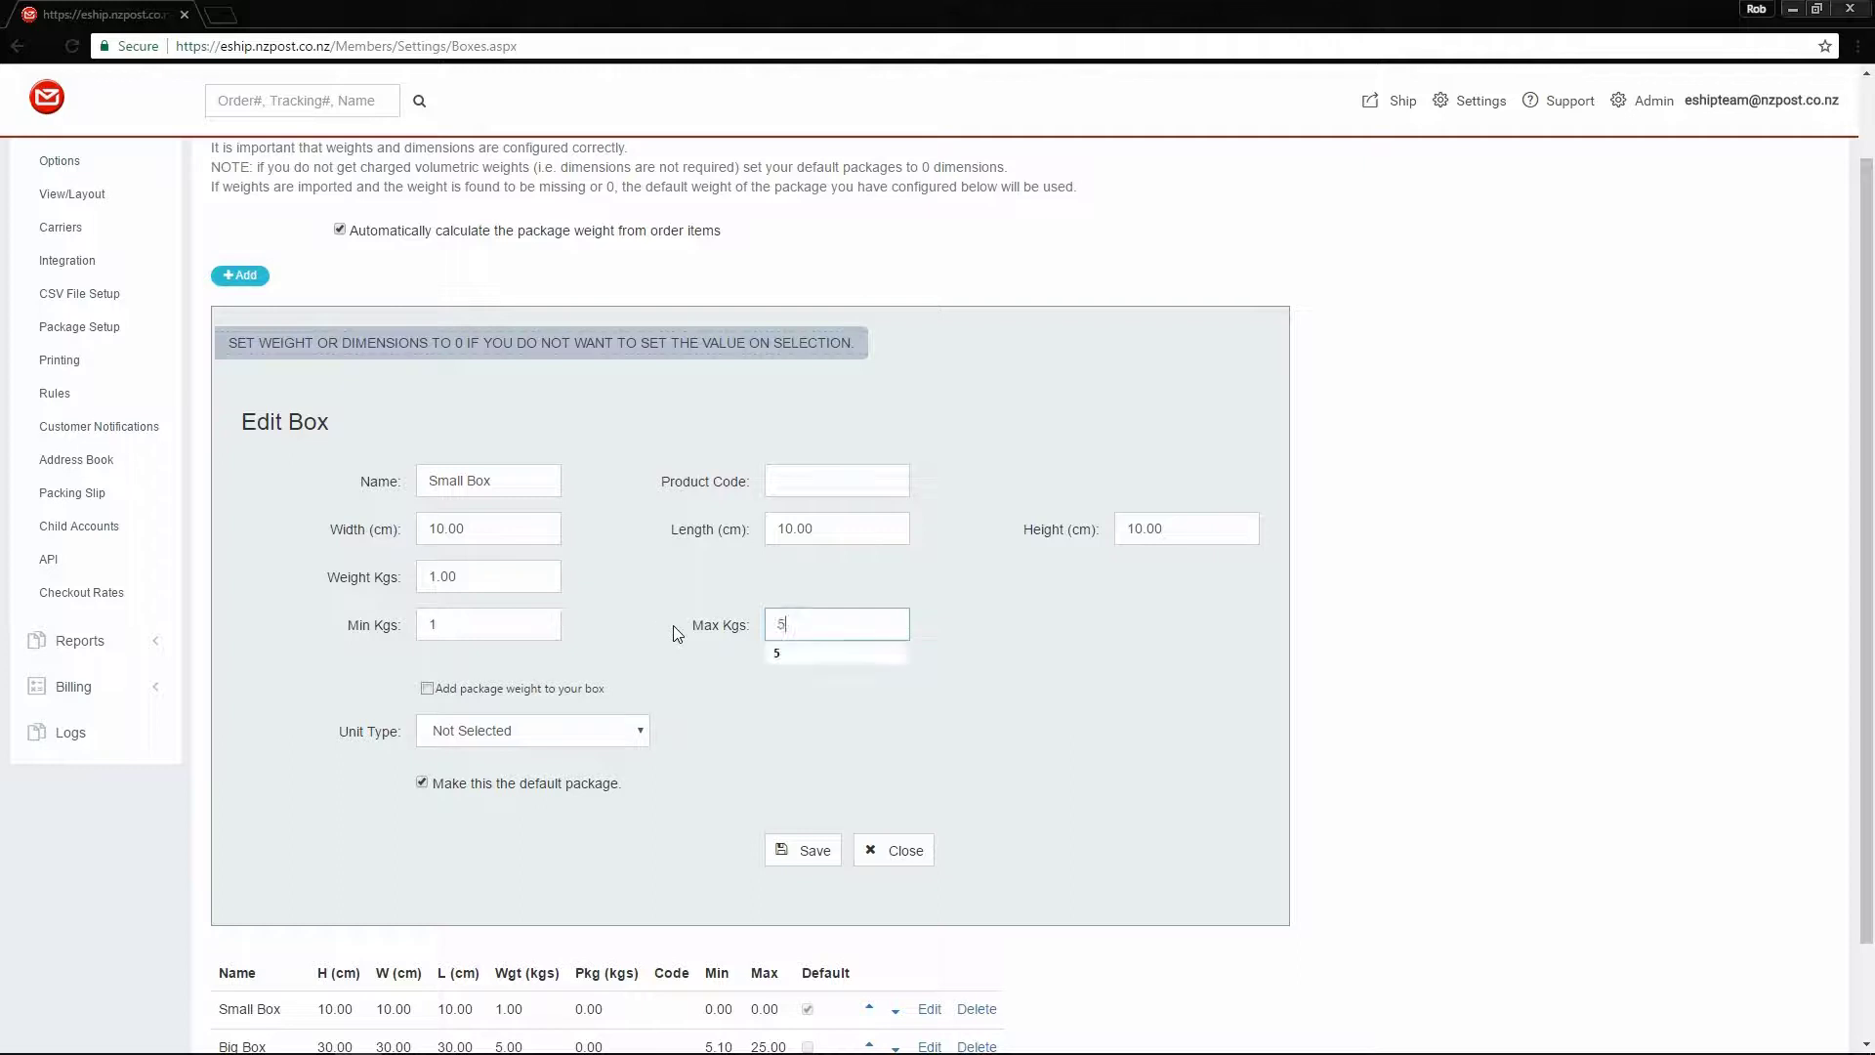
pyautogui.click(988, 674)
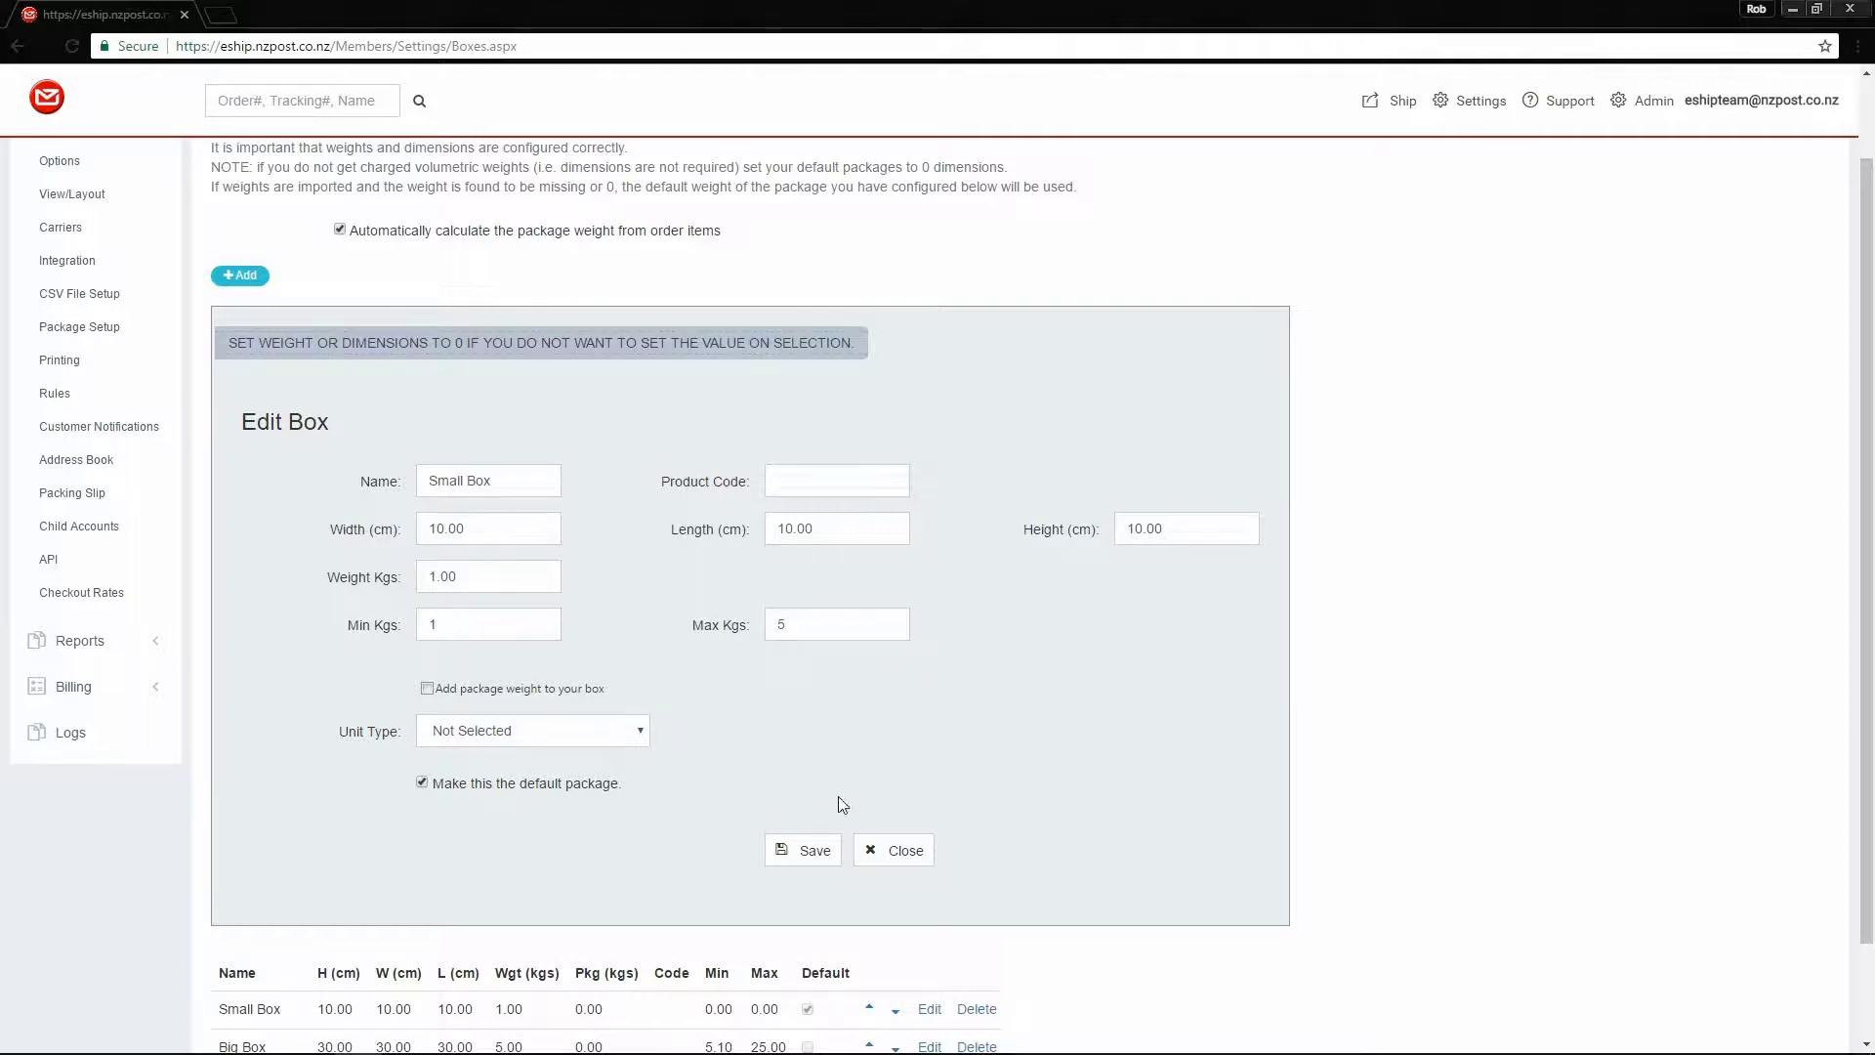
pyautogui.click(825, 853)
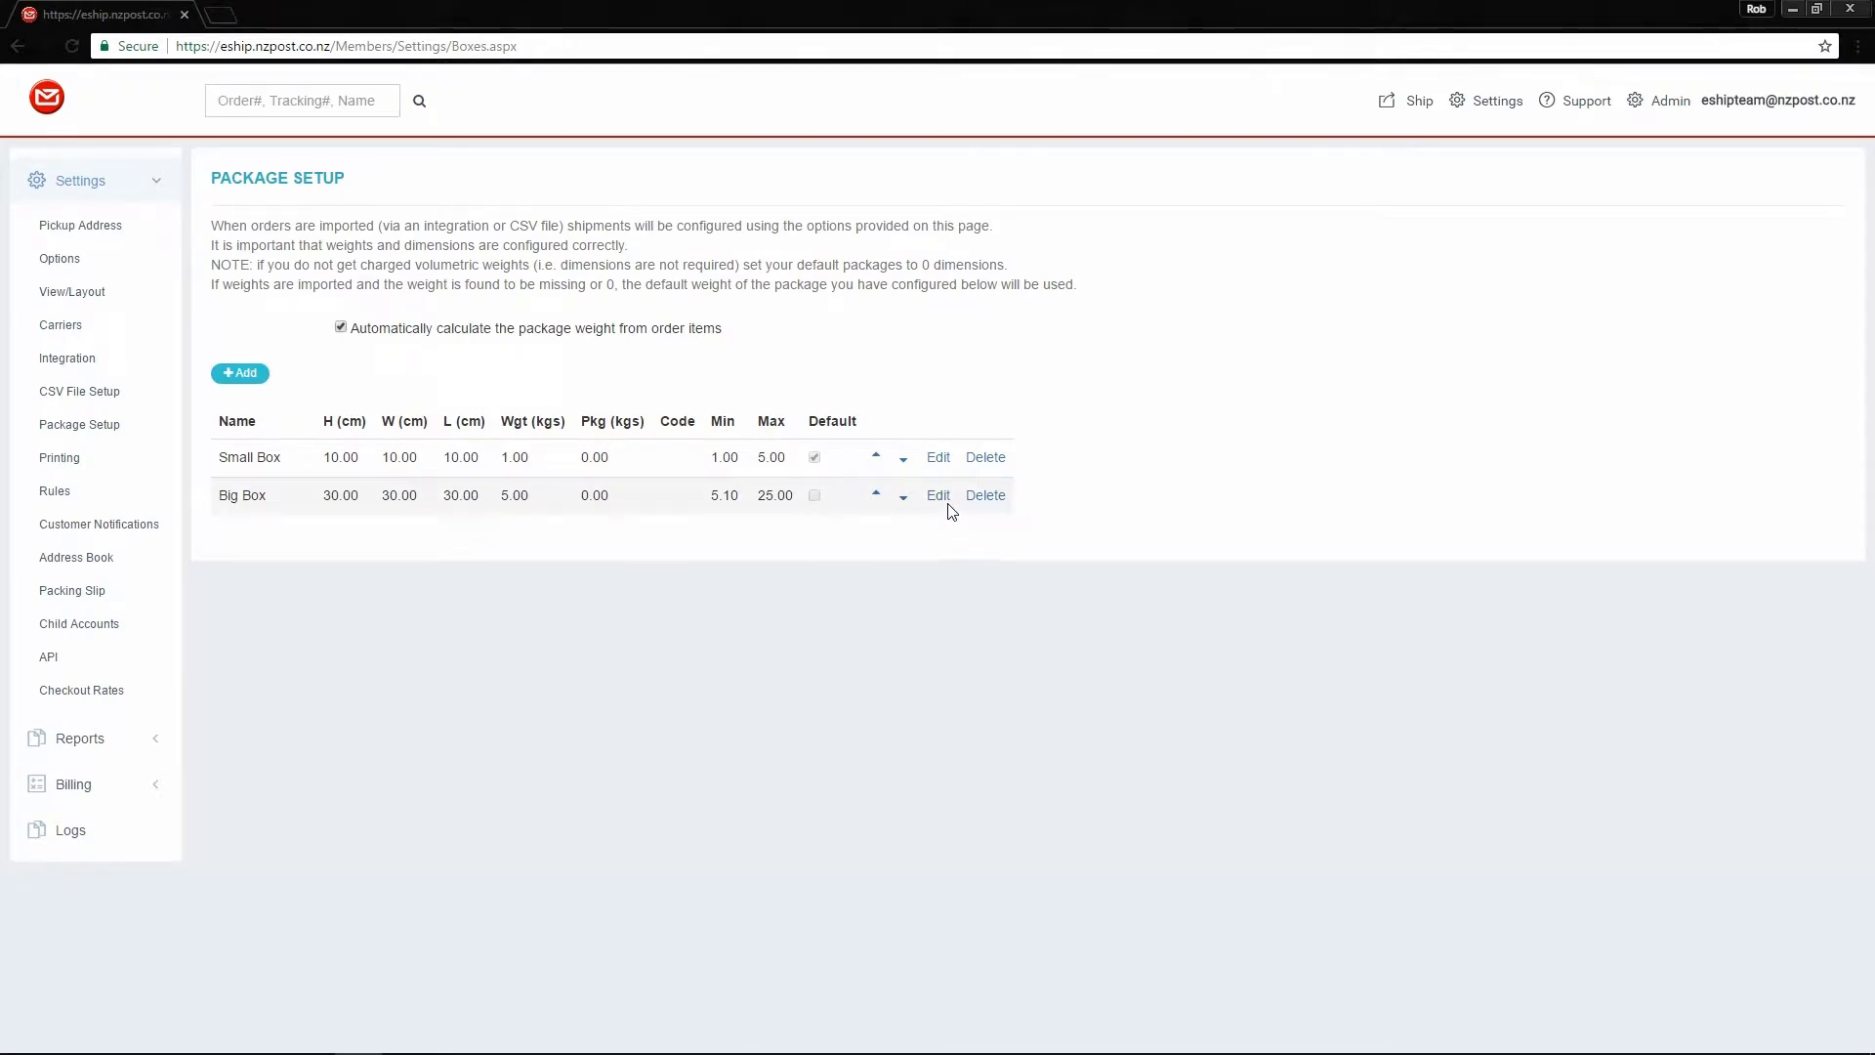
pyautogui.click(939, 495)
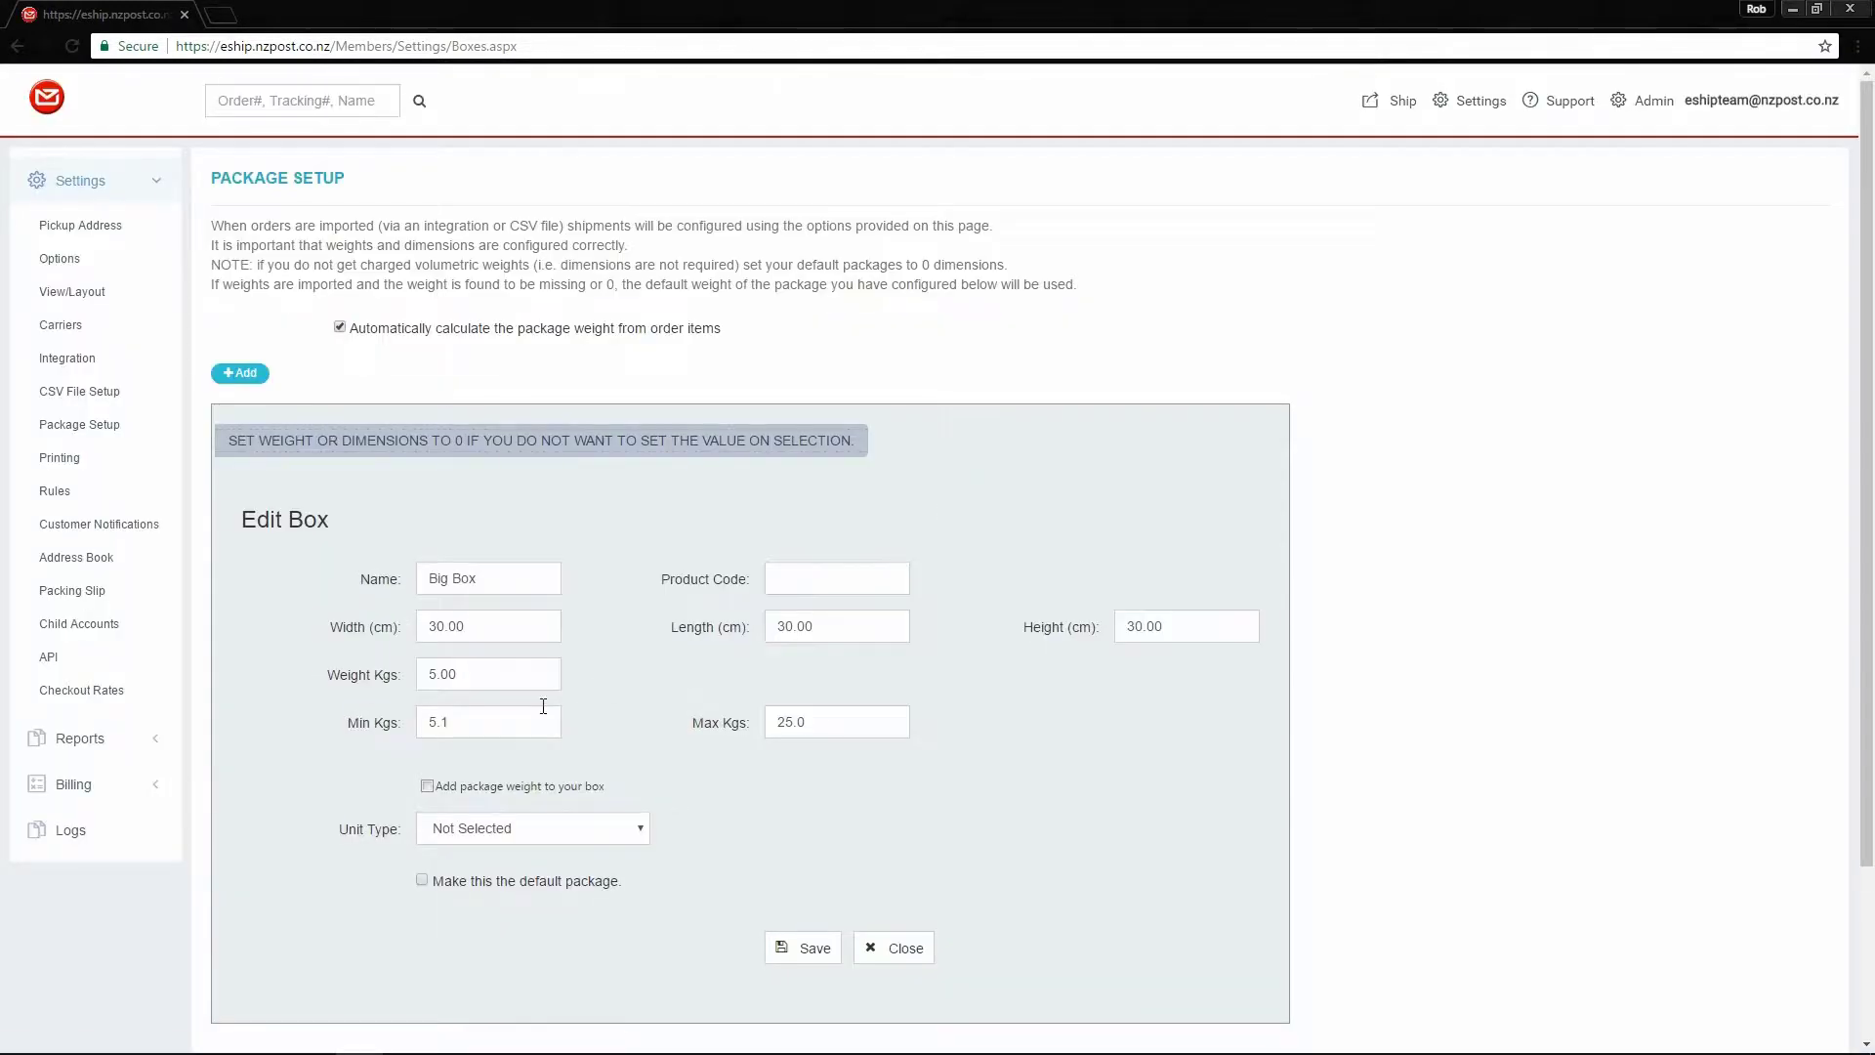
pyautogui.click(522, 723)
pyautogui.moveTo(522, 723); pyautogui.dragTo(344, 732)
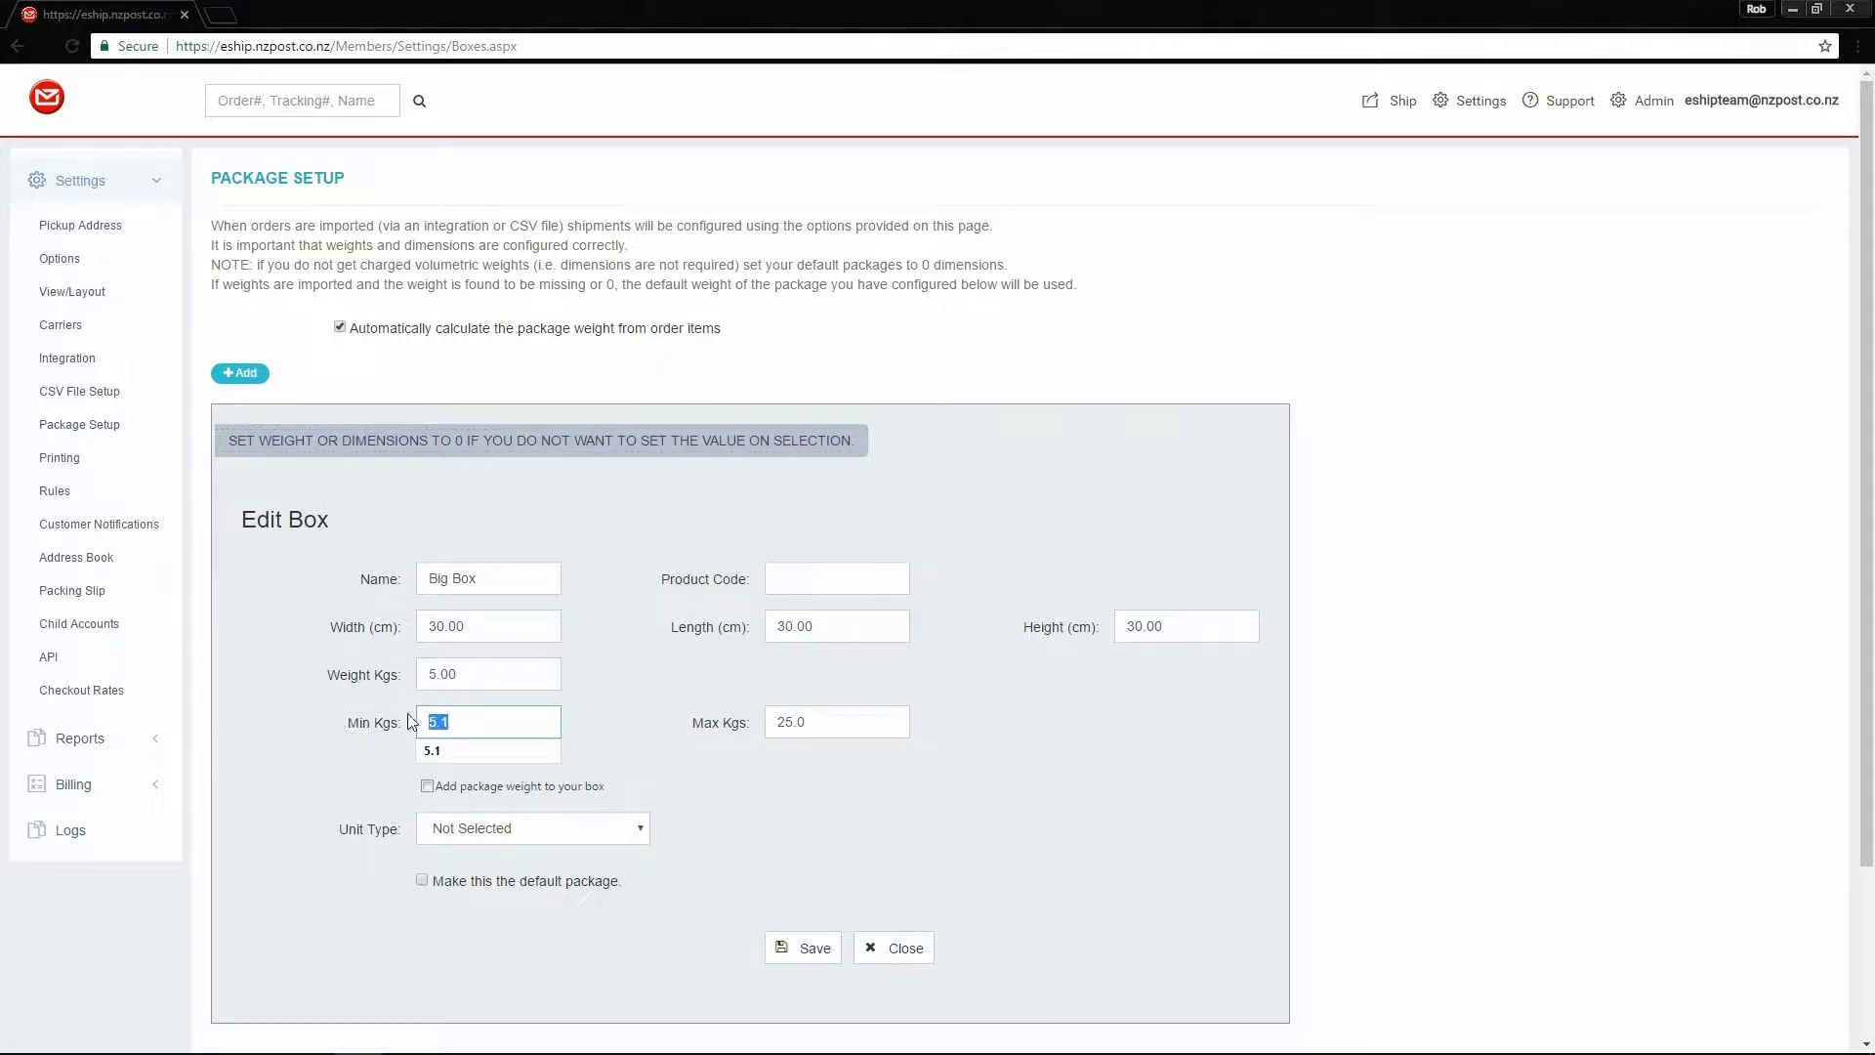
pyautogui.click(837, 712)
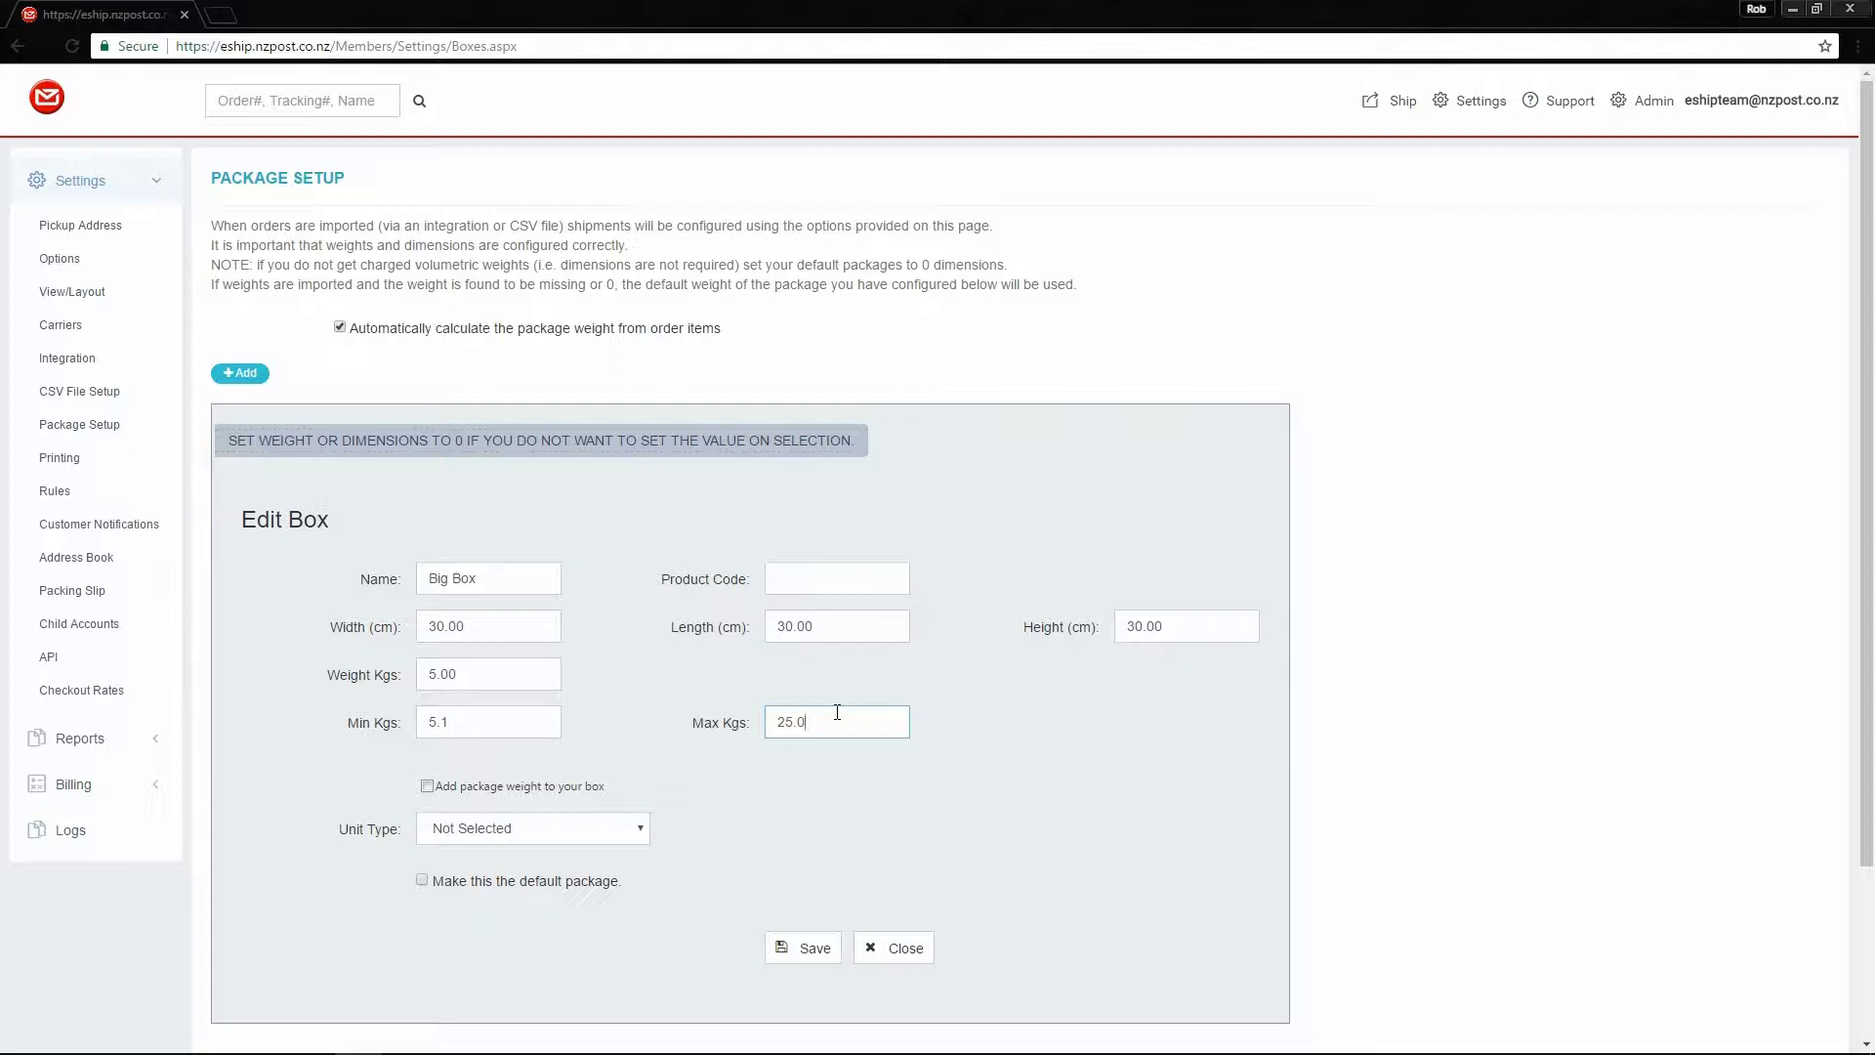
pyautogui.click(816, 948)
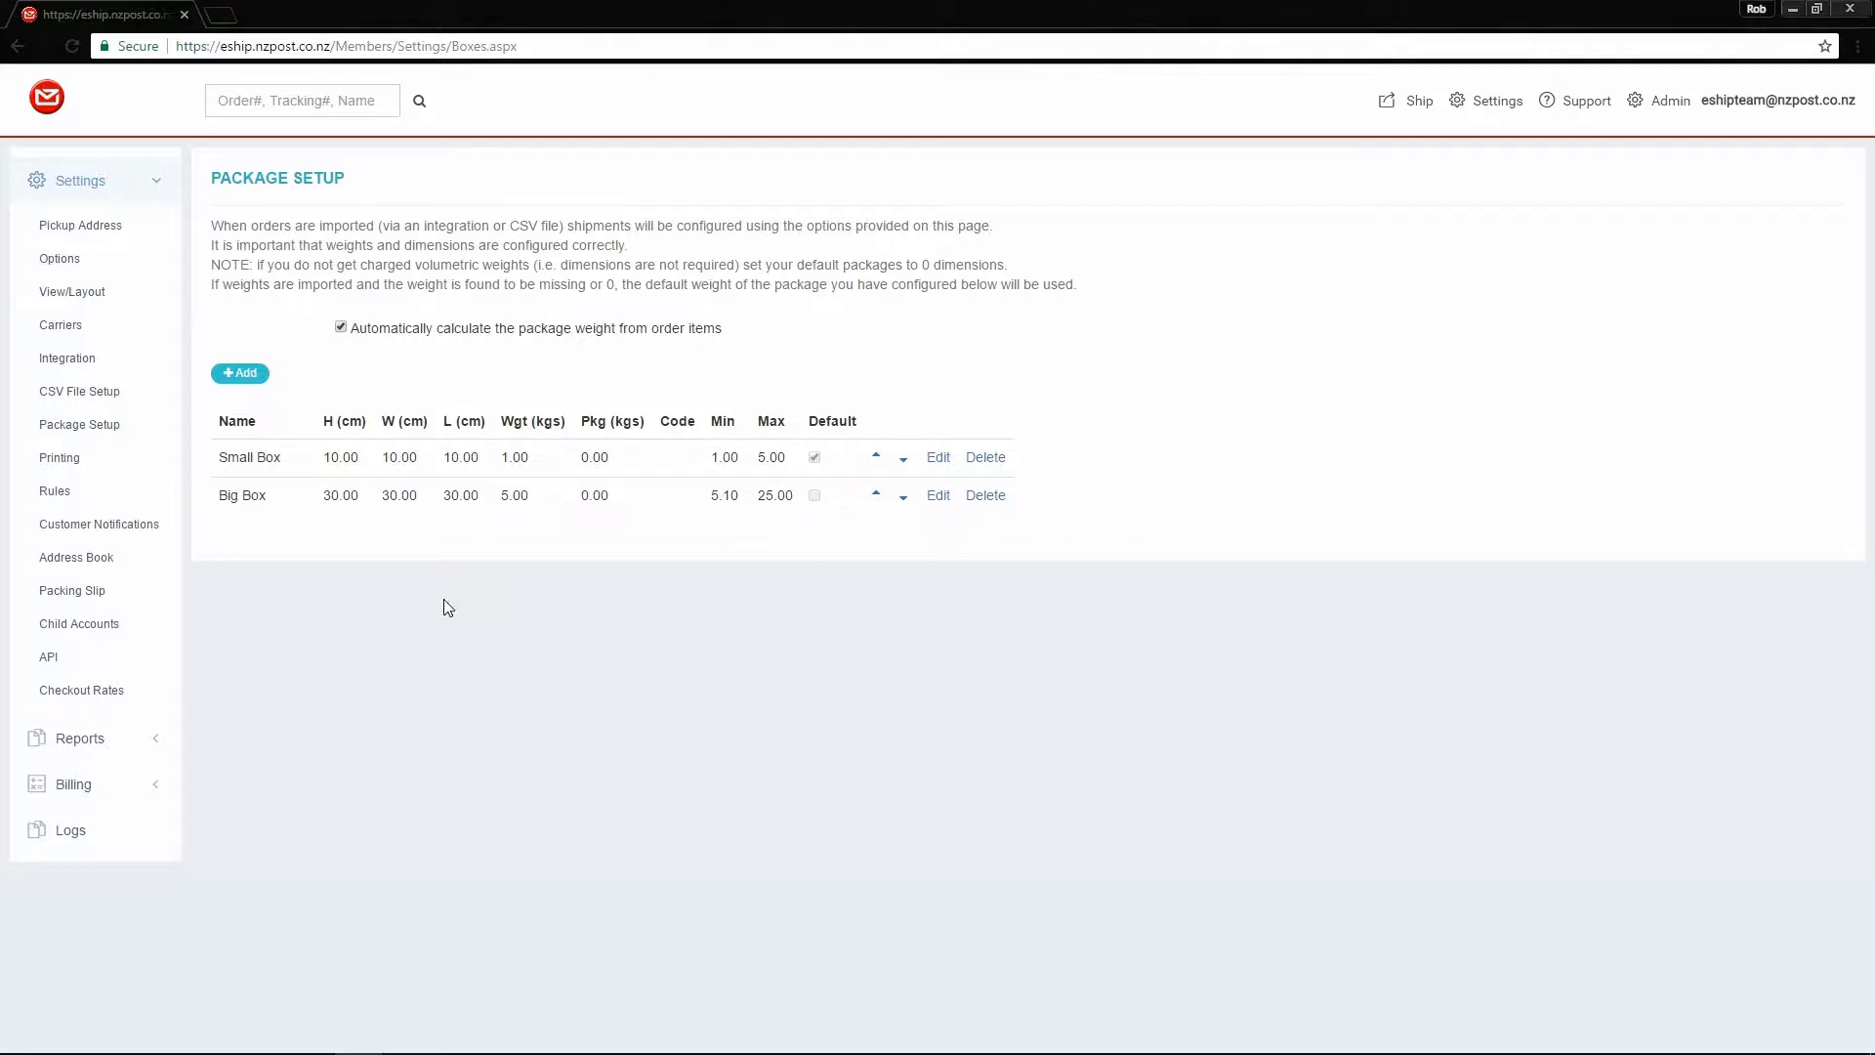
# Save CourierPost defaults: CP Online Parcel for North Island, CP Online Economy for South Island.
pyautogui.click(72, 326)
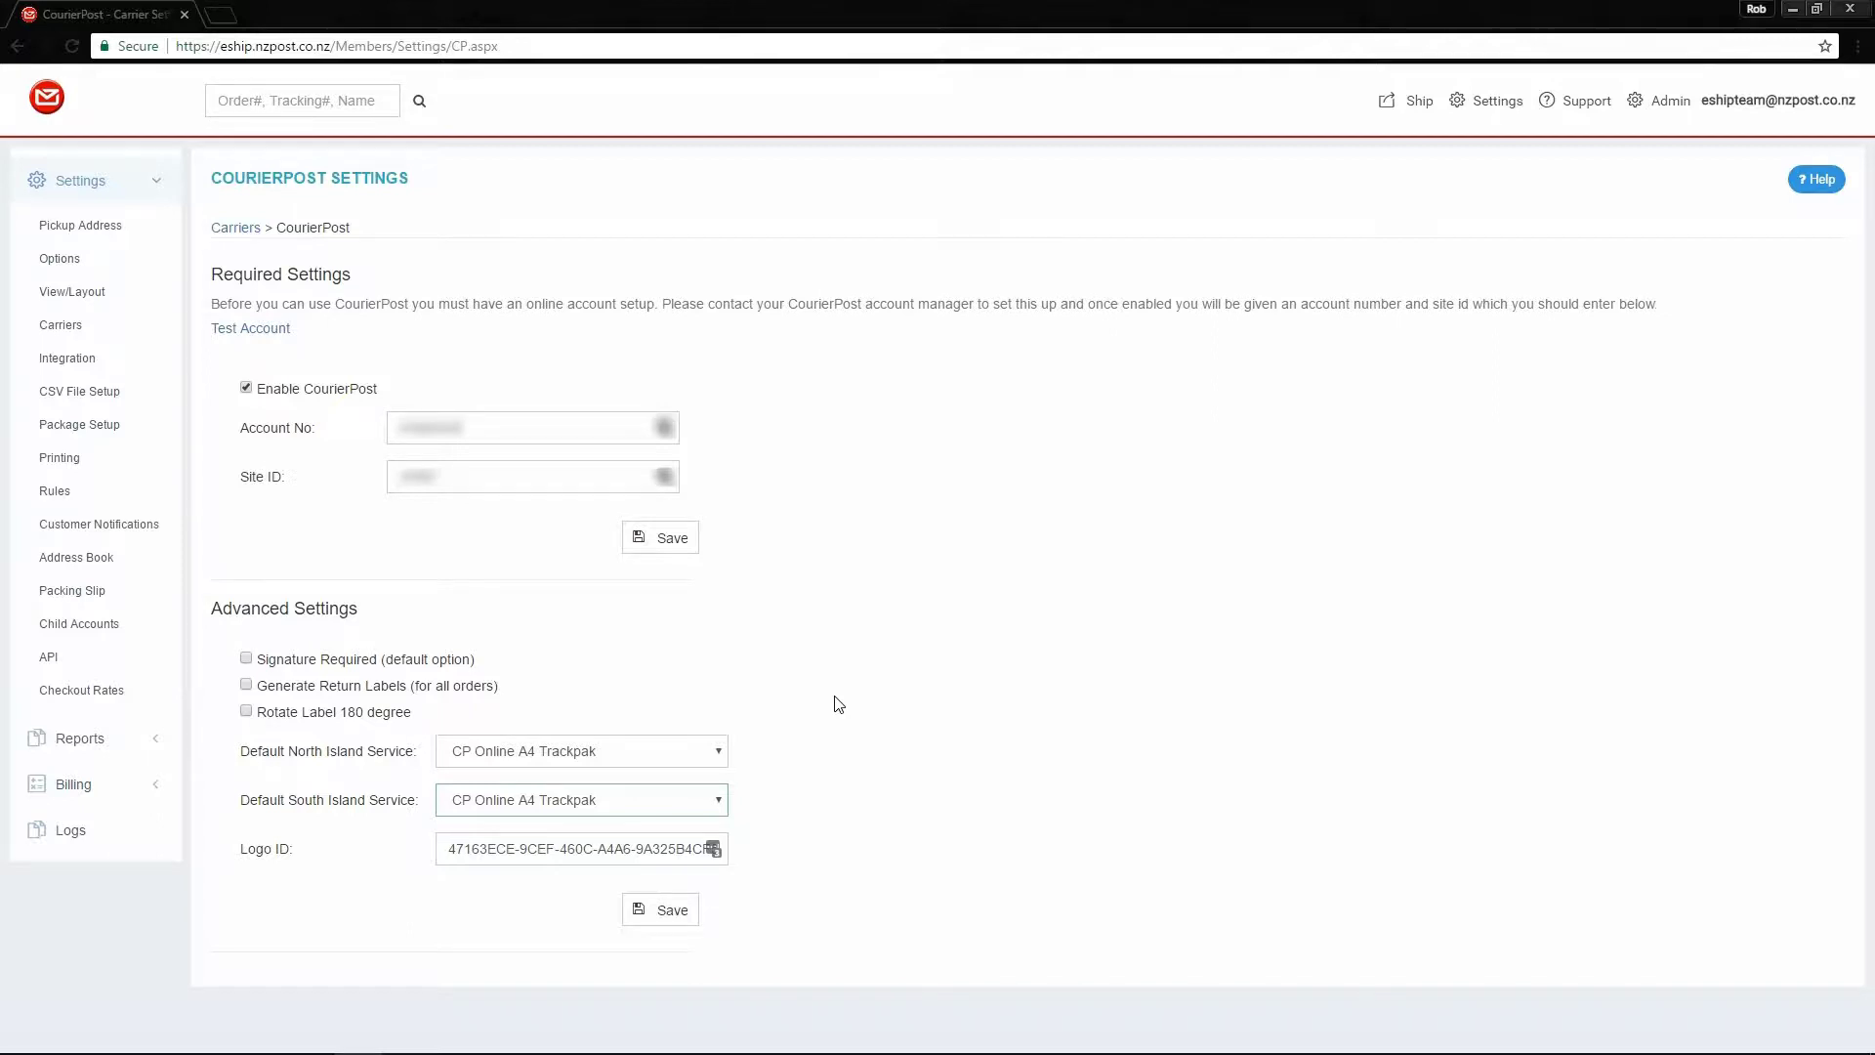
pyautogui.click(723, 749)
pyautogui.click(625, 795)
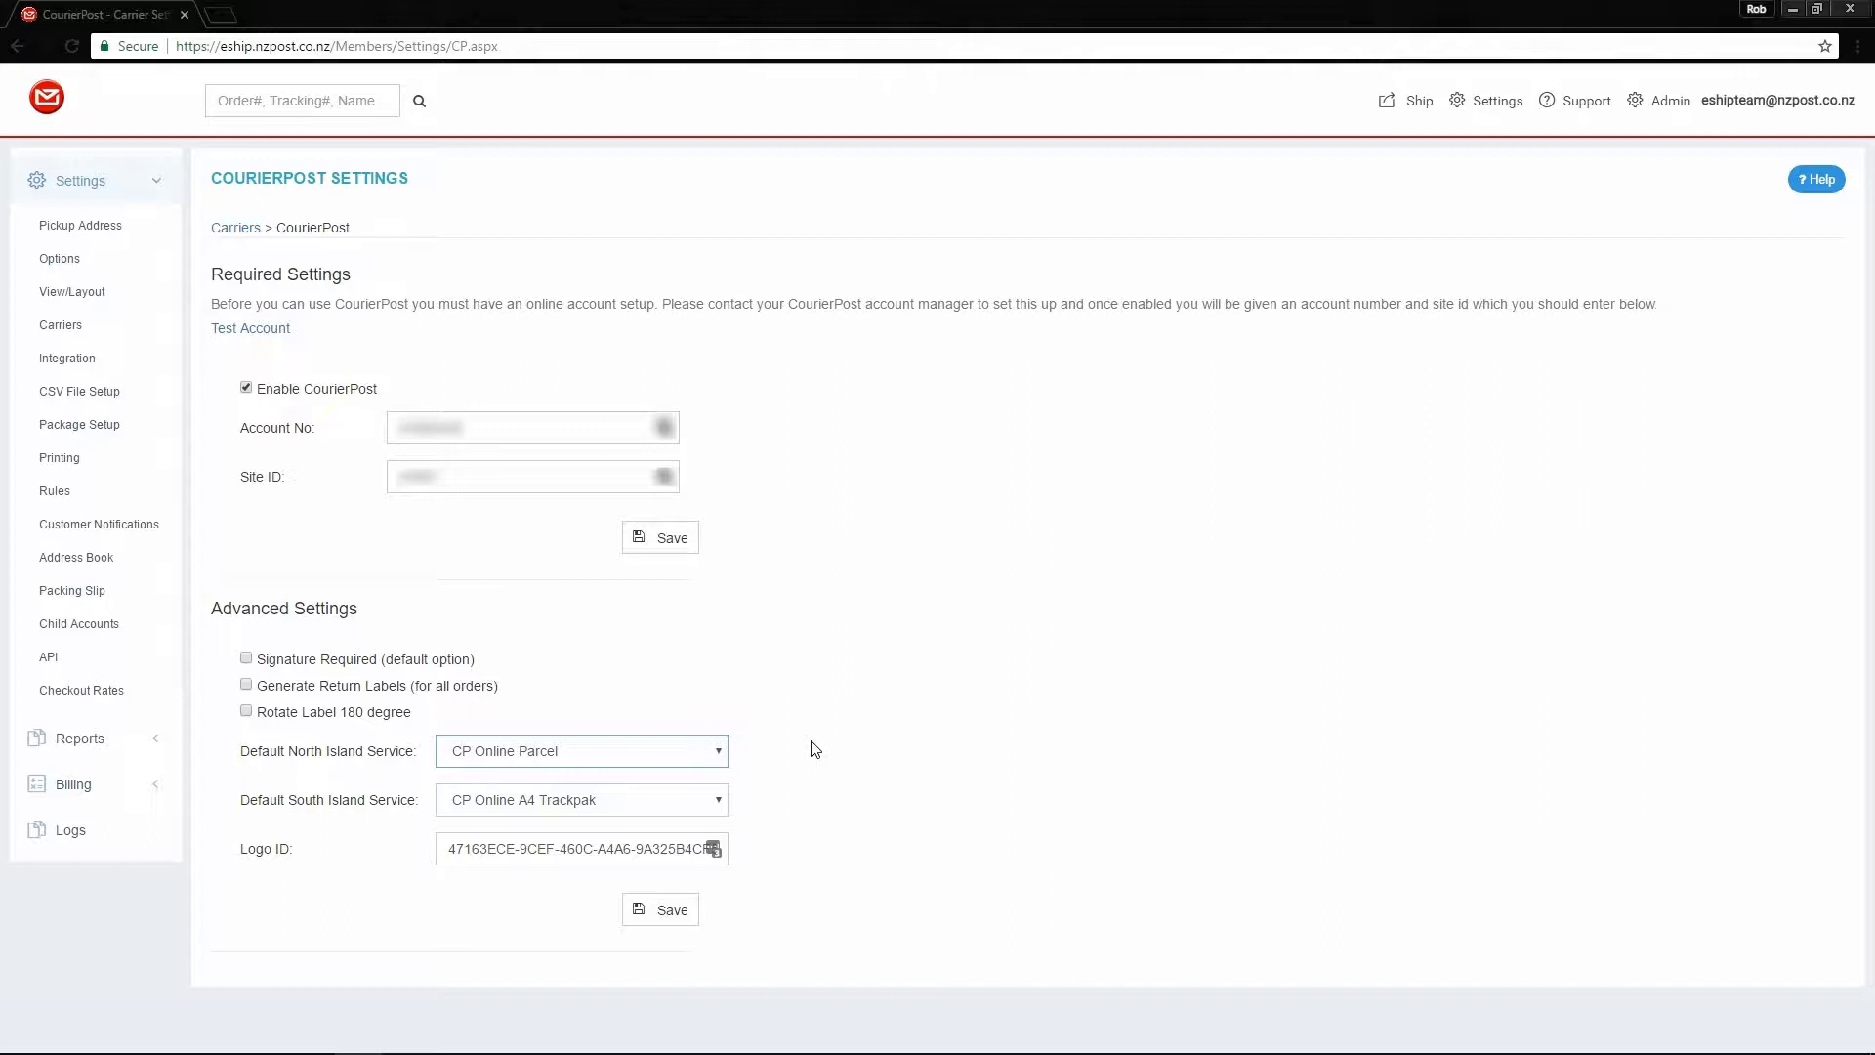
pyautogui.click(719, 801)
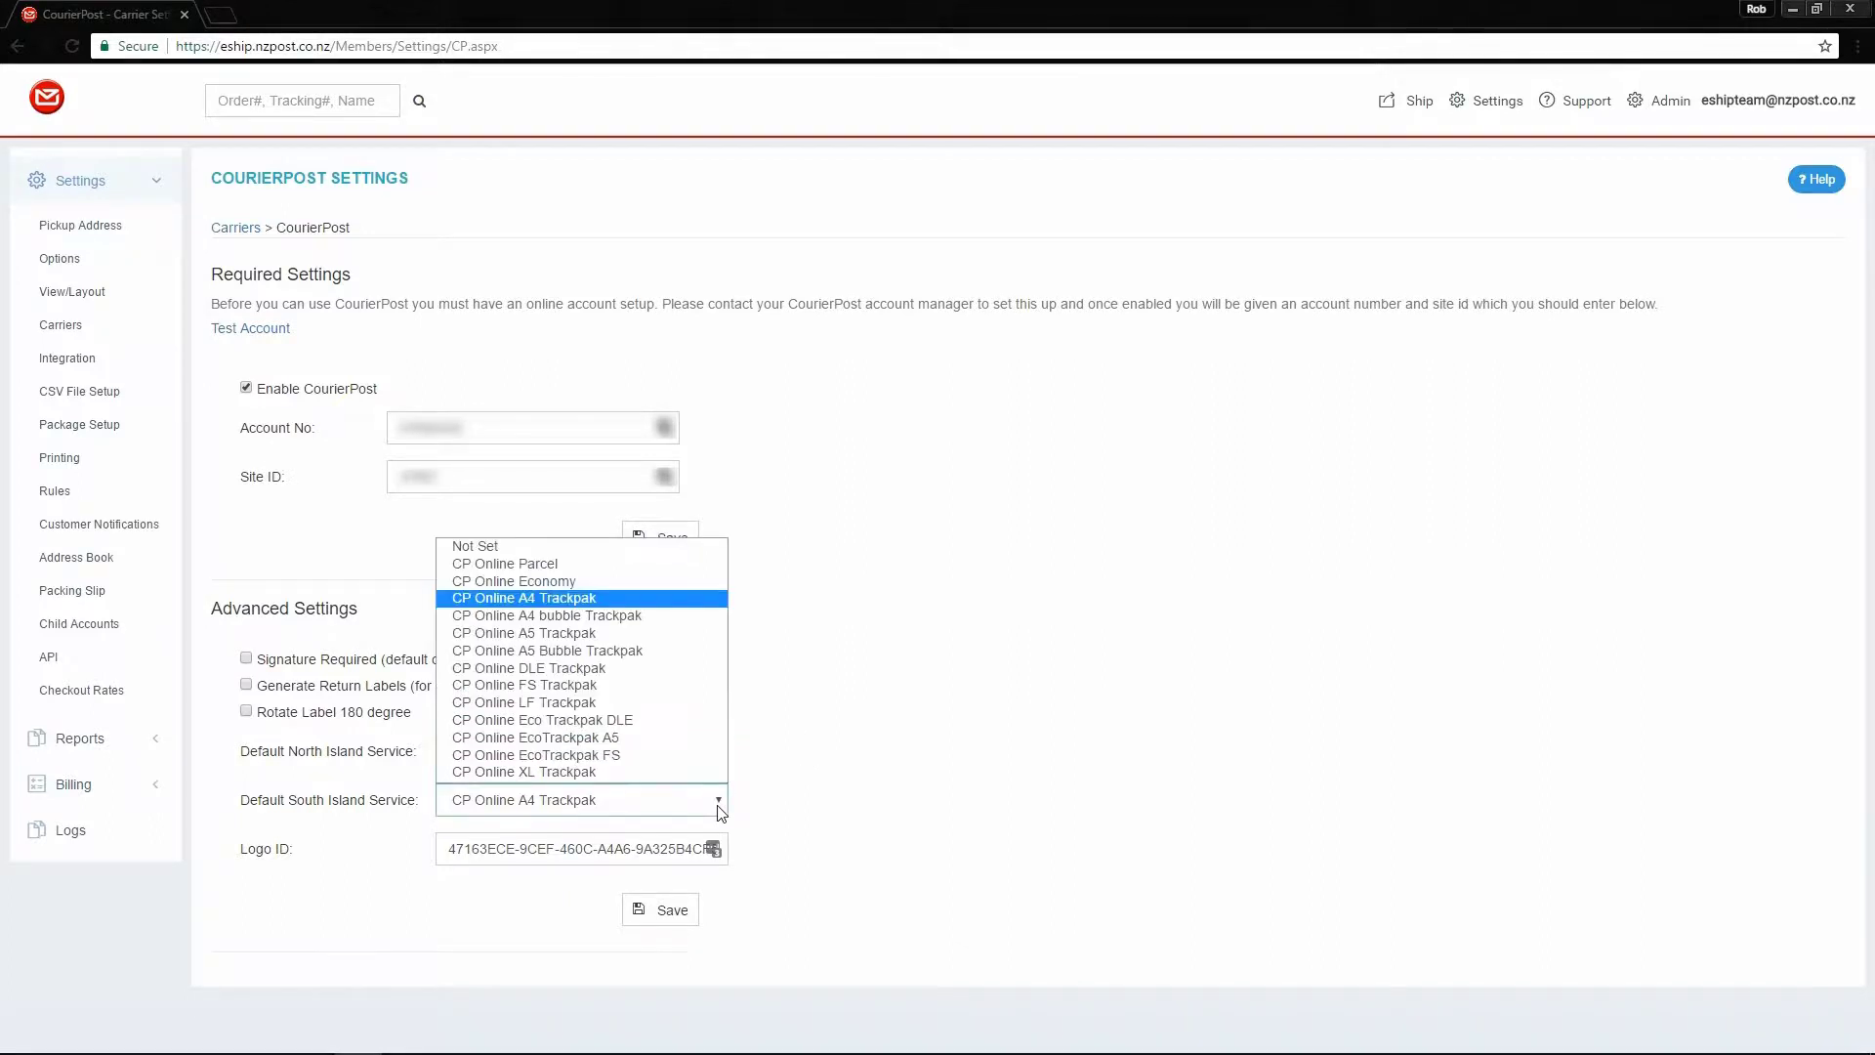
pyautogui.click(687, 582)
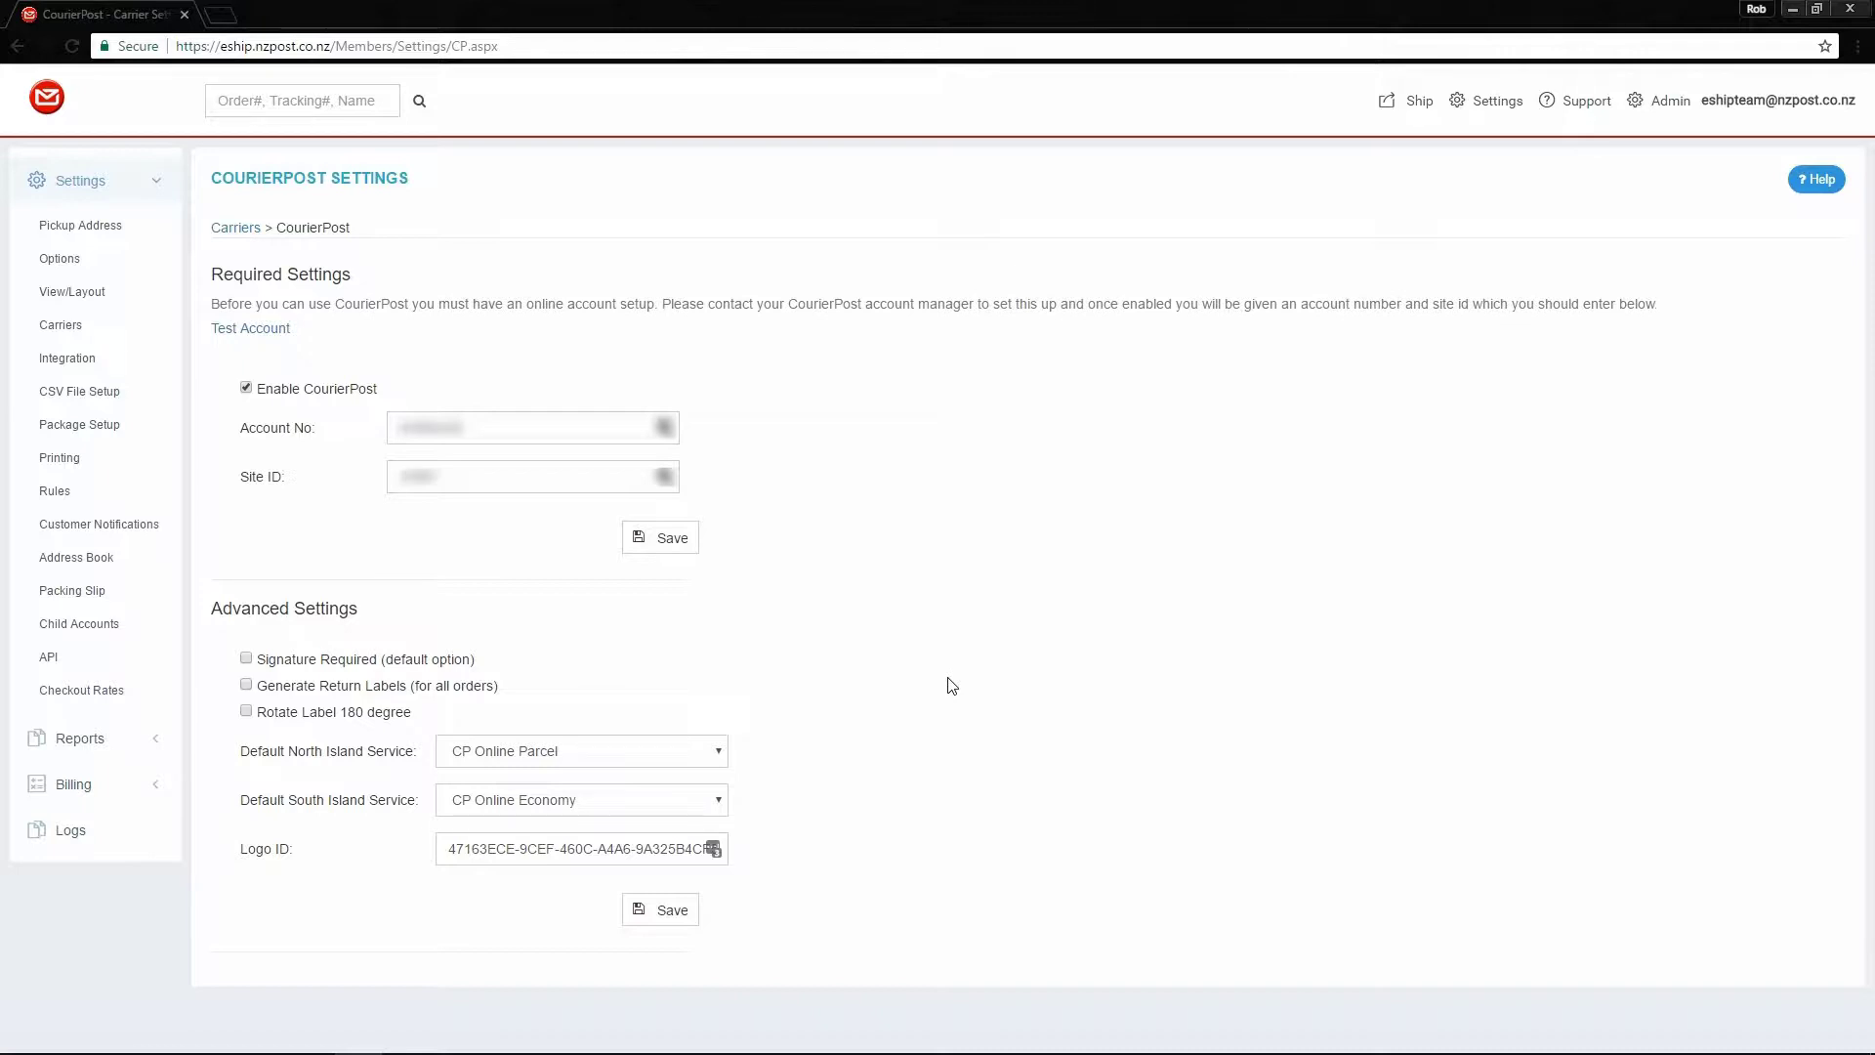
pyautogui.click(724, 800)
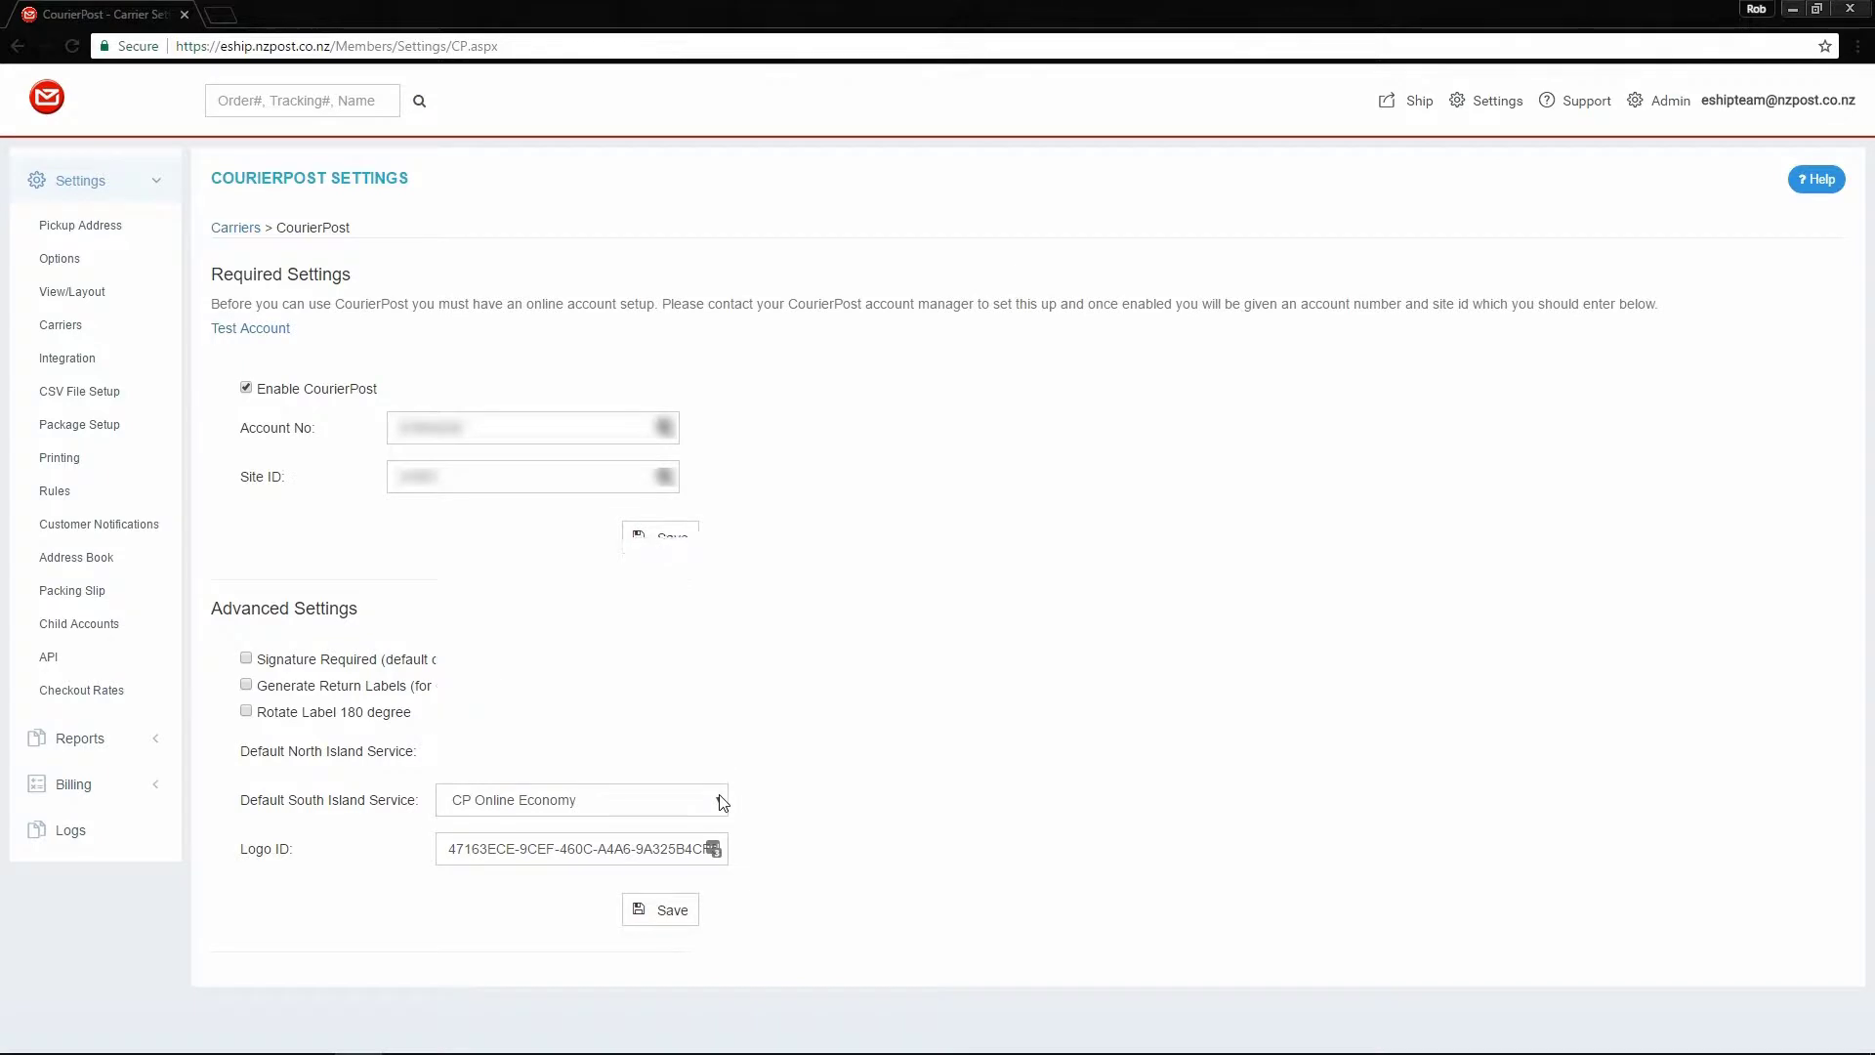
pyautogui.click(680, 565)
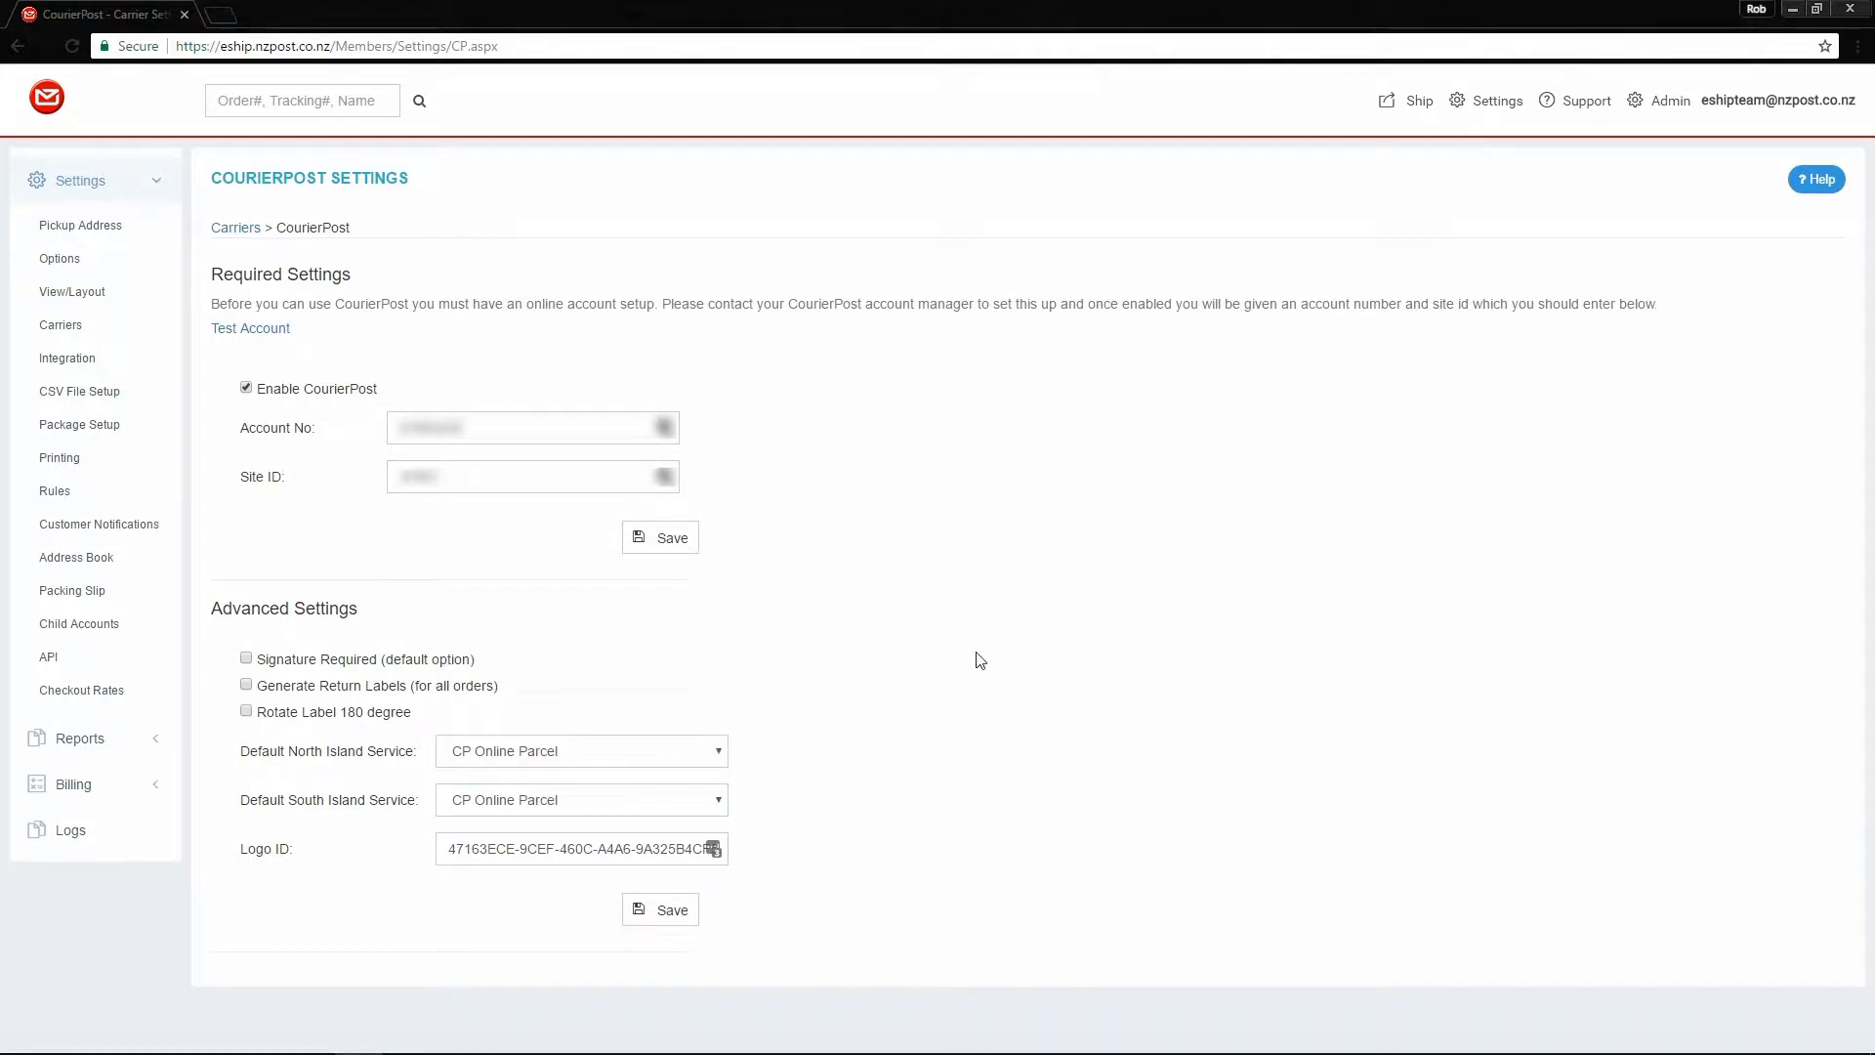
pyautogui.click(725, 805)
pyautogui.click(586, 581)
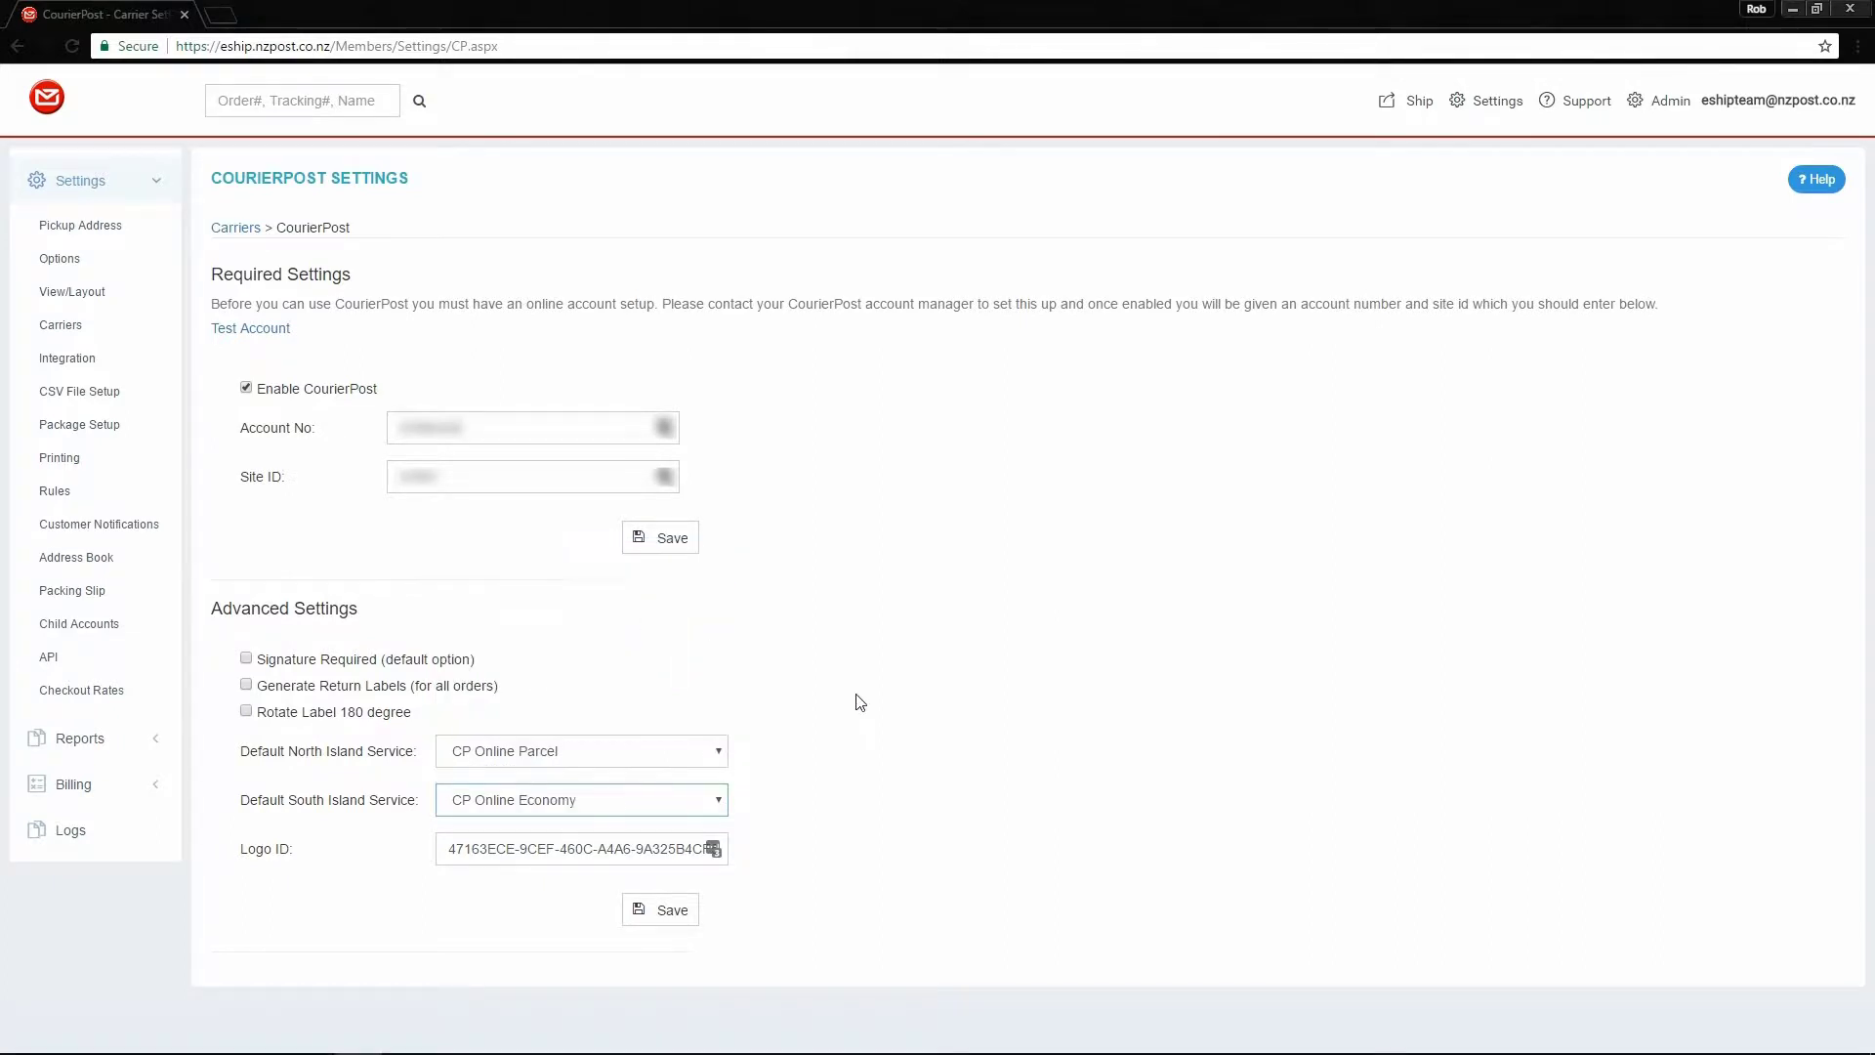
pyautogui.click(668, 910)
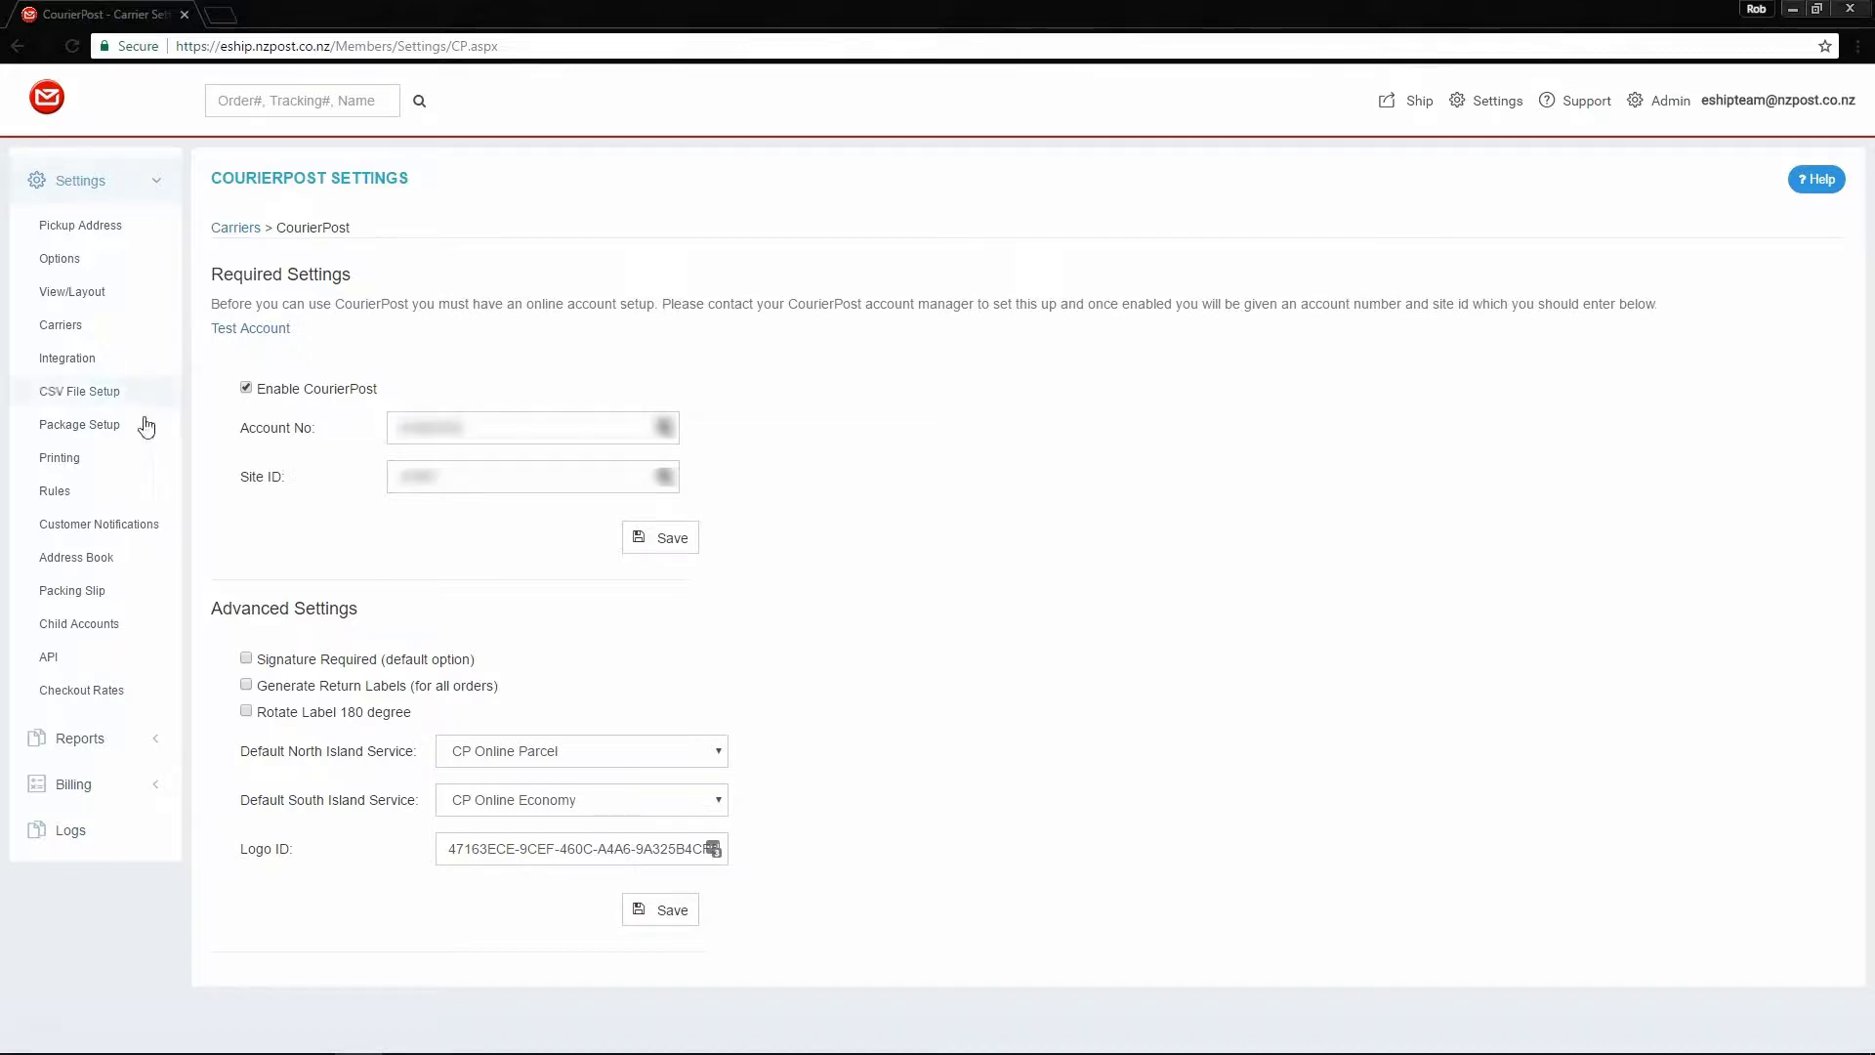
# Add a new rule on the Rules settings page and view its condition choices.
pyautogui.click(33, 496)
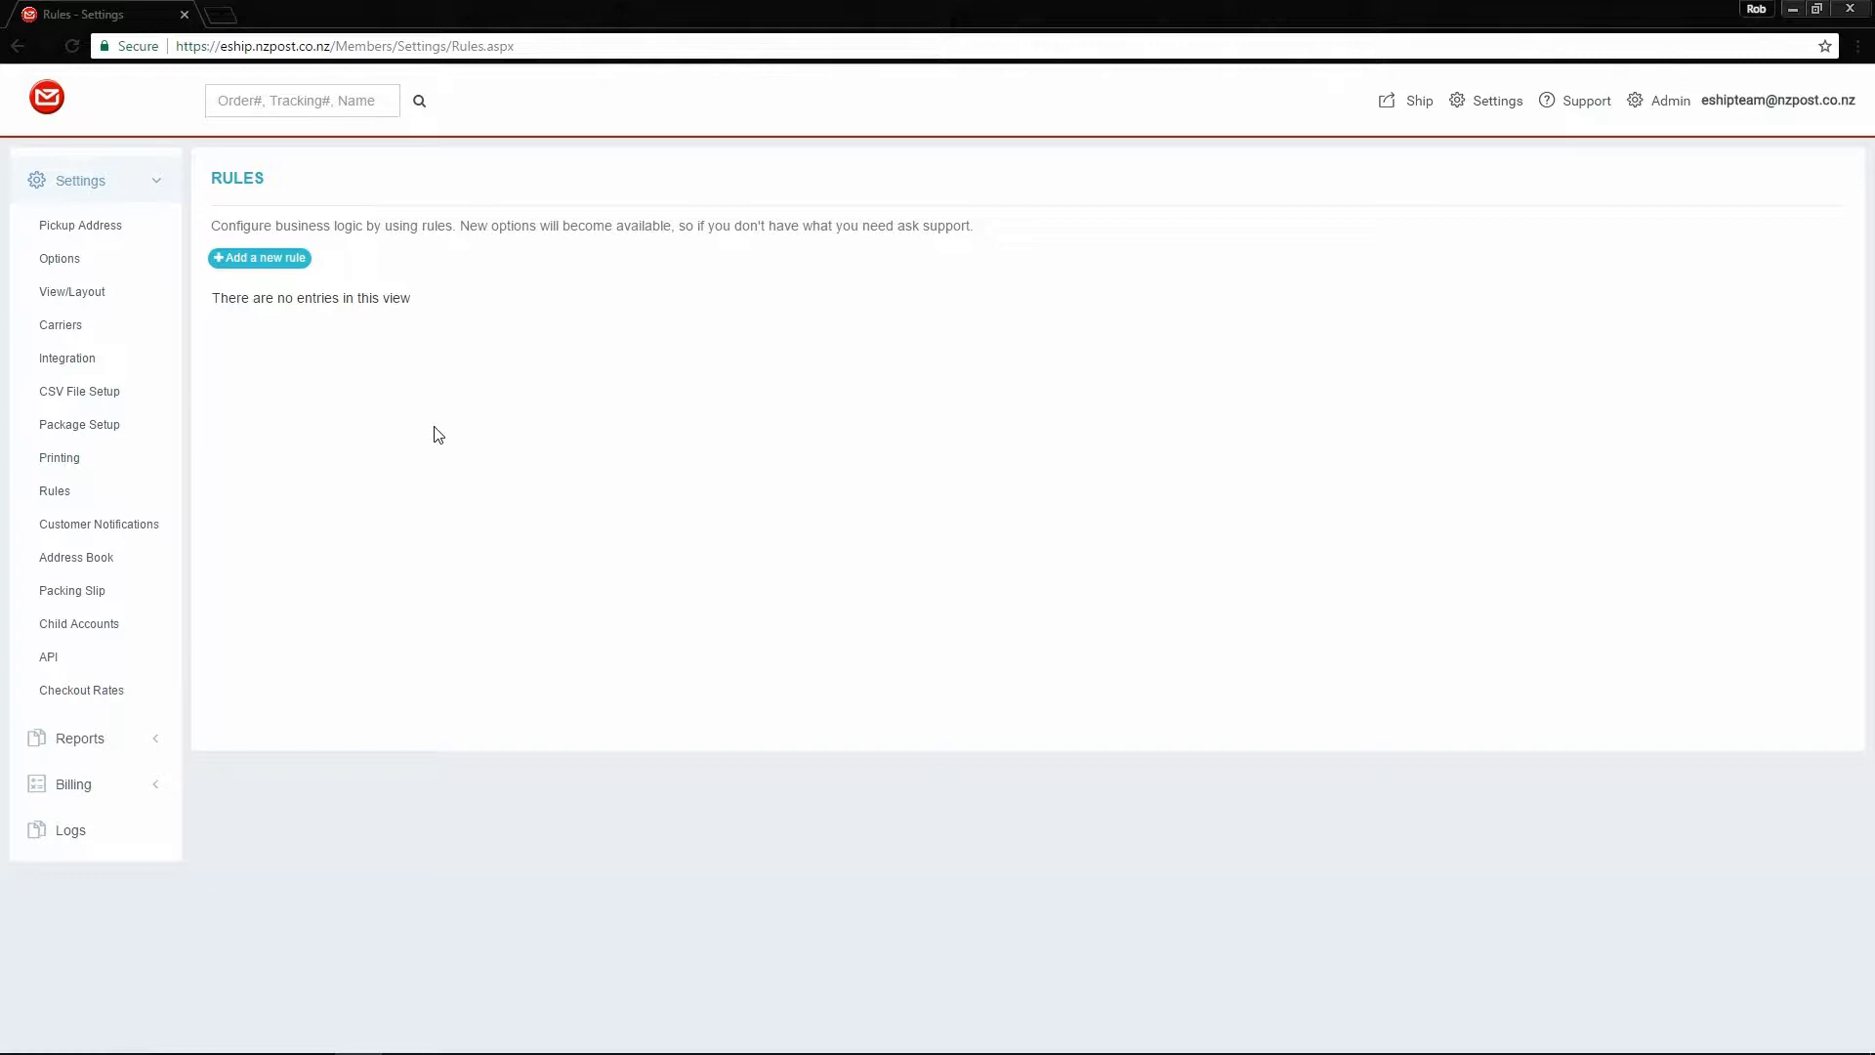
pyautogui.click(298, 259)
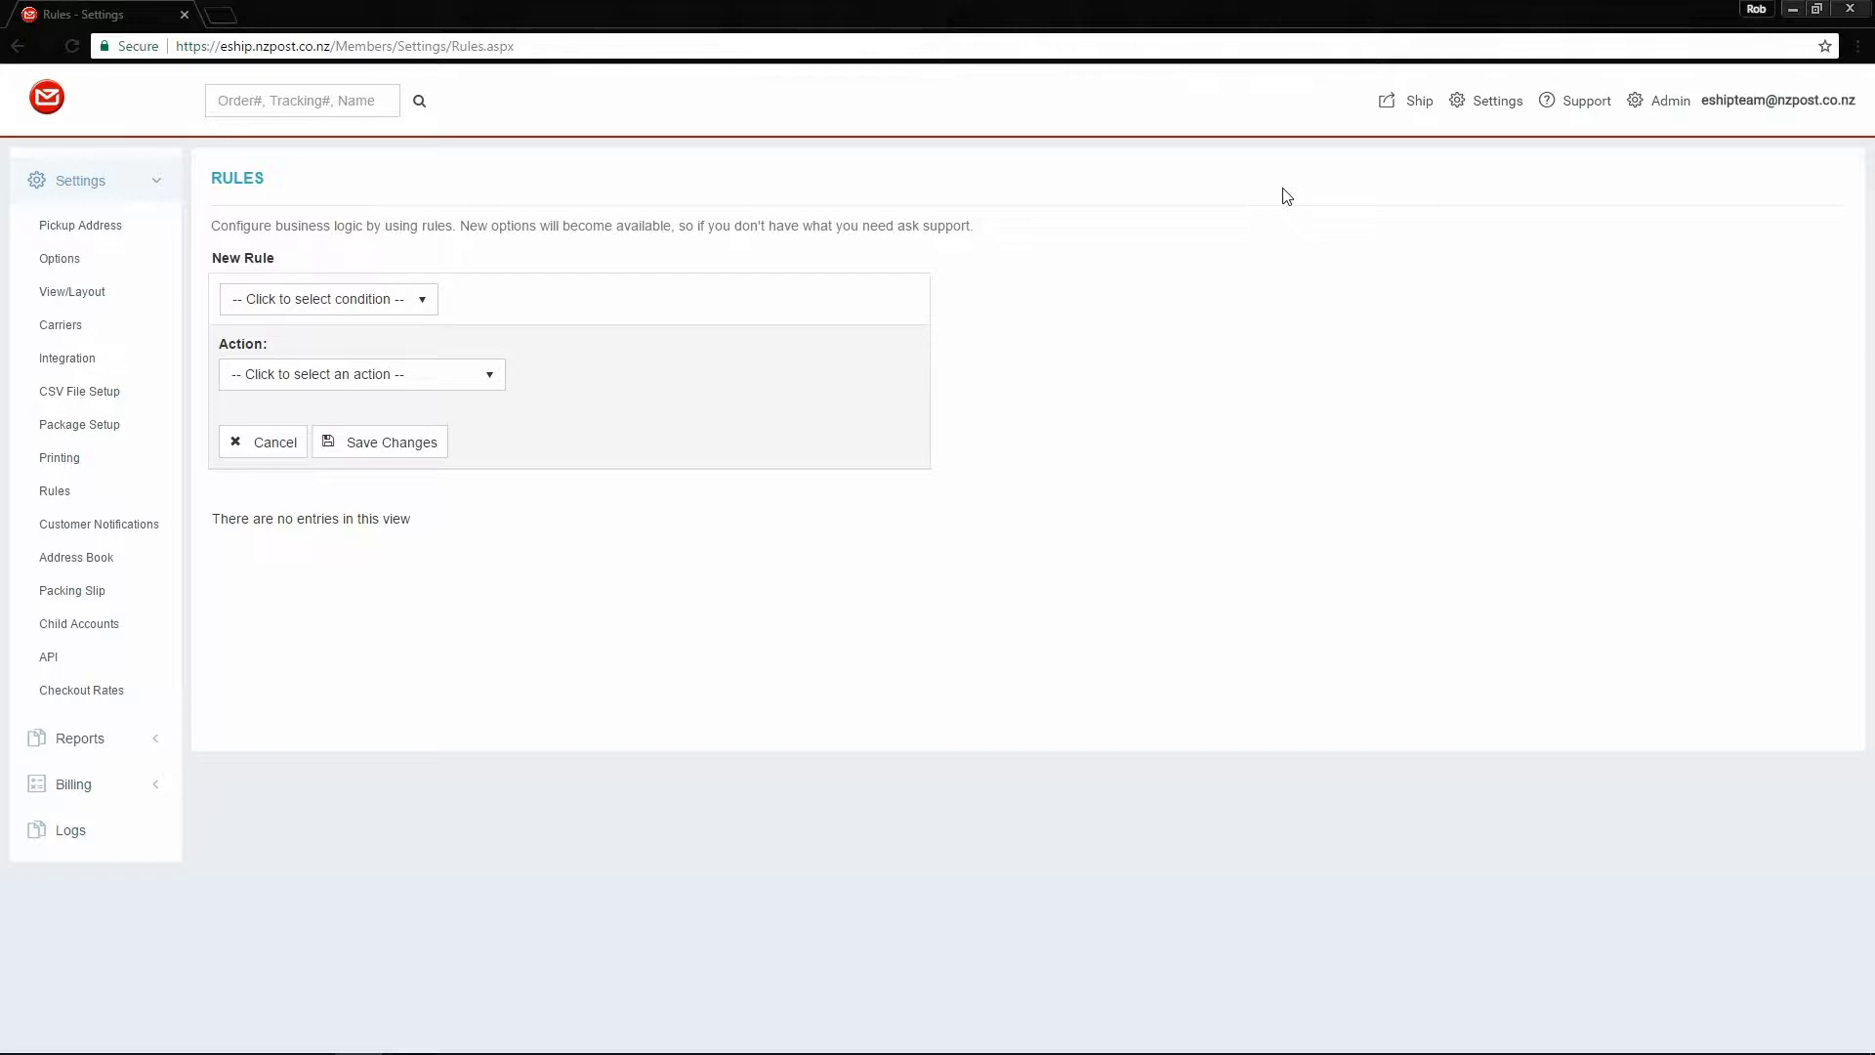
pyautogui.click(433, 299)
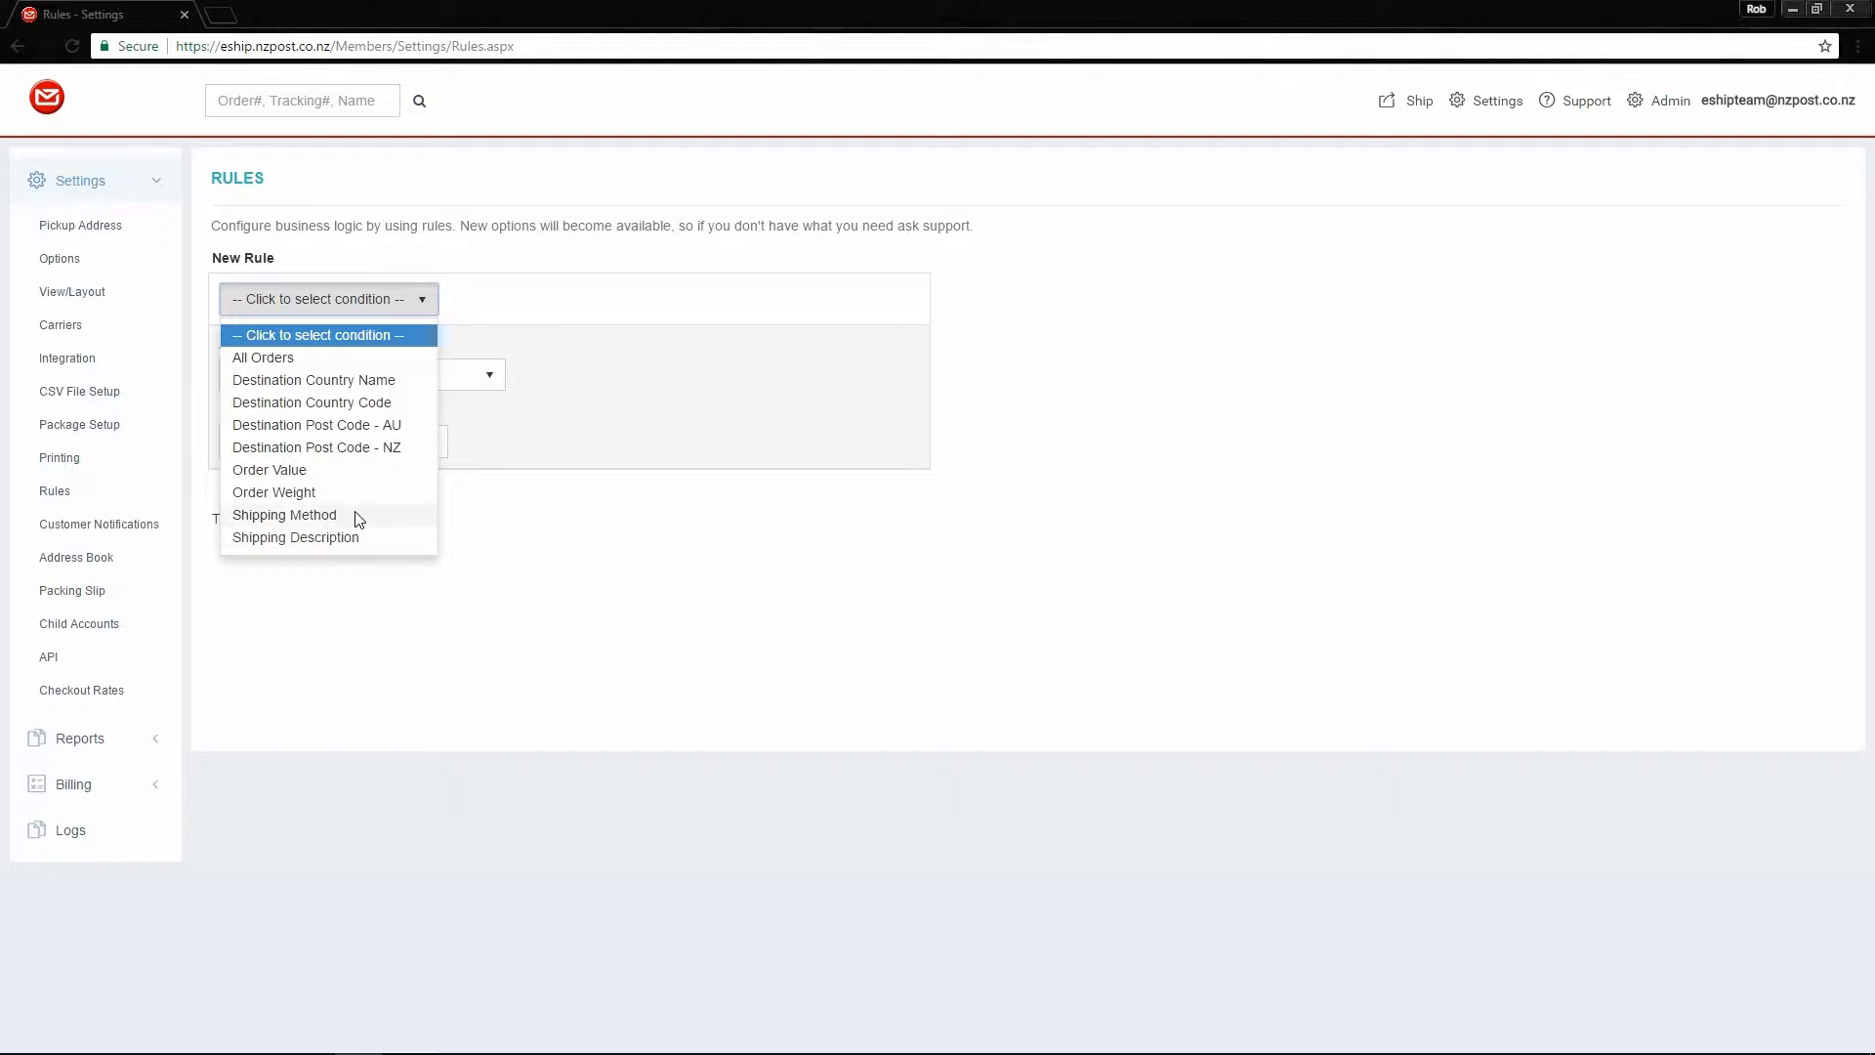
pyautogui.click(659, 340)
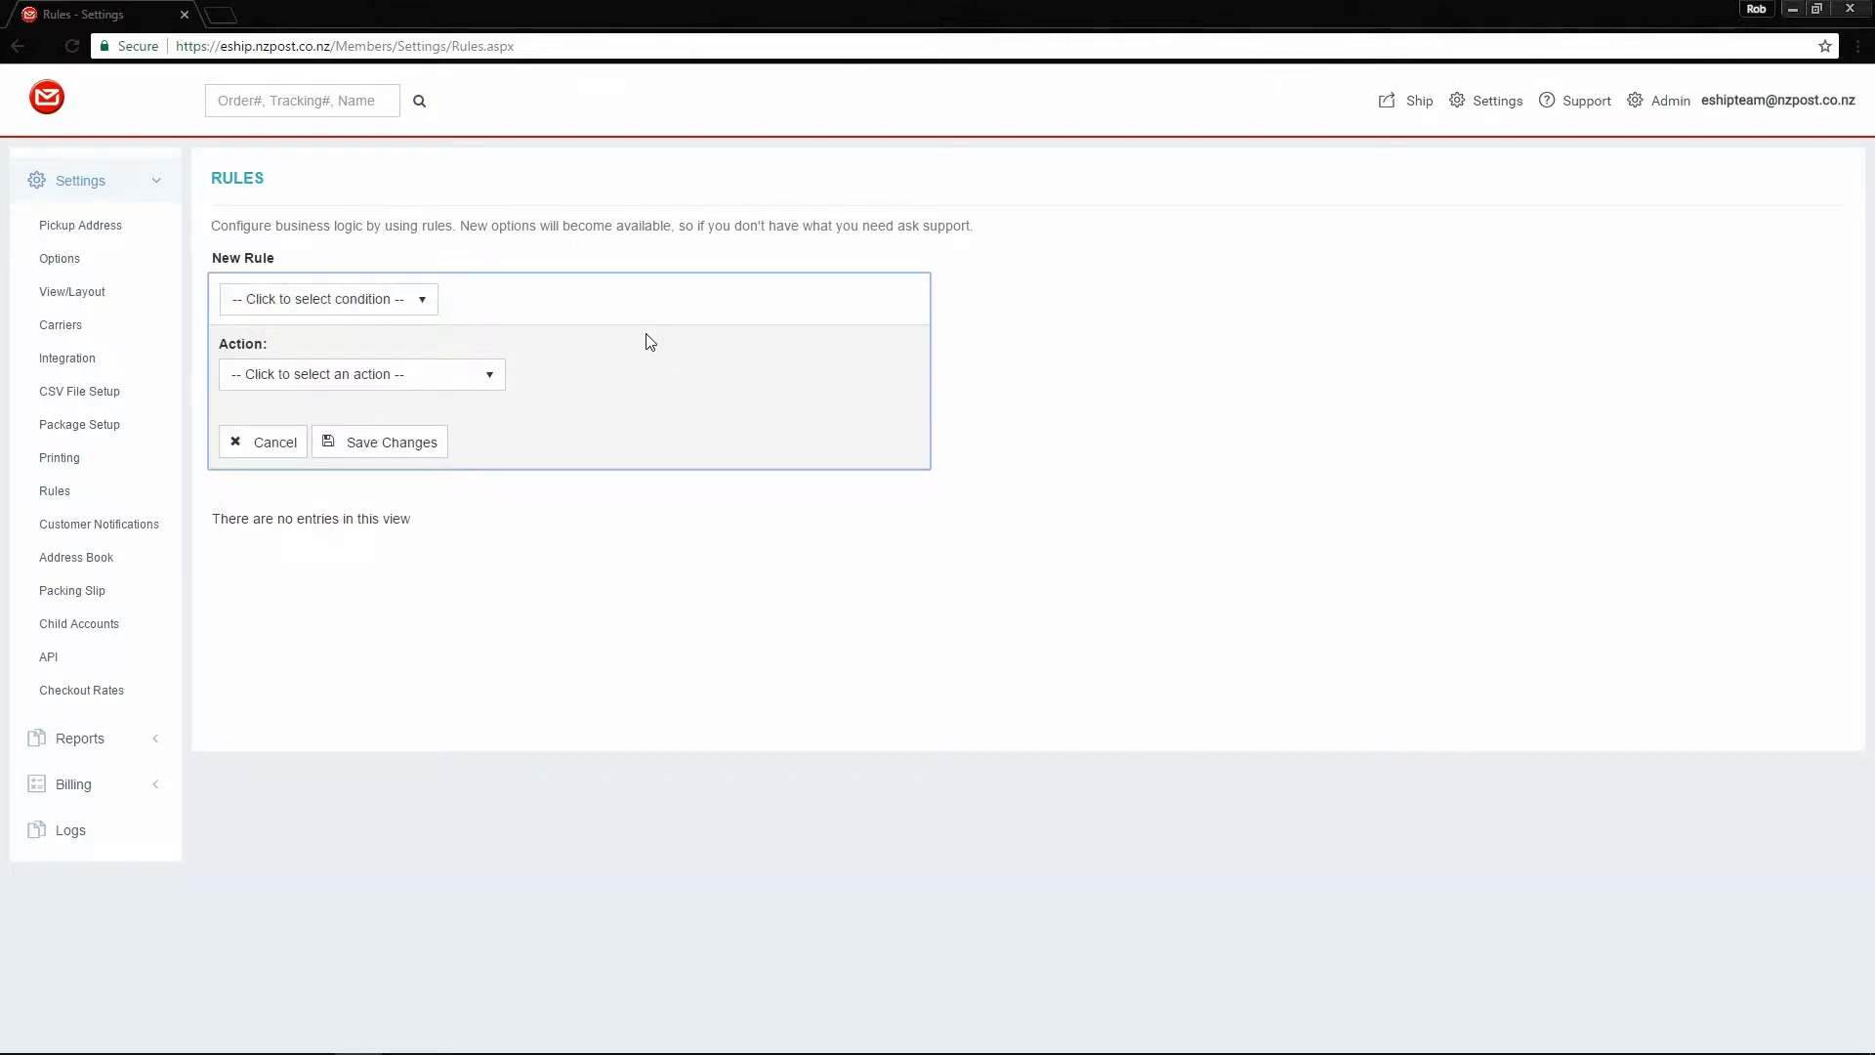
# Give the draft rule a Set Carrier & Service Code action with CourierPost, previewing its service codes.
pyautogui.click(488, 370)
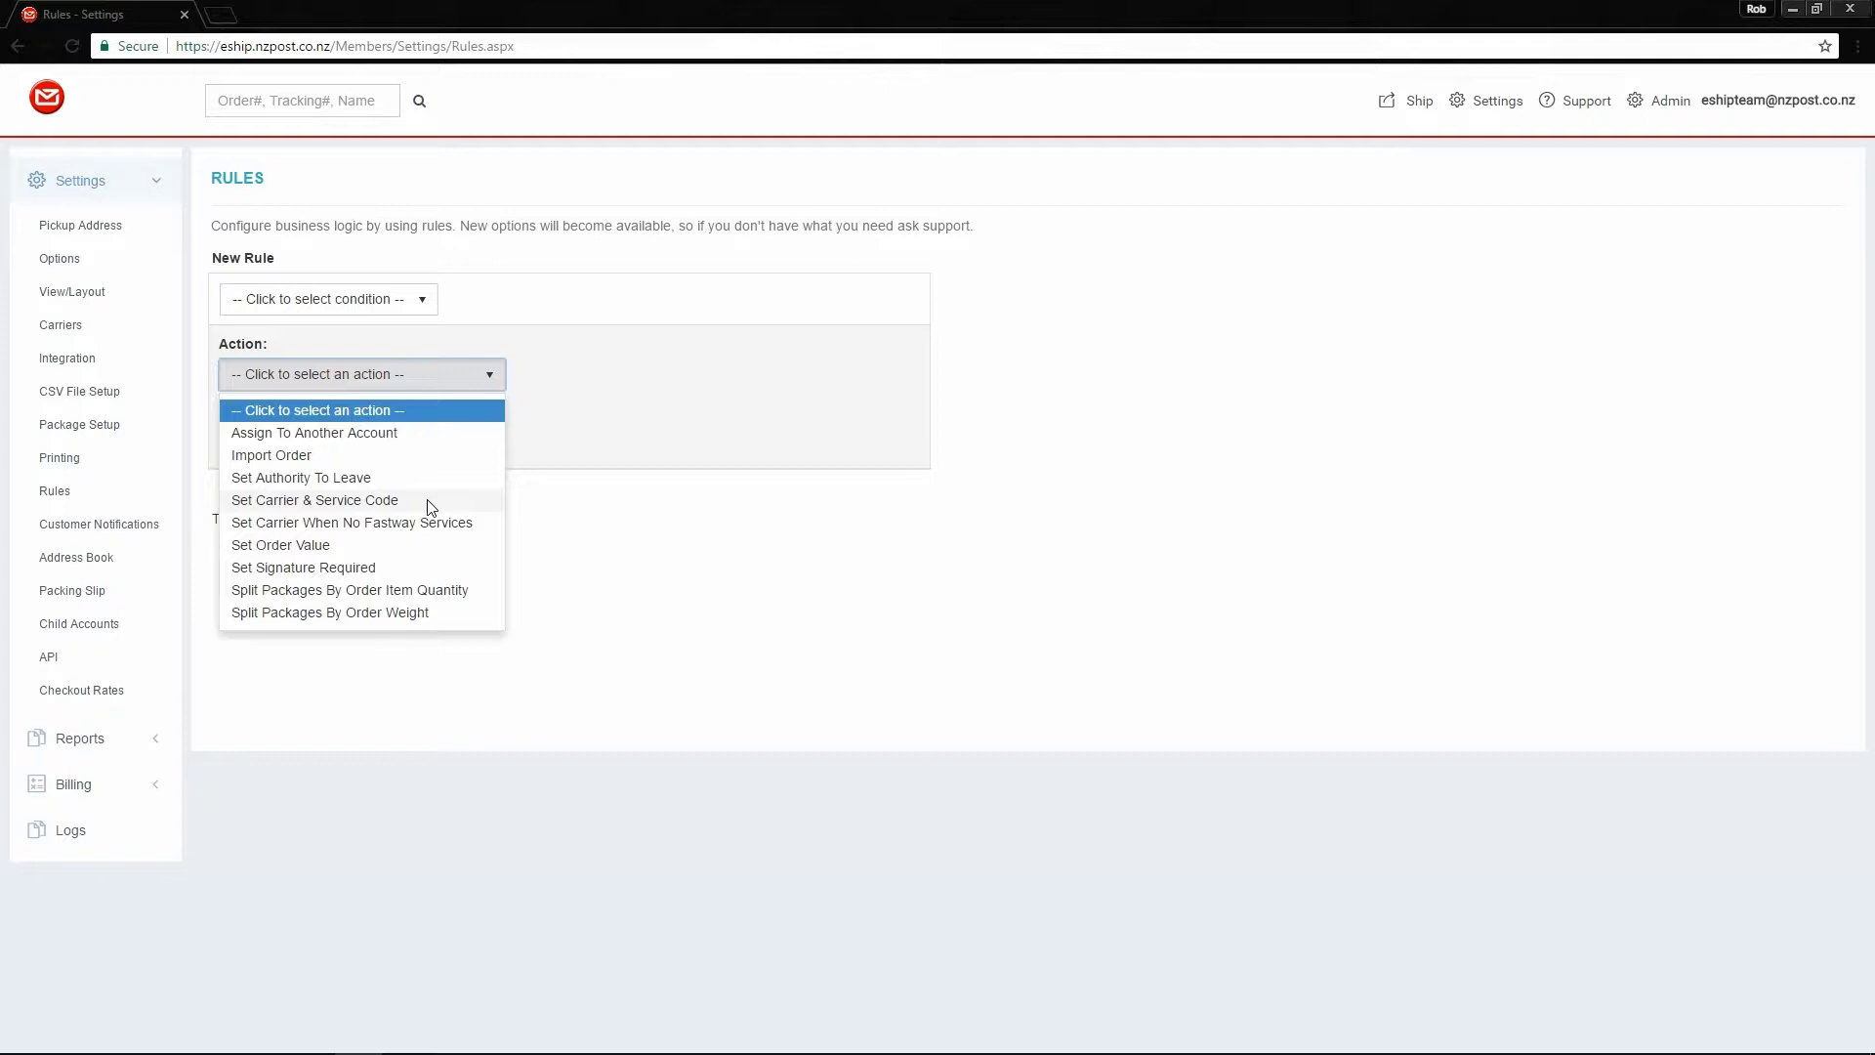
pyautogui.click(432, 507)
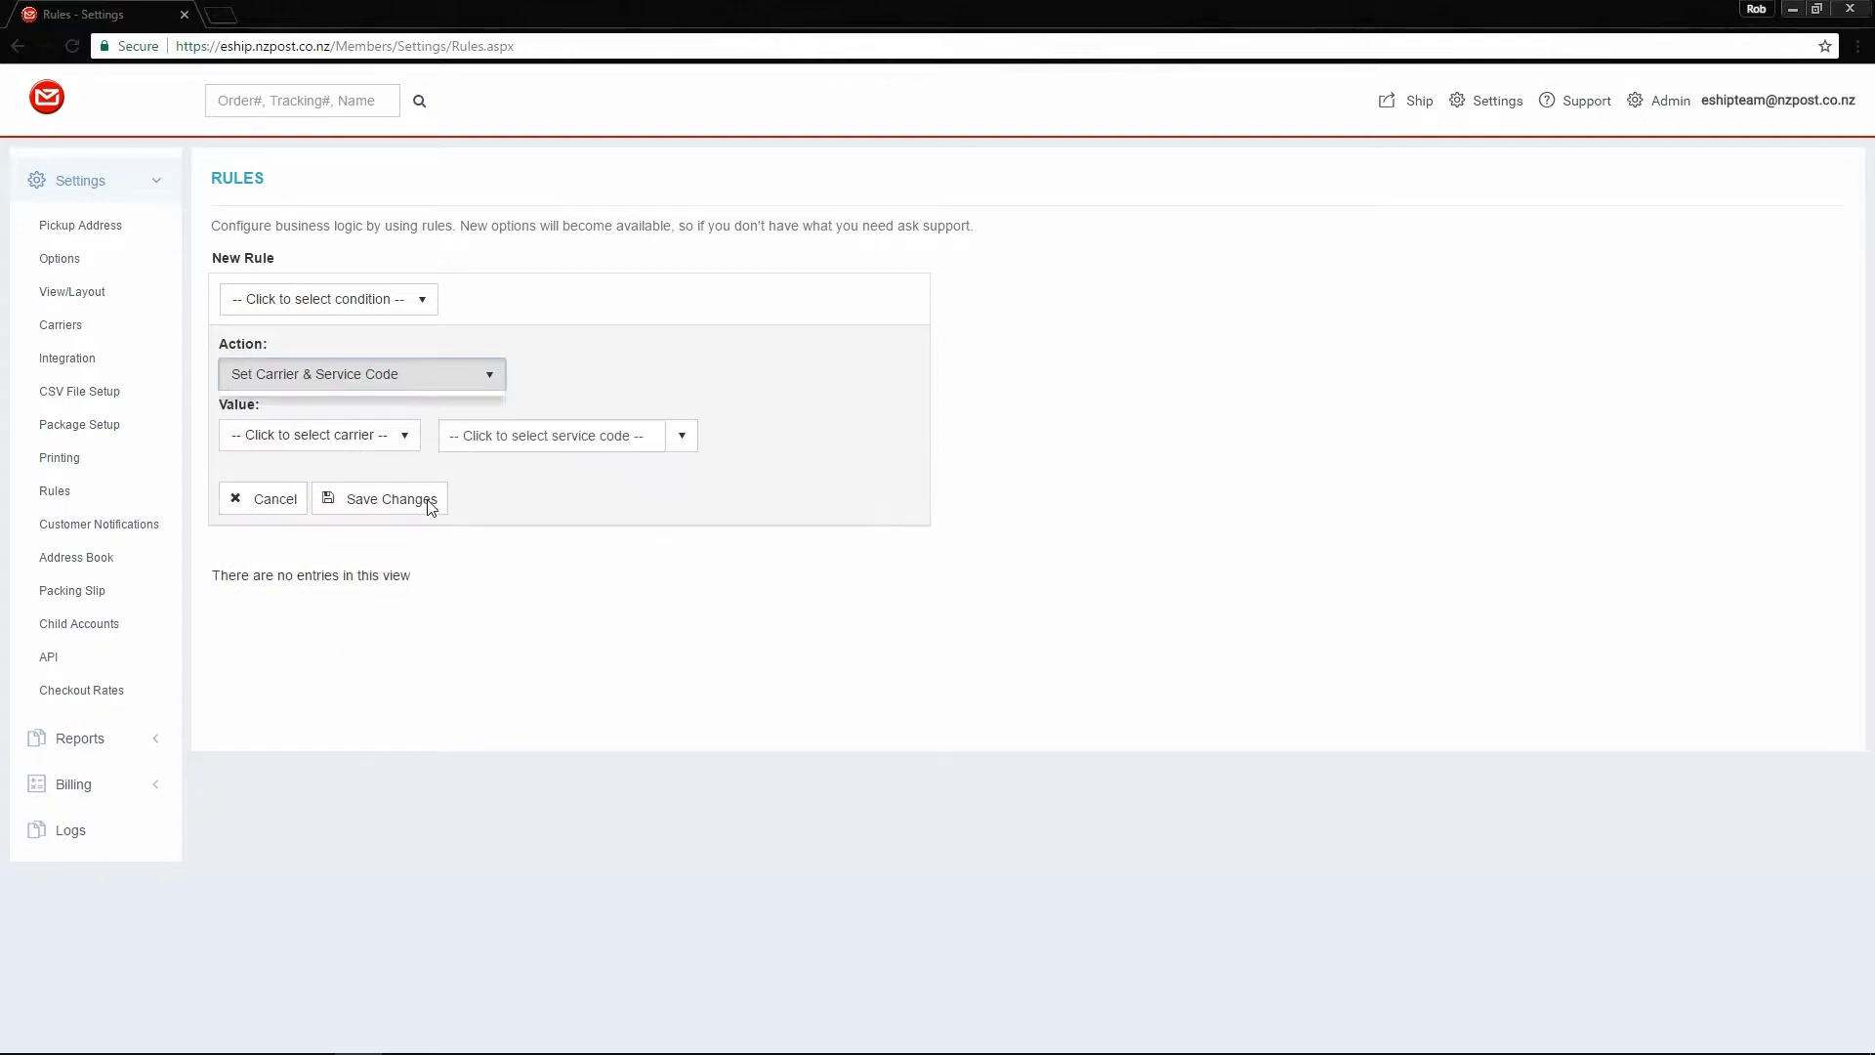
pyautogui.click(406, 437)
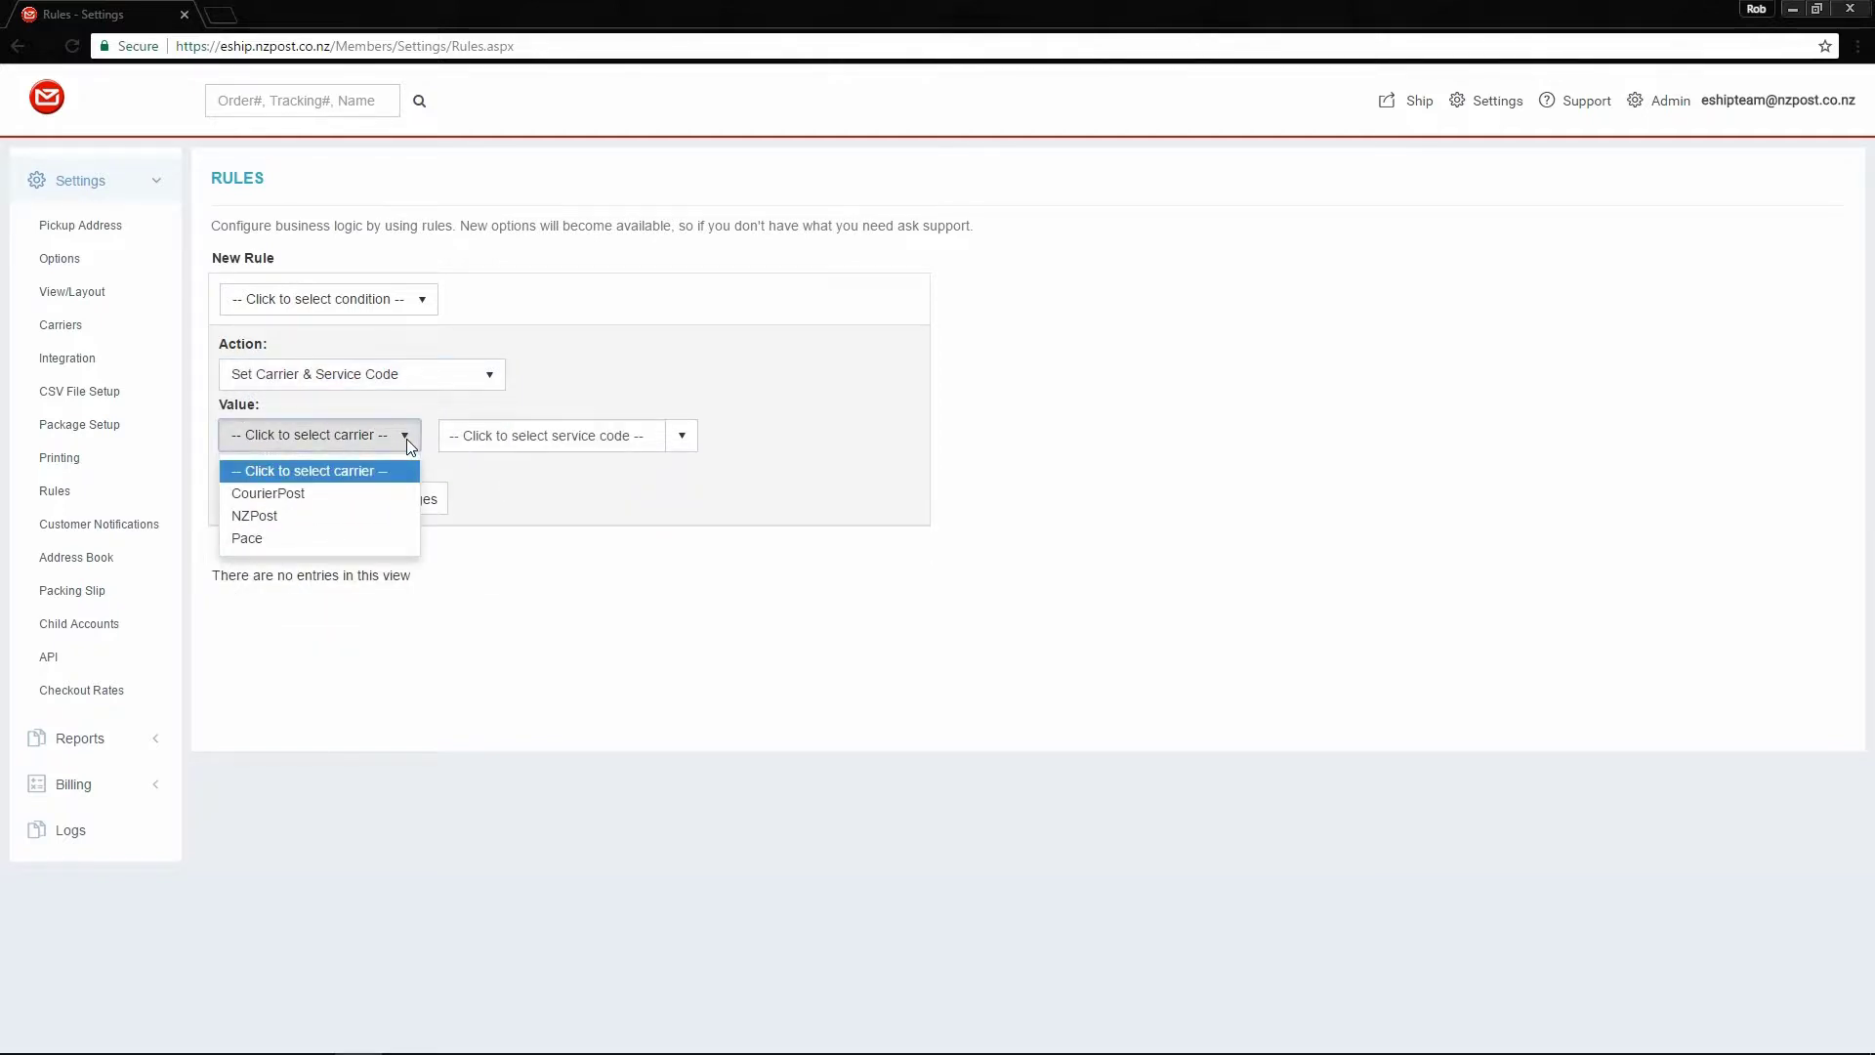
pyautogui.click(358, 493)
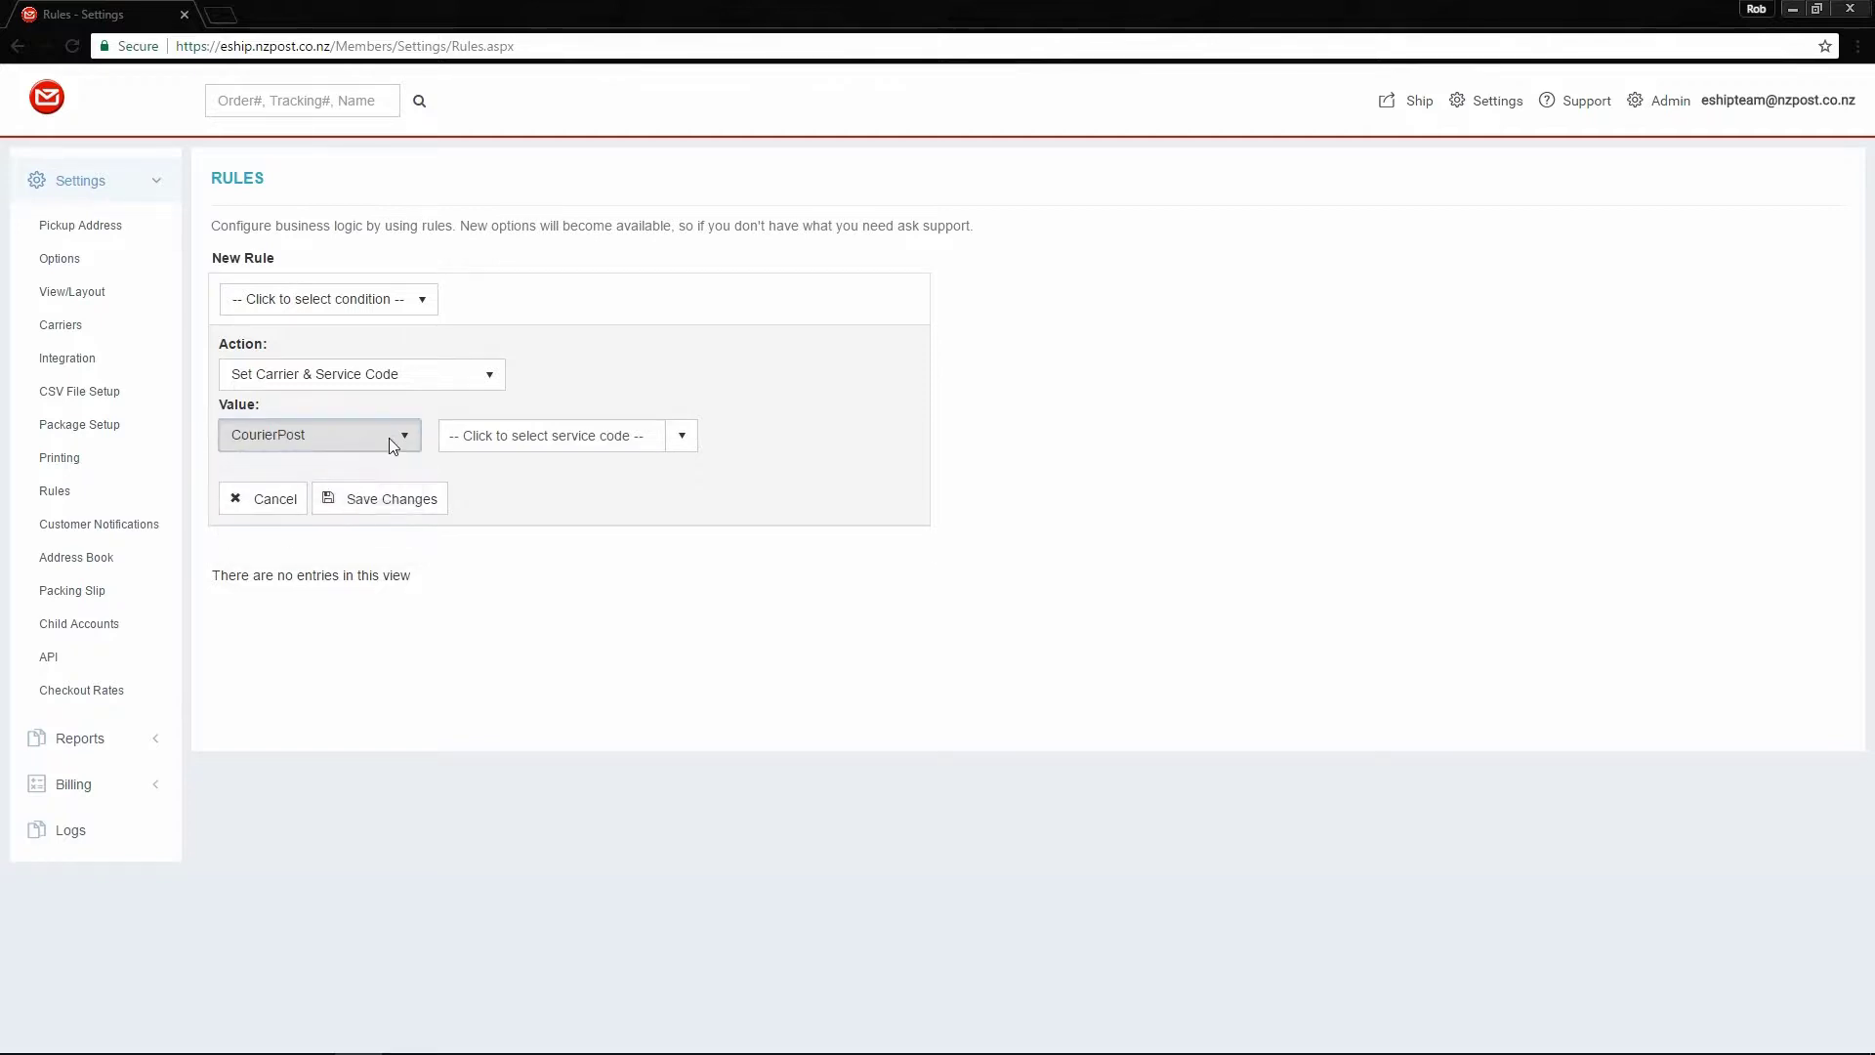
pyautogui.click(682, 433)
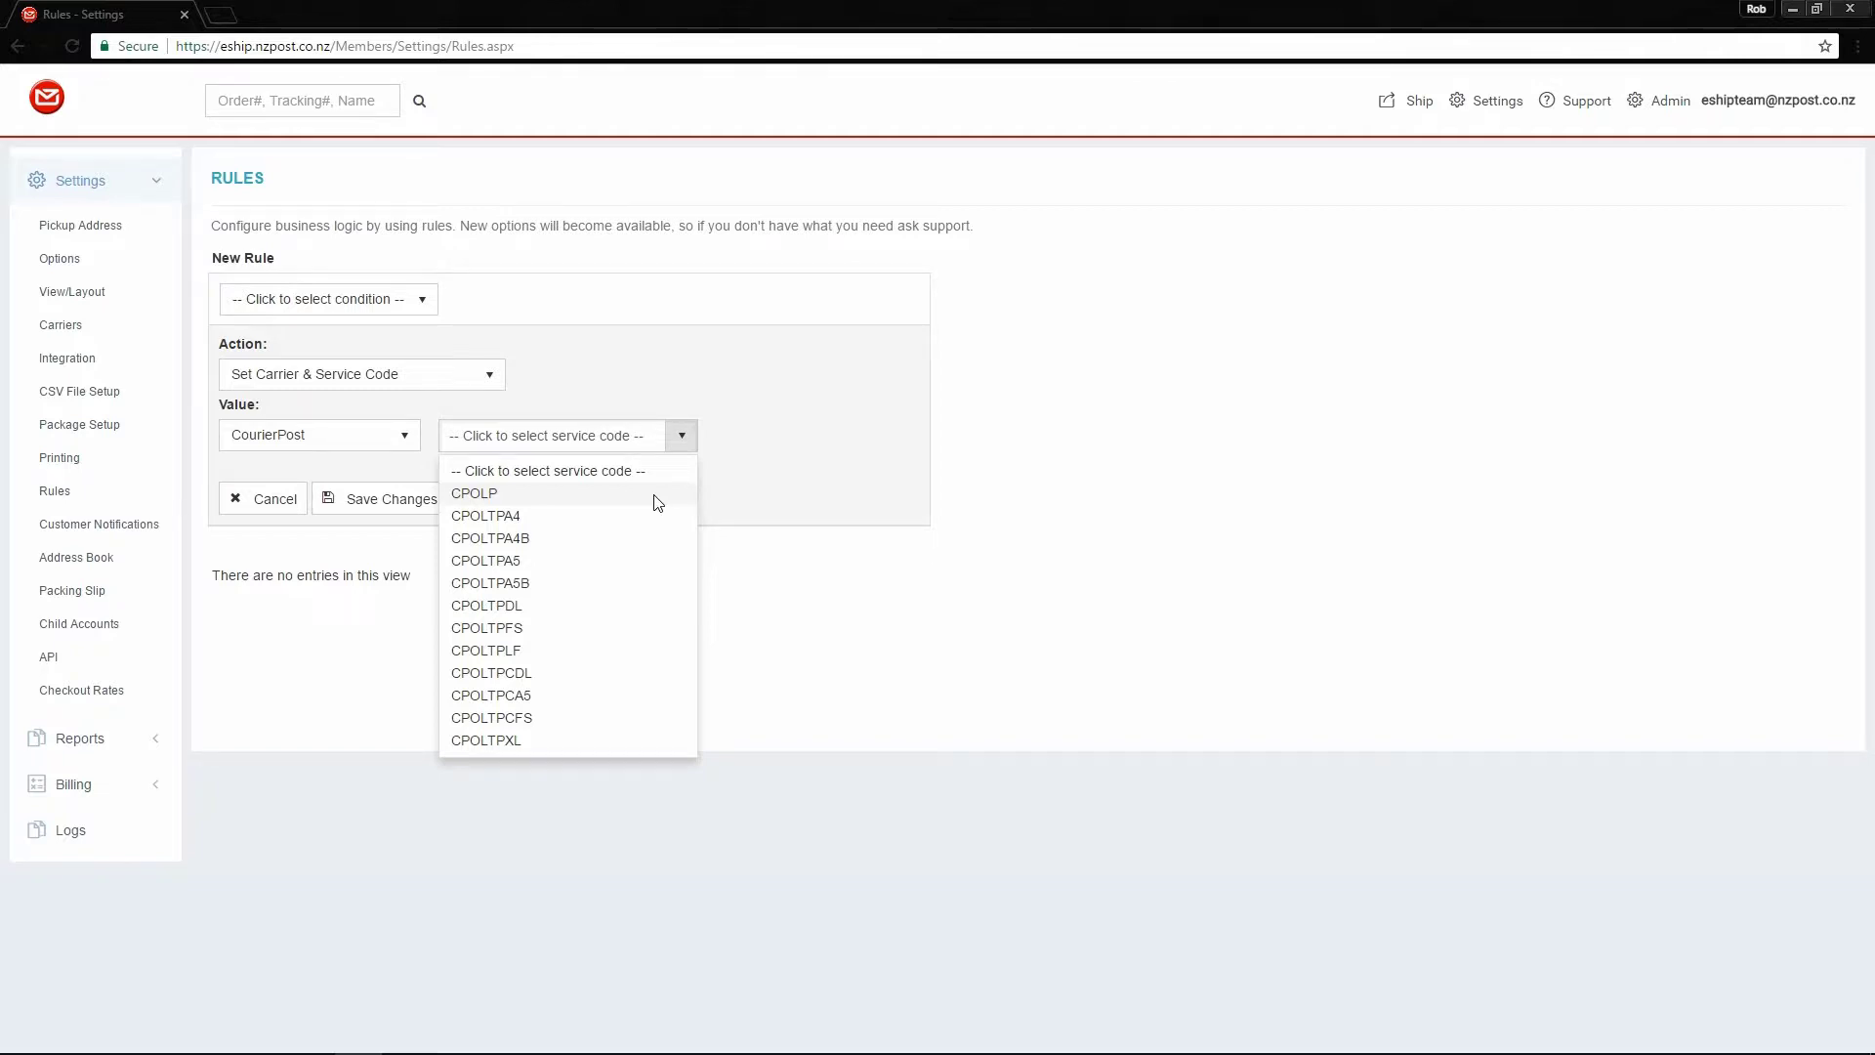
pyautogui.click(482, 371)
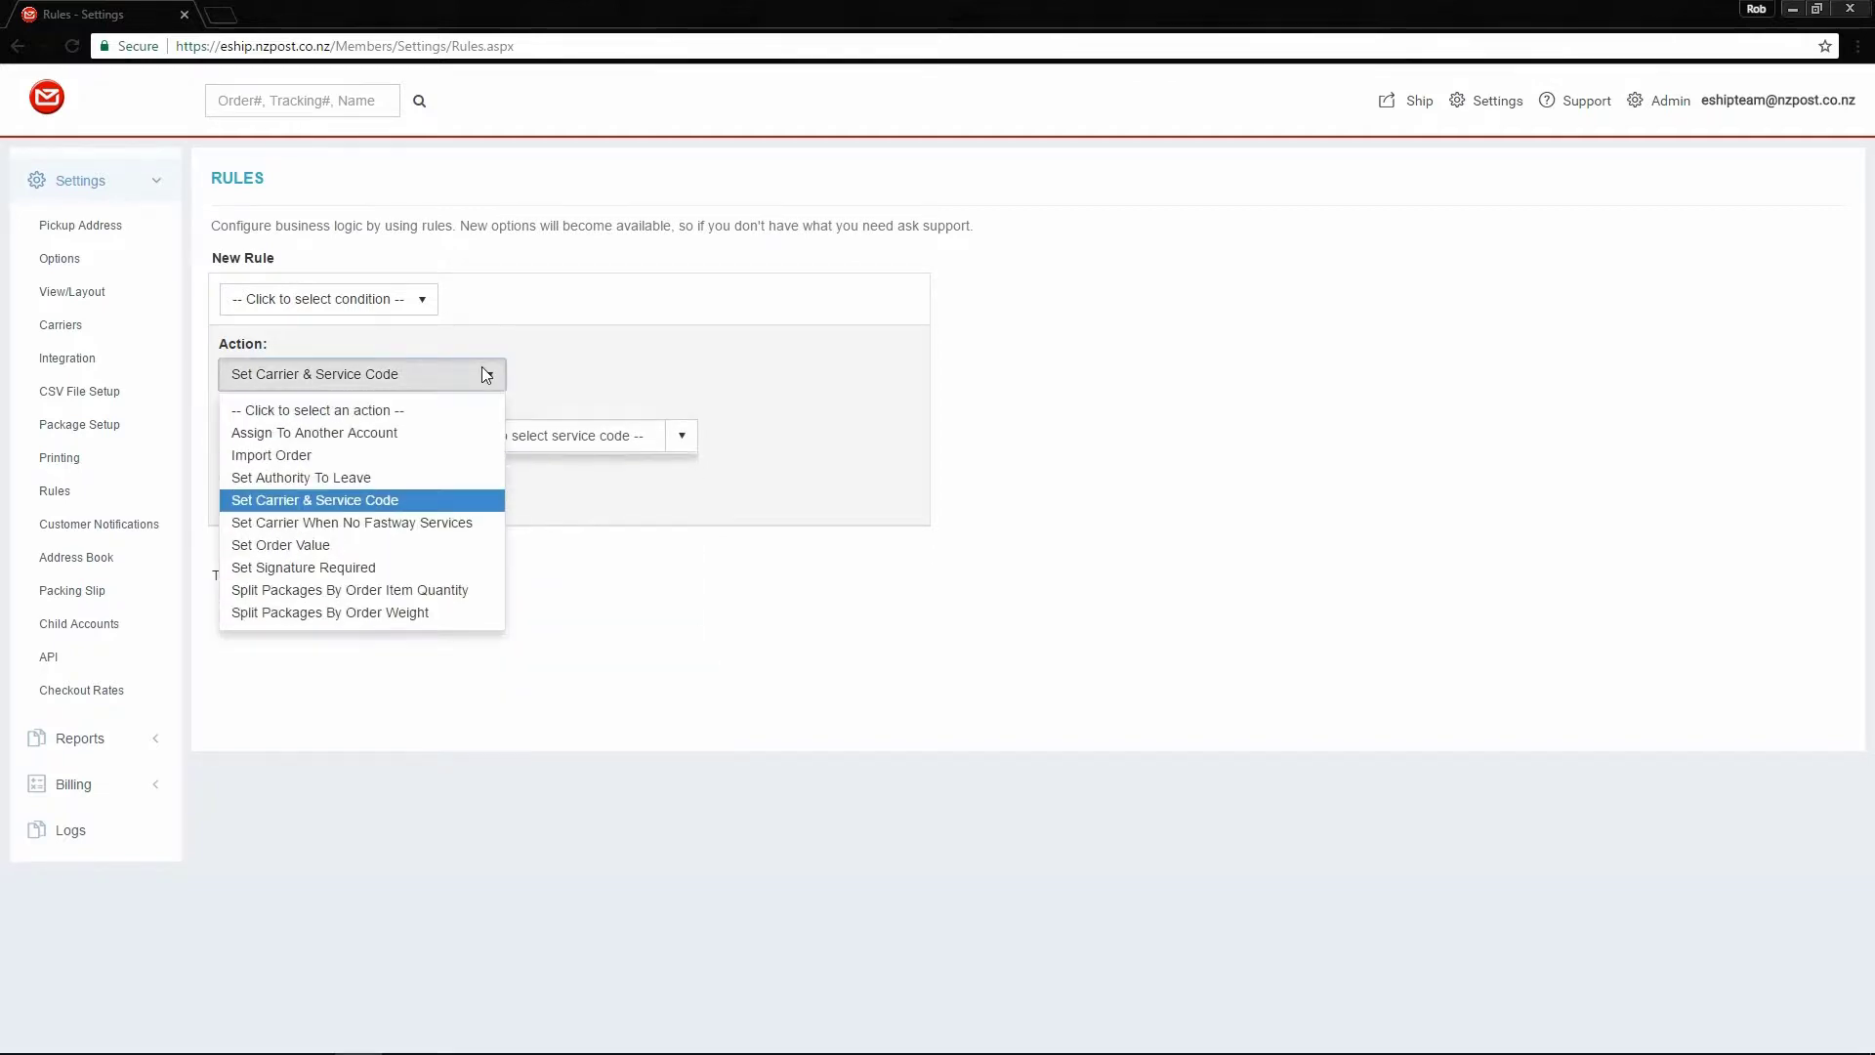
# Change the rule action to Set Signature Required and view its True/False values.
pyautogui.click(405, 569)
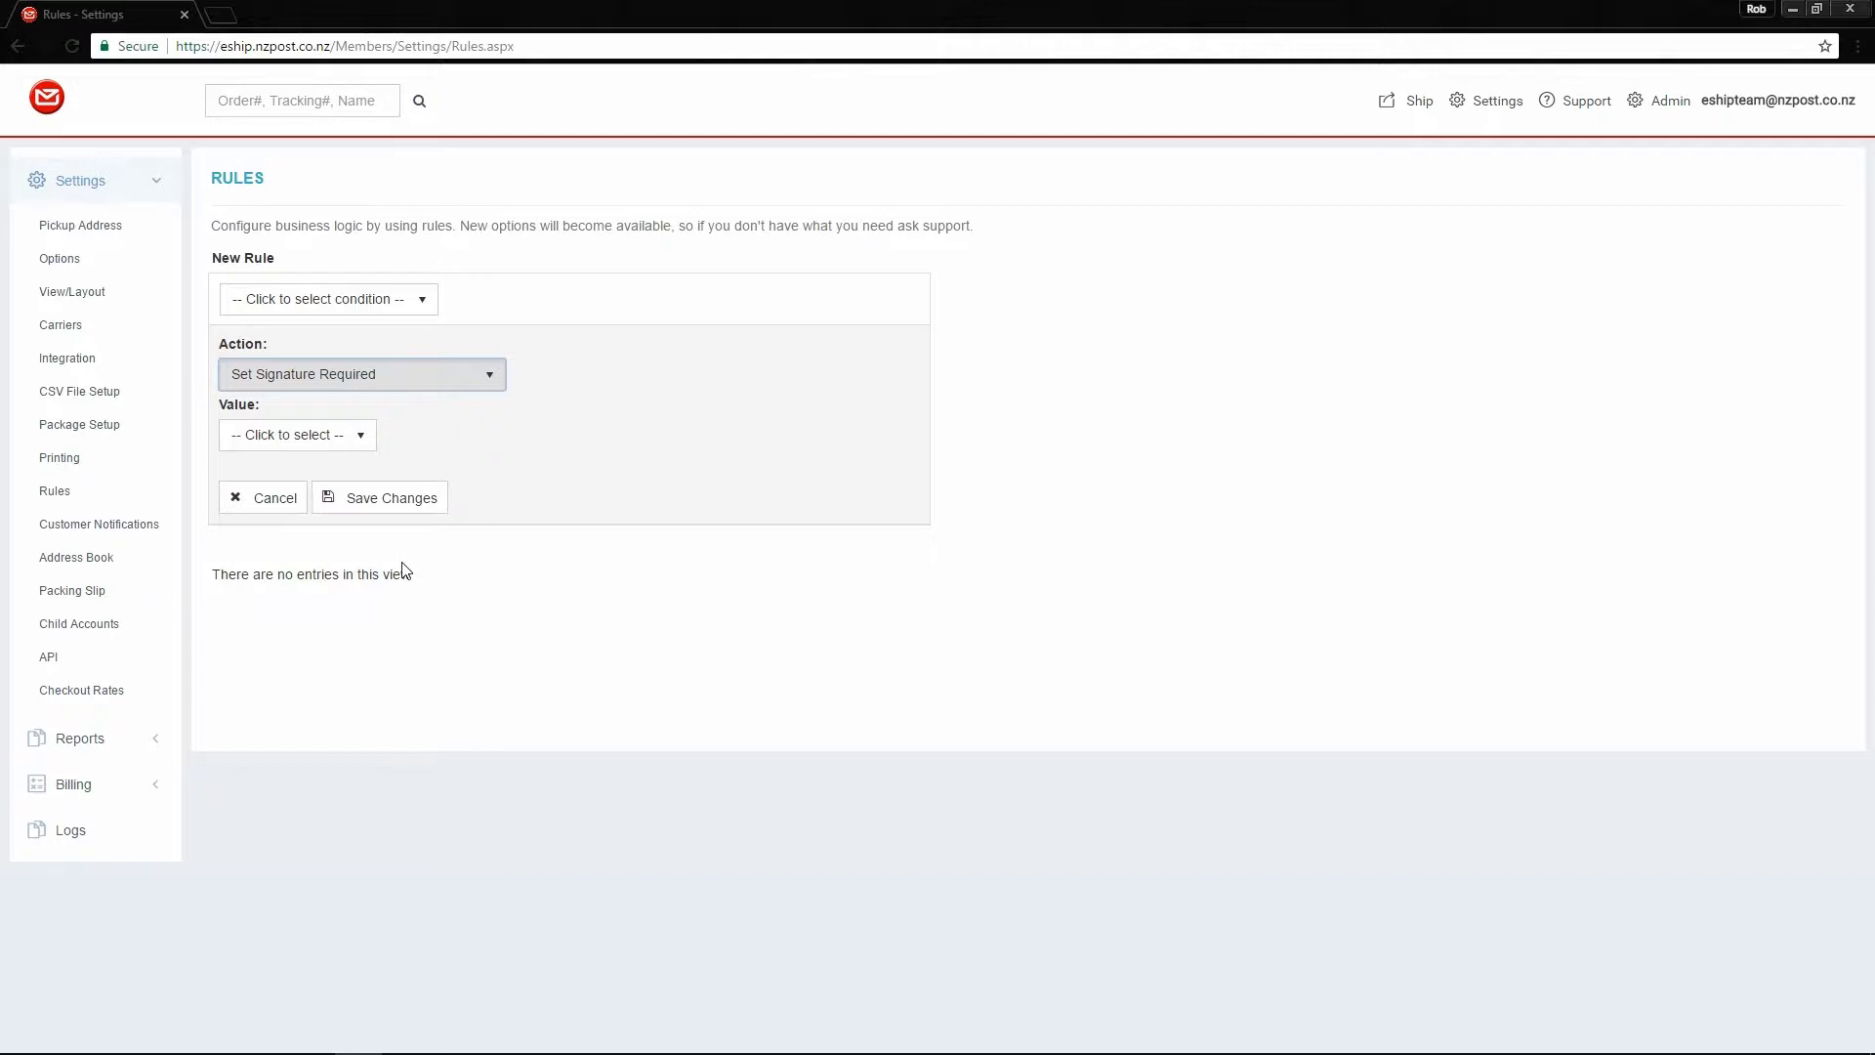
pyautogui.click(361, 438)
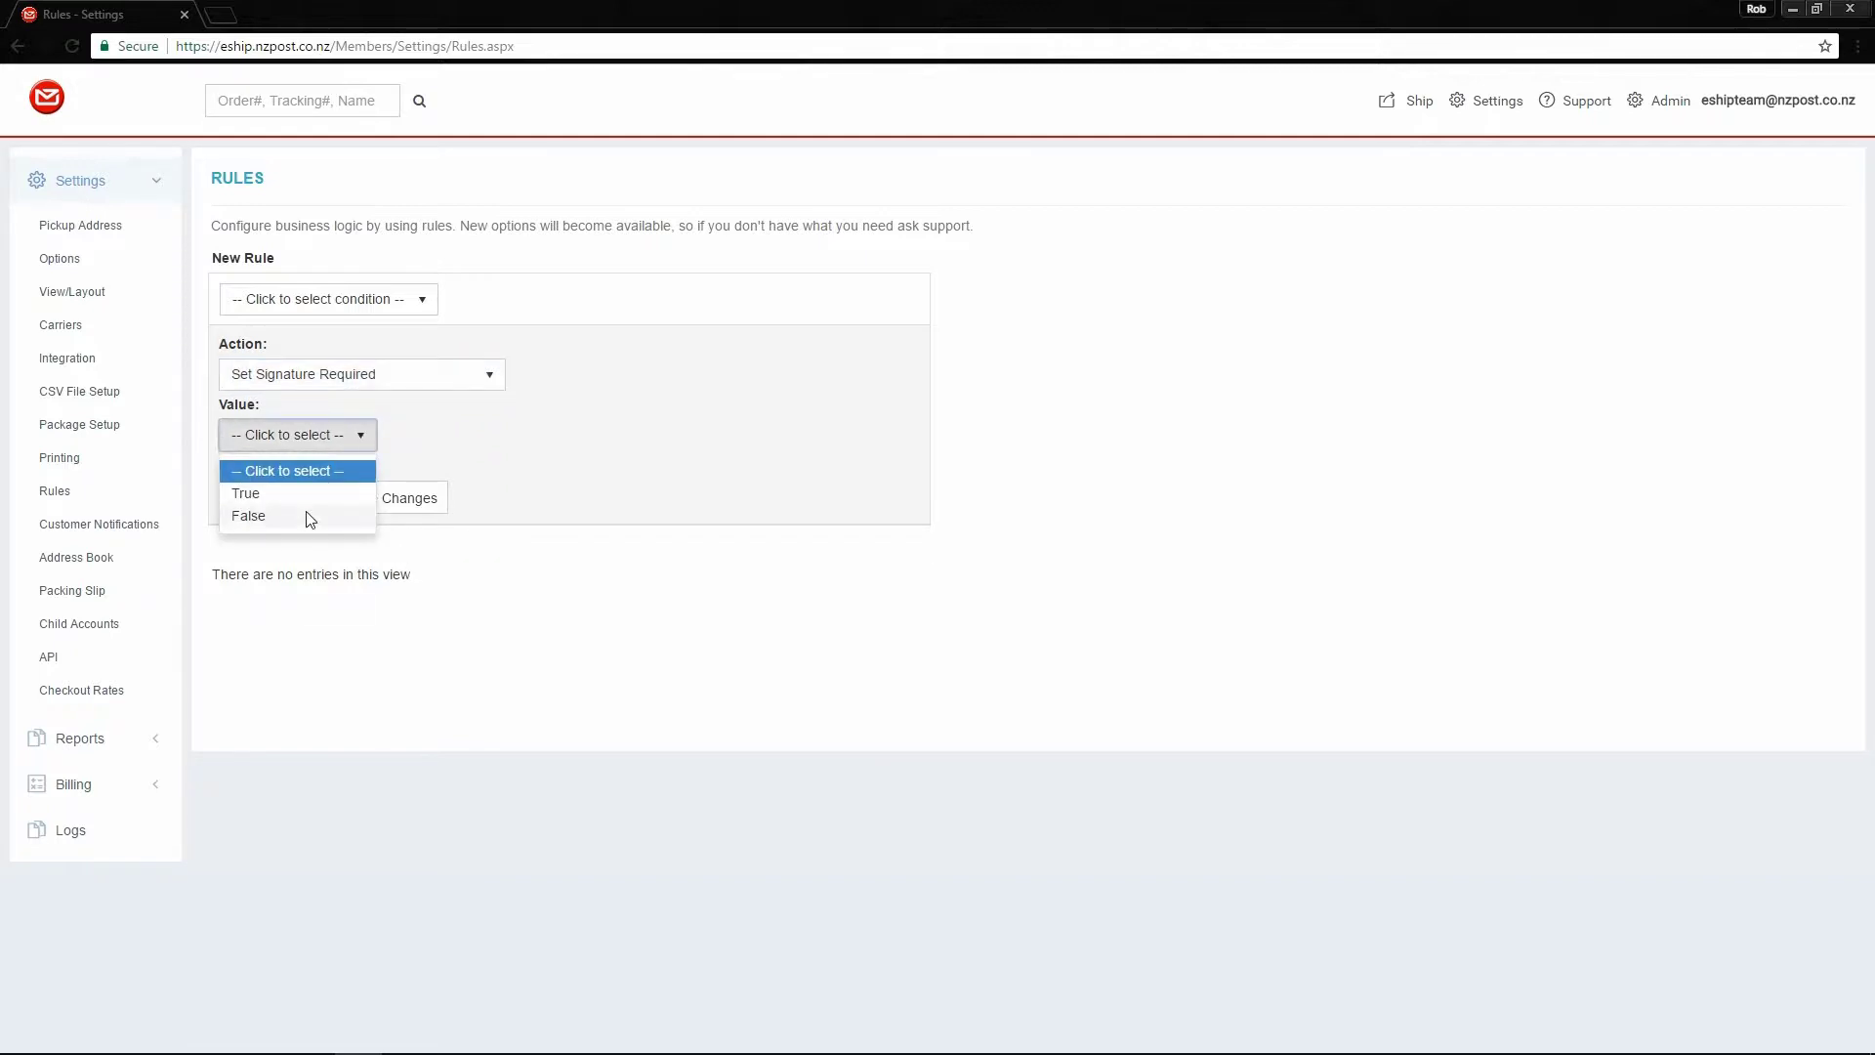
pyautogui.click(493, 458)
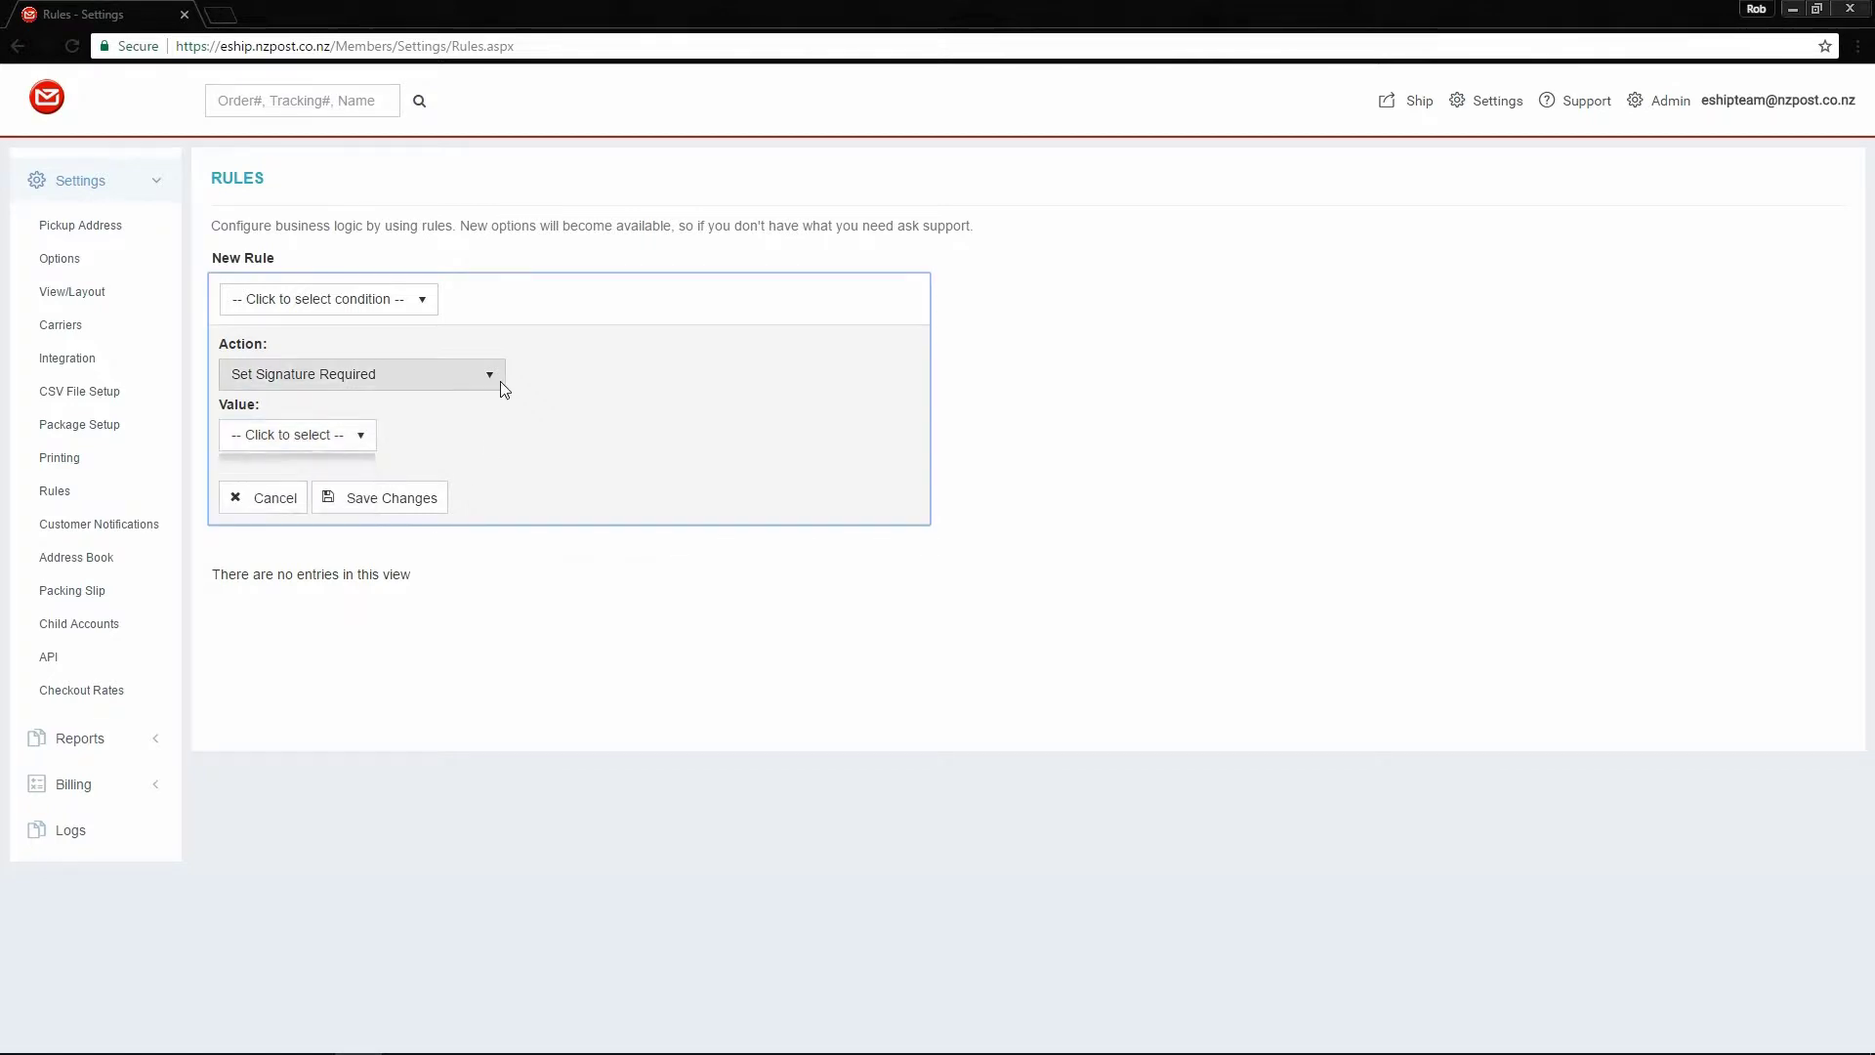
pyautogui.click(498, 378)
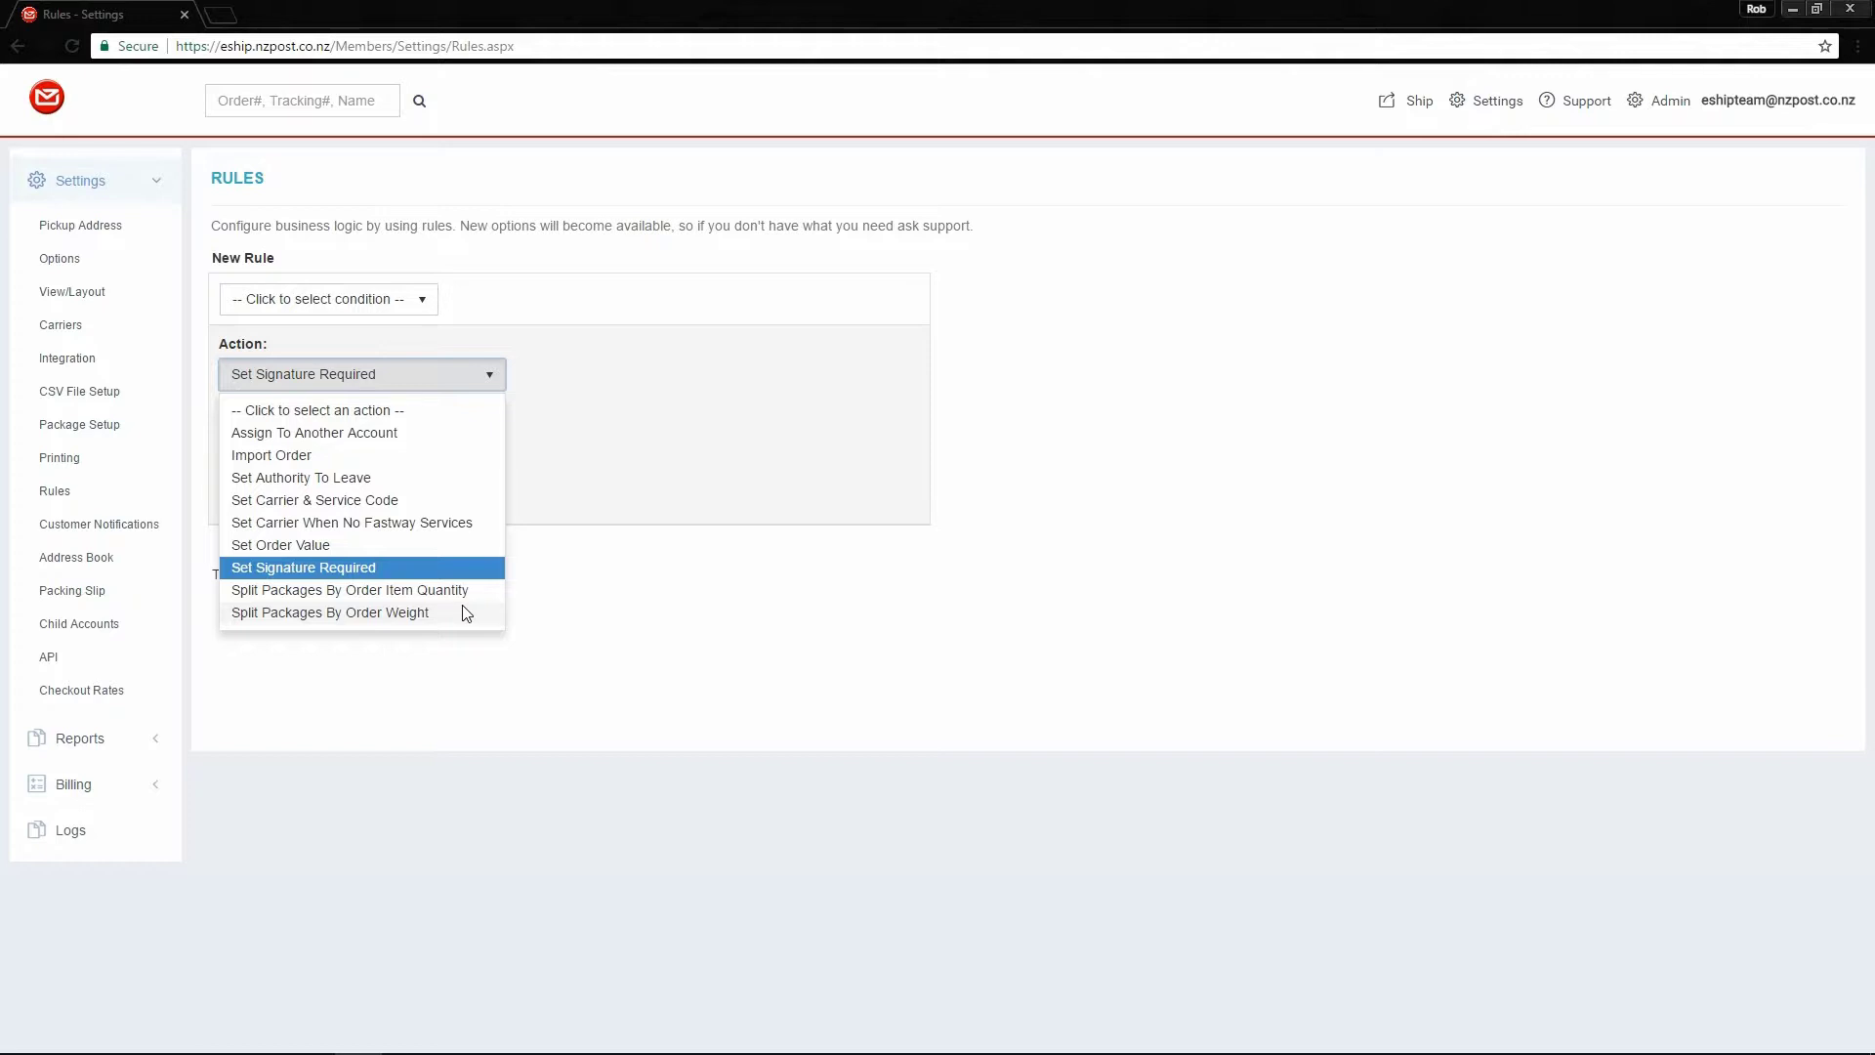
# Try both split-package actions with a 10.00 maximum package weight, then cancel the draft rule.
pyautogui.click(455, 590)
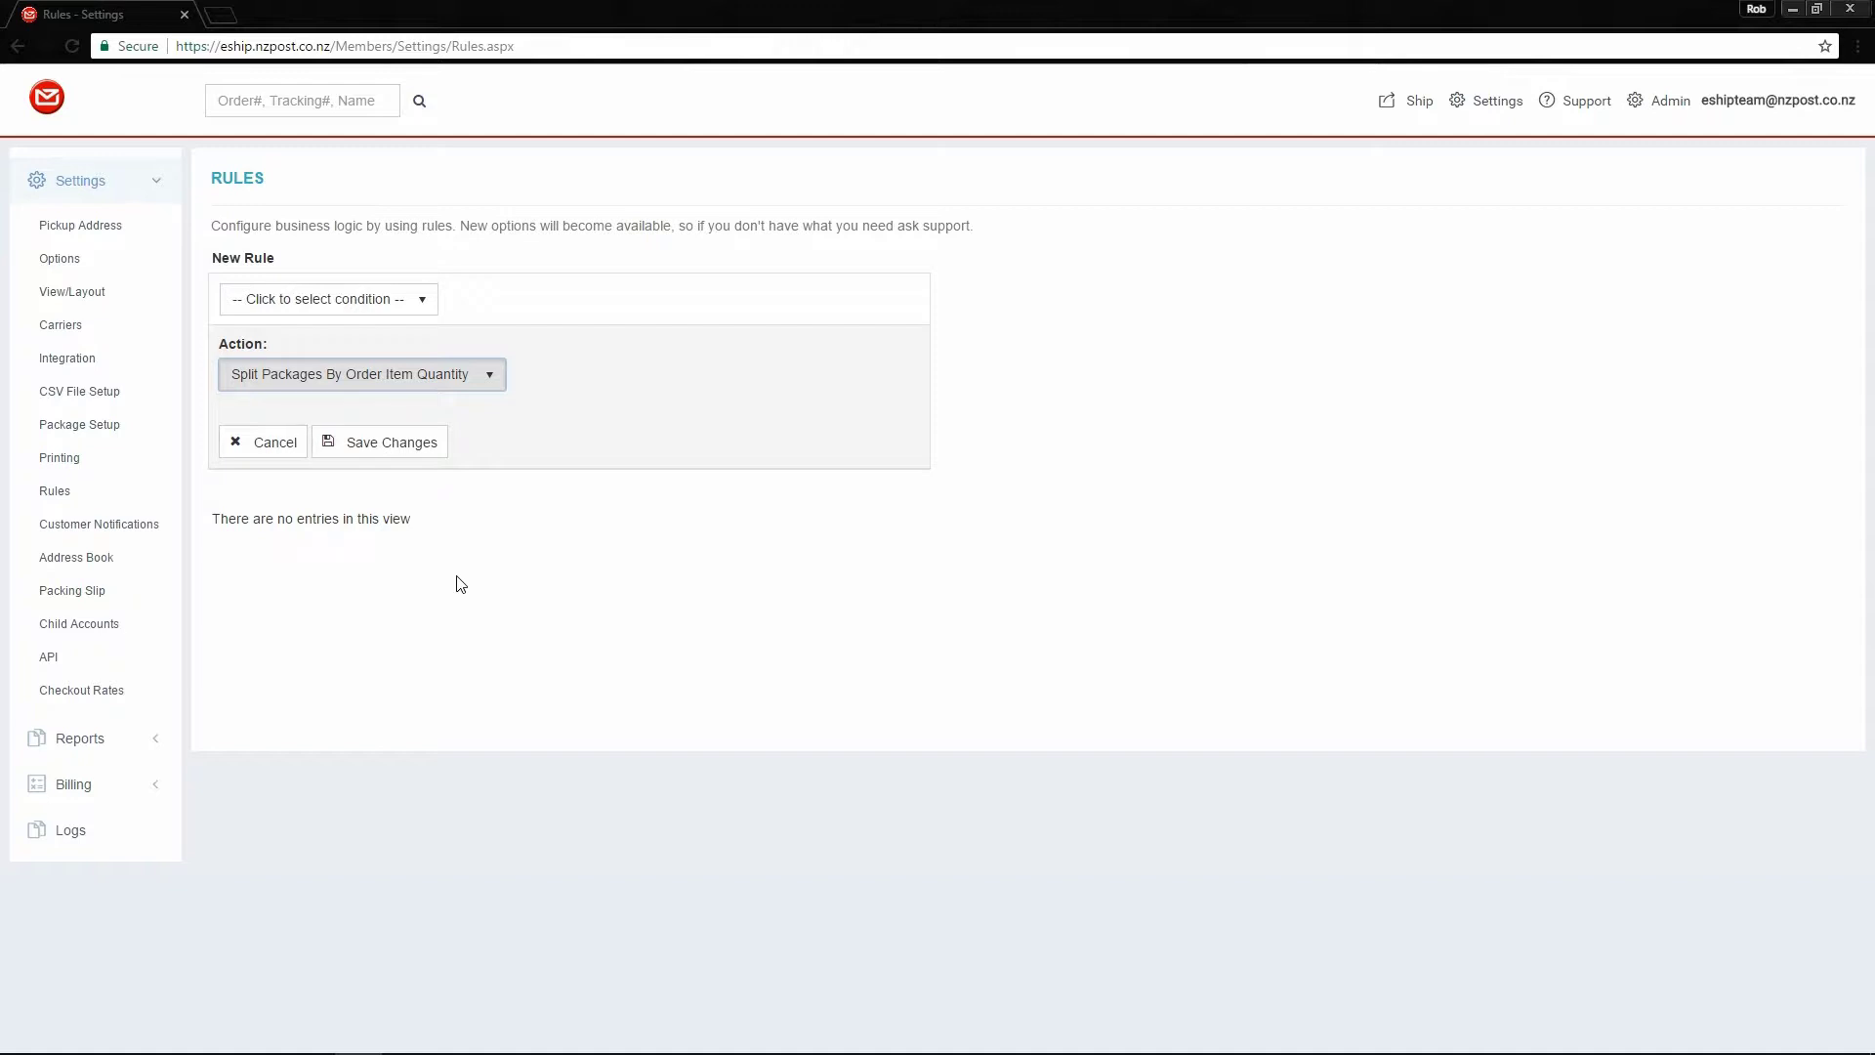
pyautogui.click(496, 373)
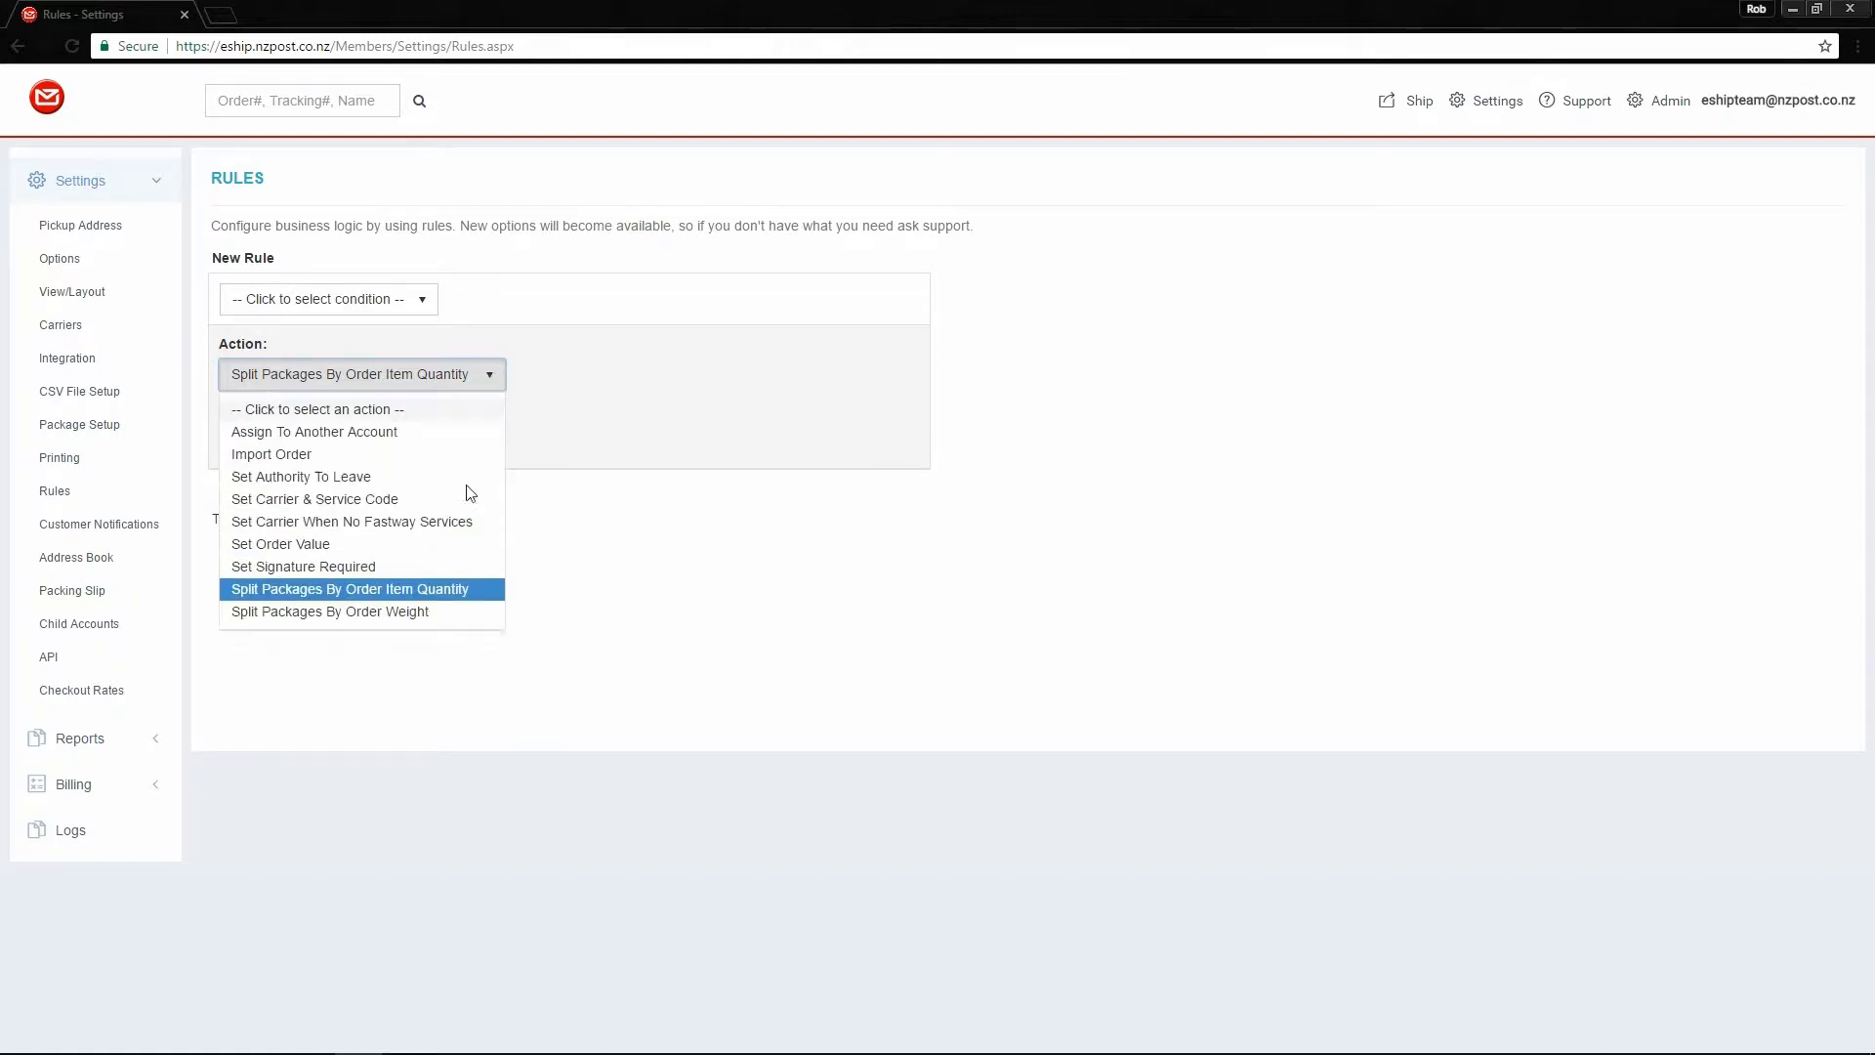
pyautogui.click(435, 613)
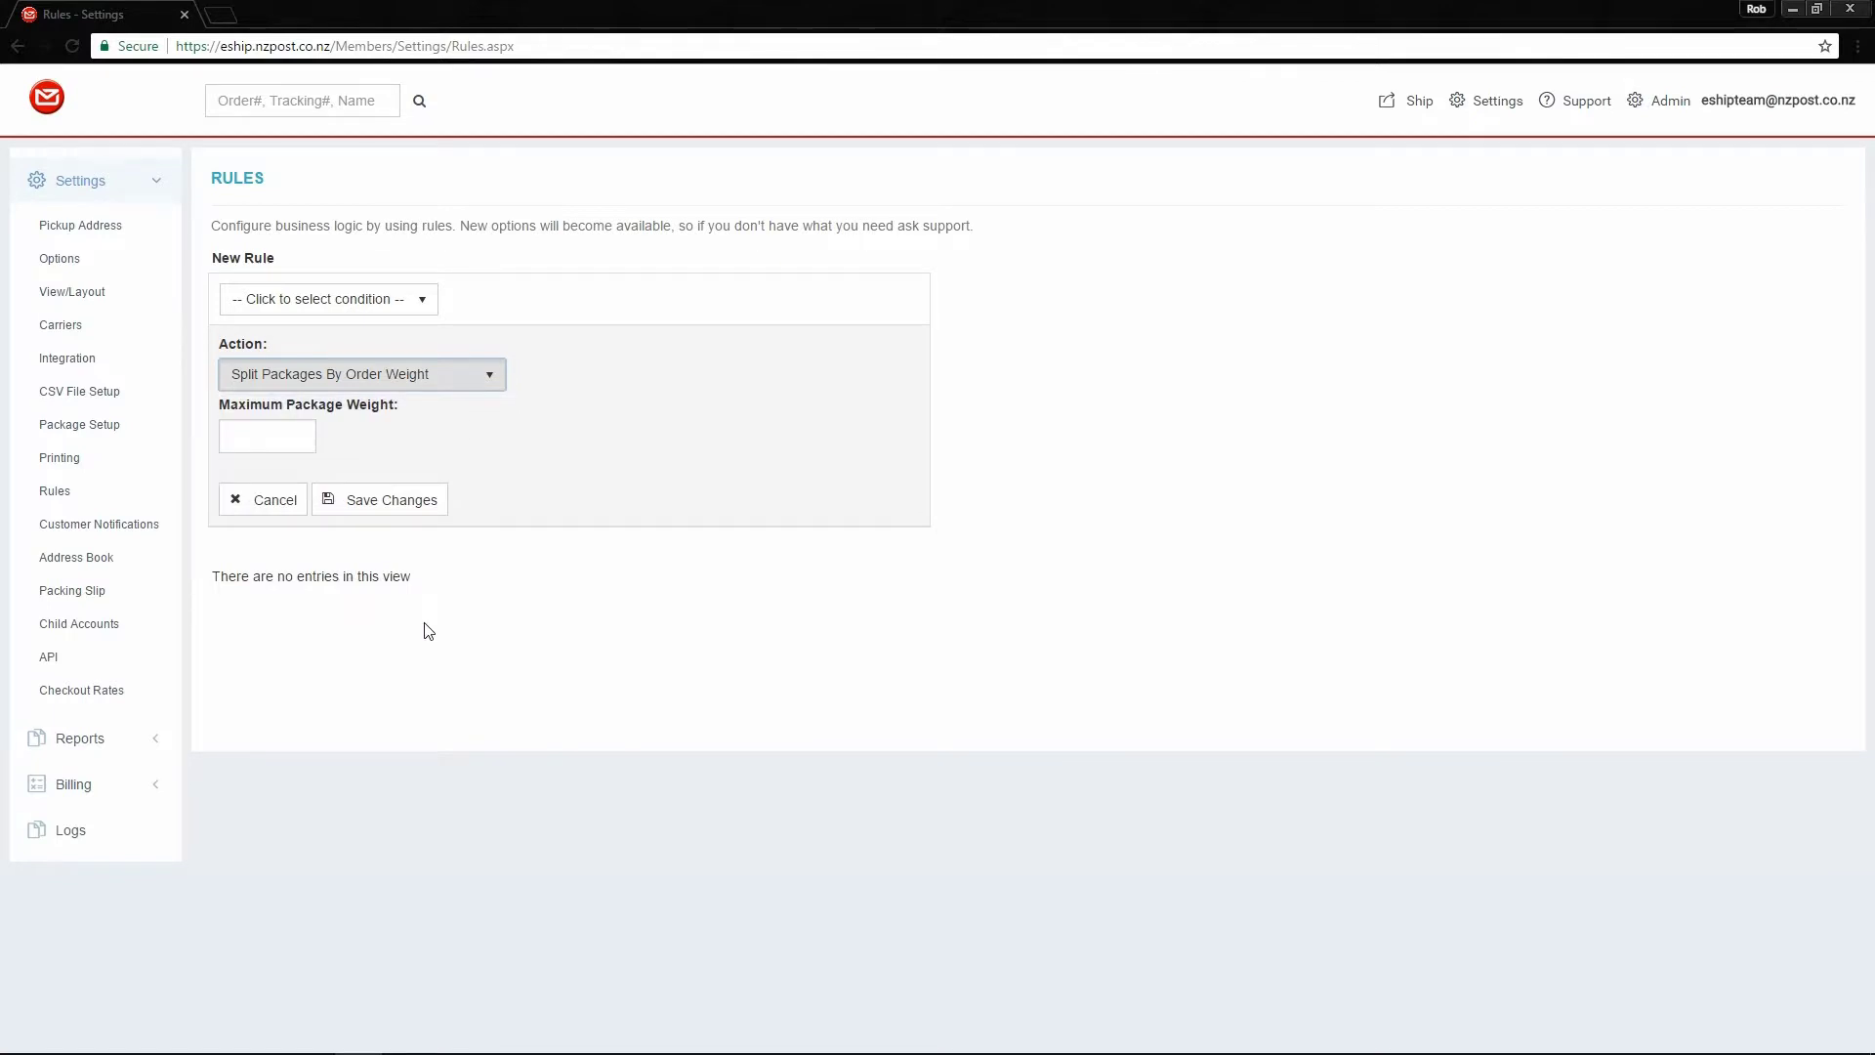
pyautogui.click(289, 433)
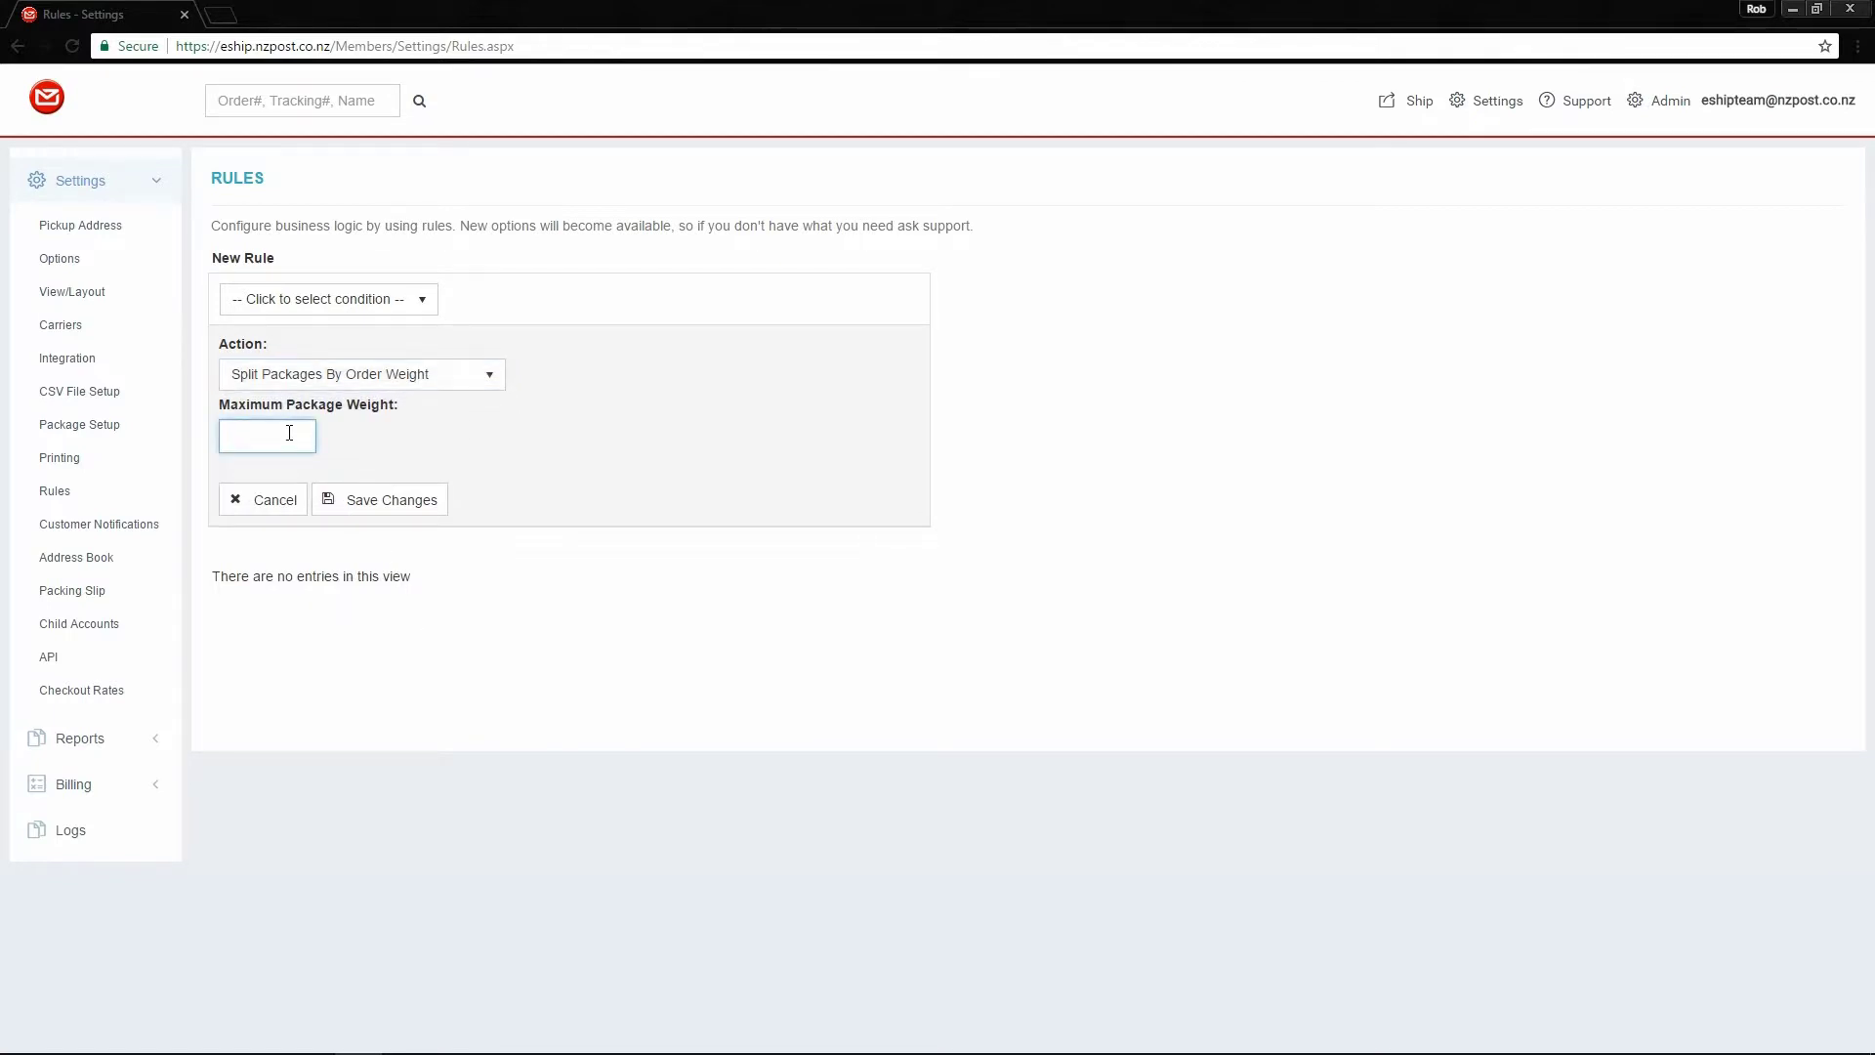
pyautogui.write('10')
pyautogui.click(379, 432)
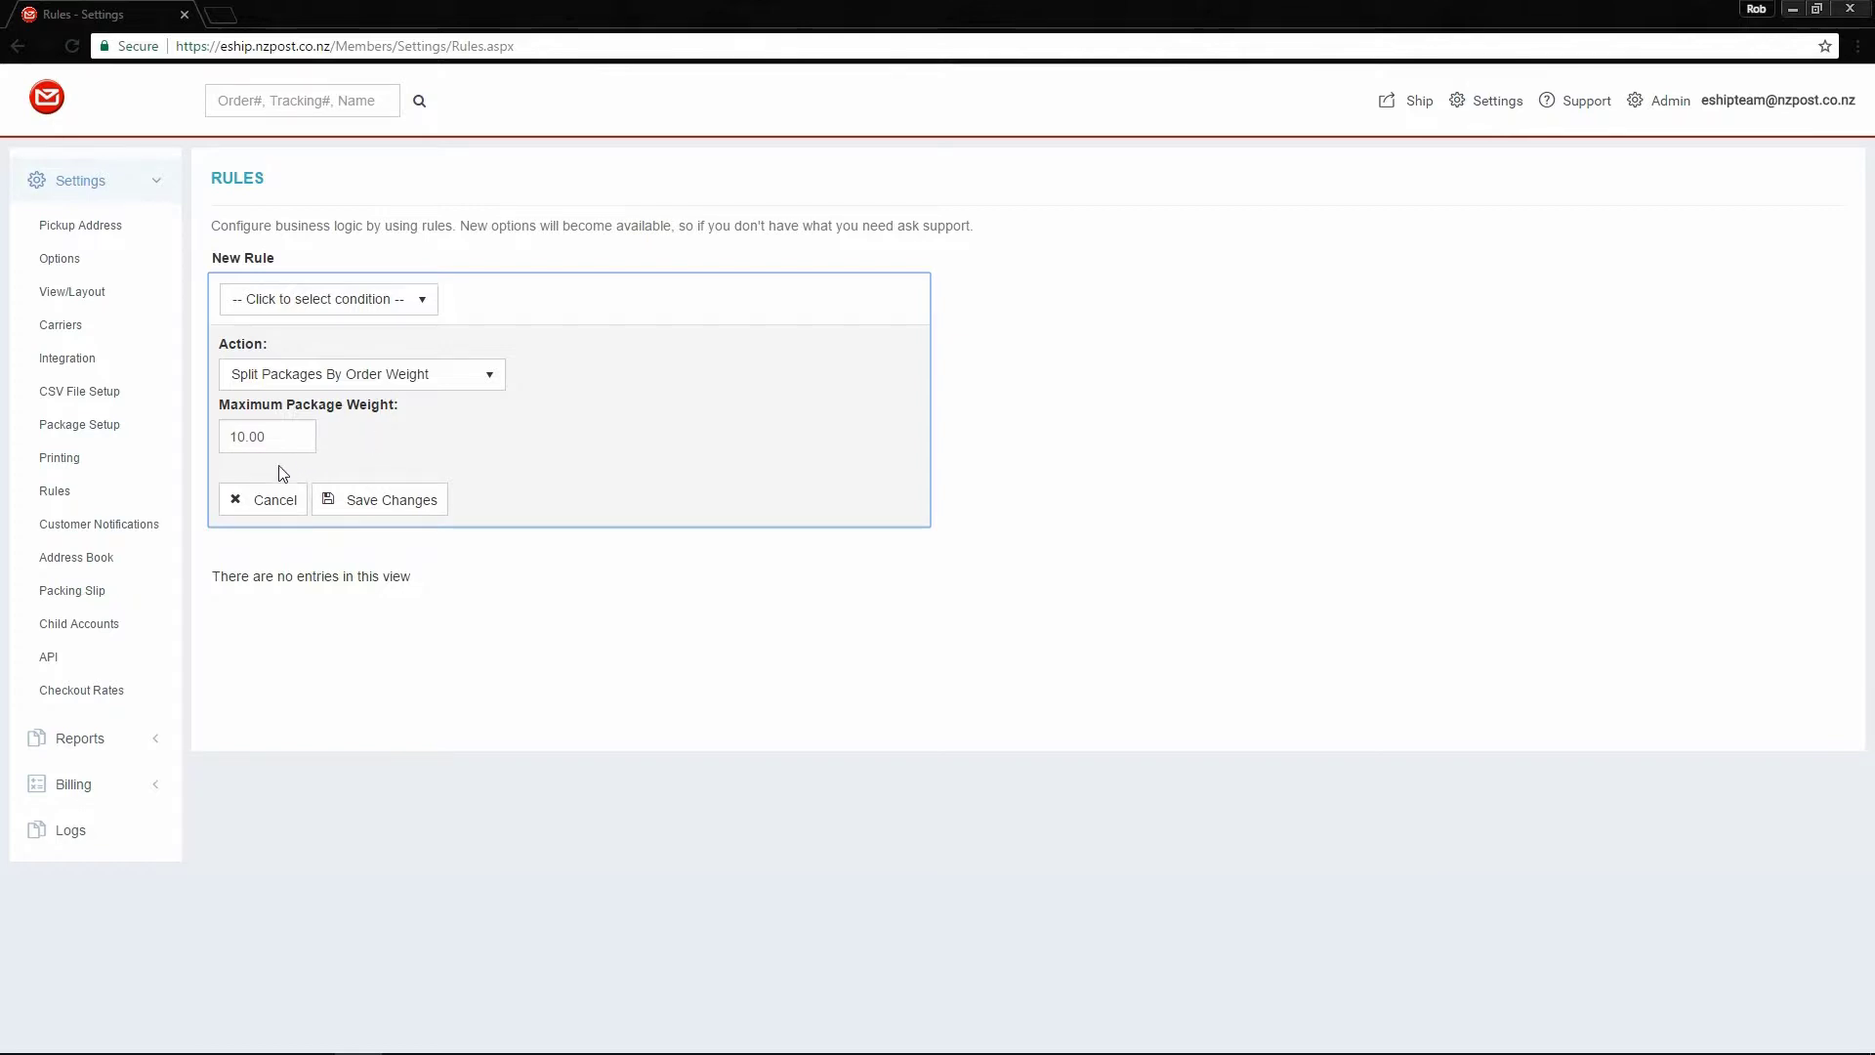
pyautogui.click(276, 499)
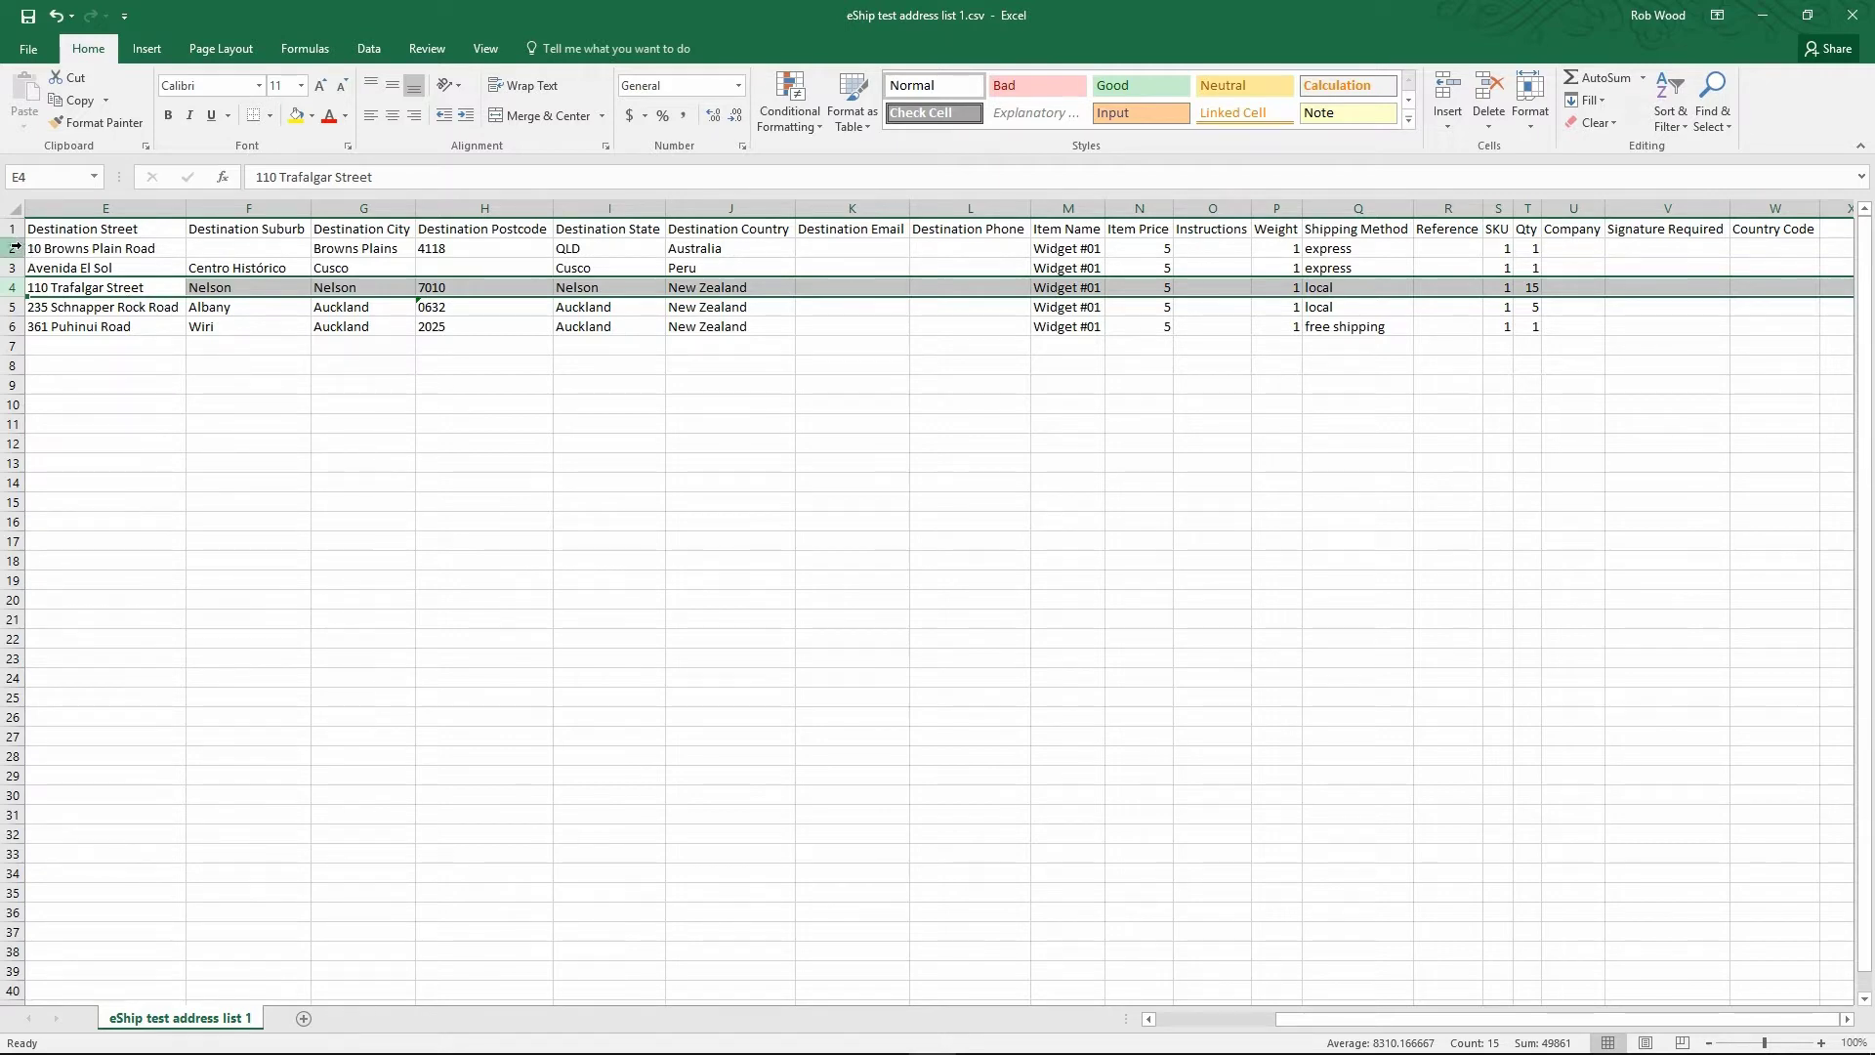
# Highlight the express orders (rows 2–3), rows 4–6 and free shipping in Q6, then return to eShip.
pyautogui.moveTo(7, 247); pyautogui.dragTo(9, 268)
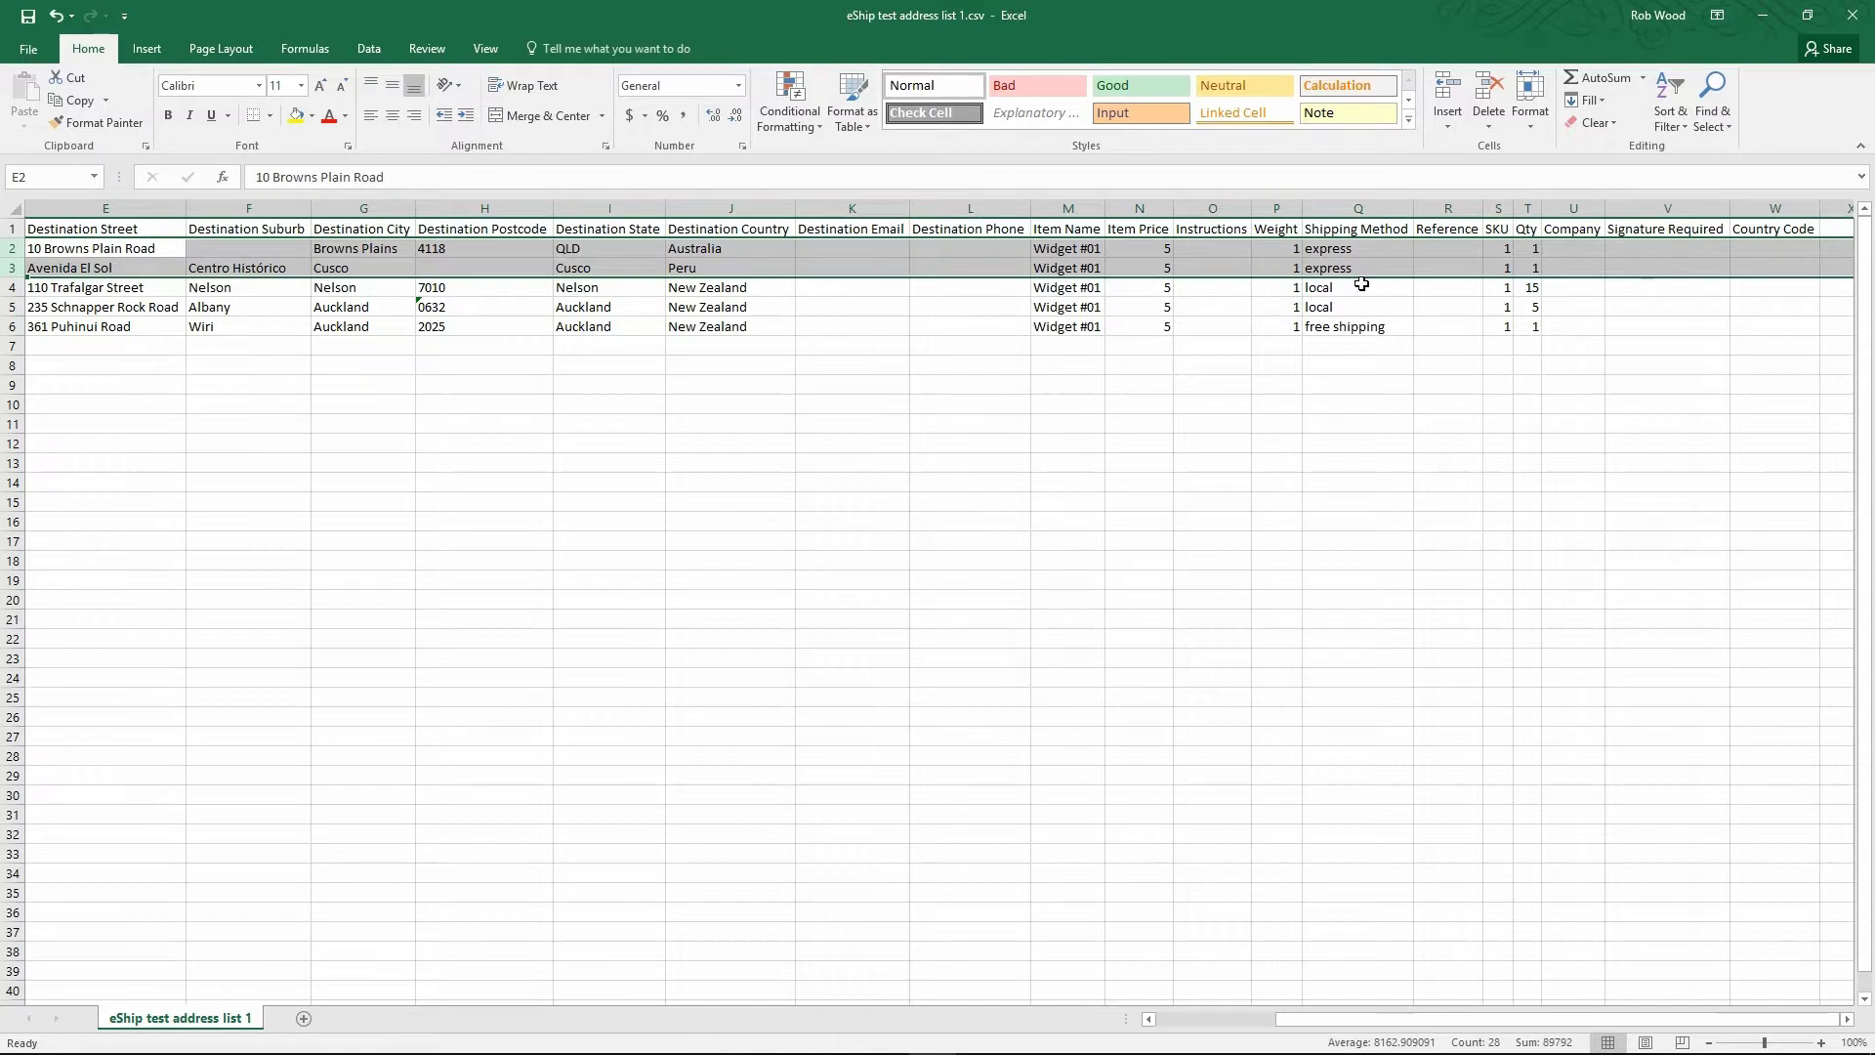
pyautogui.click(13, 287)
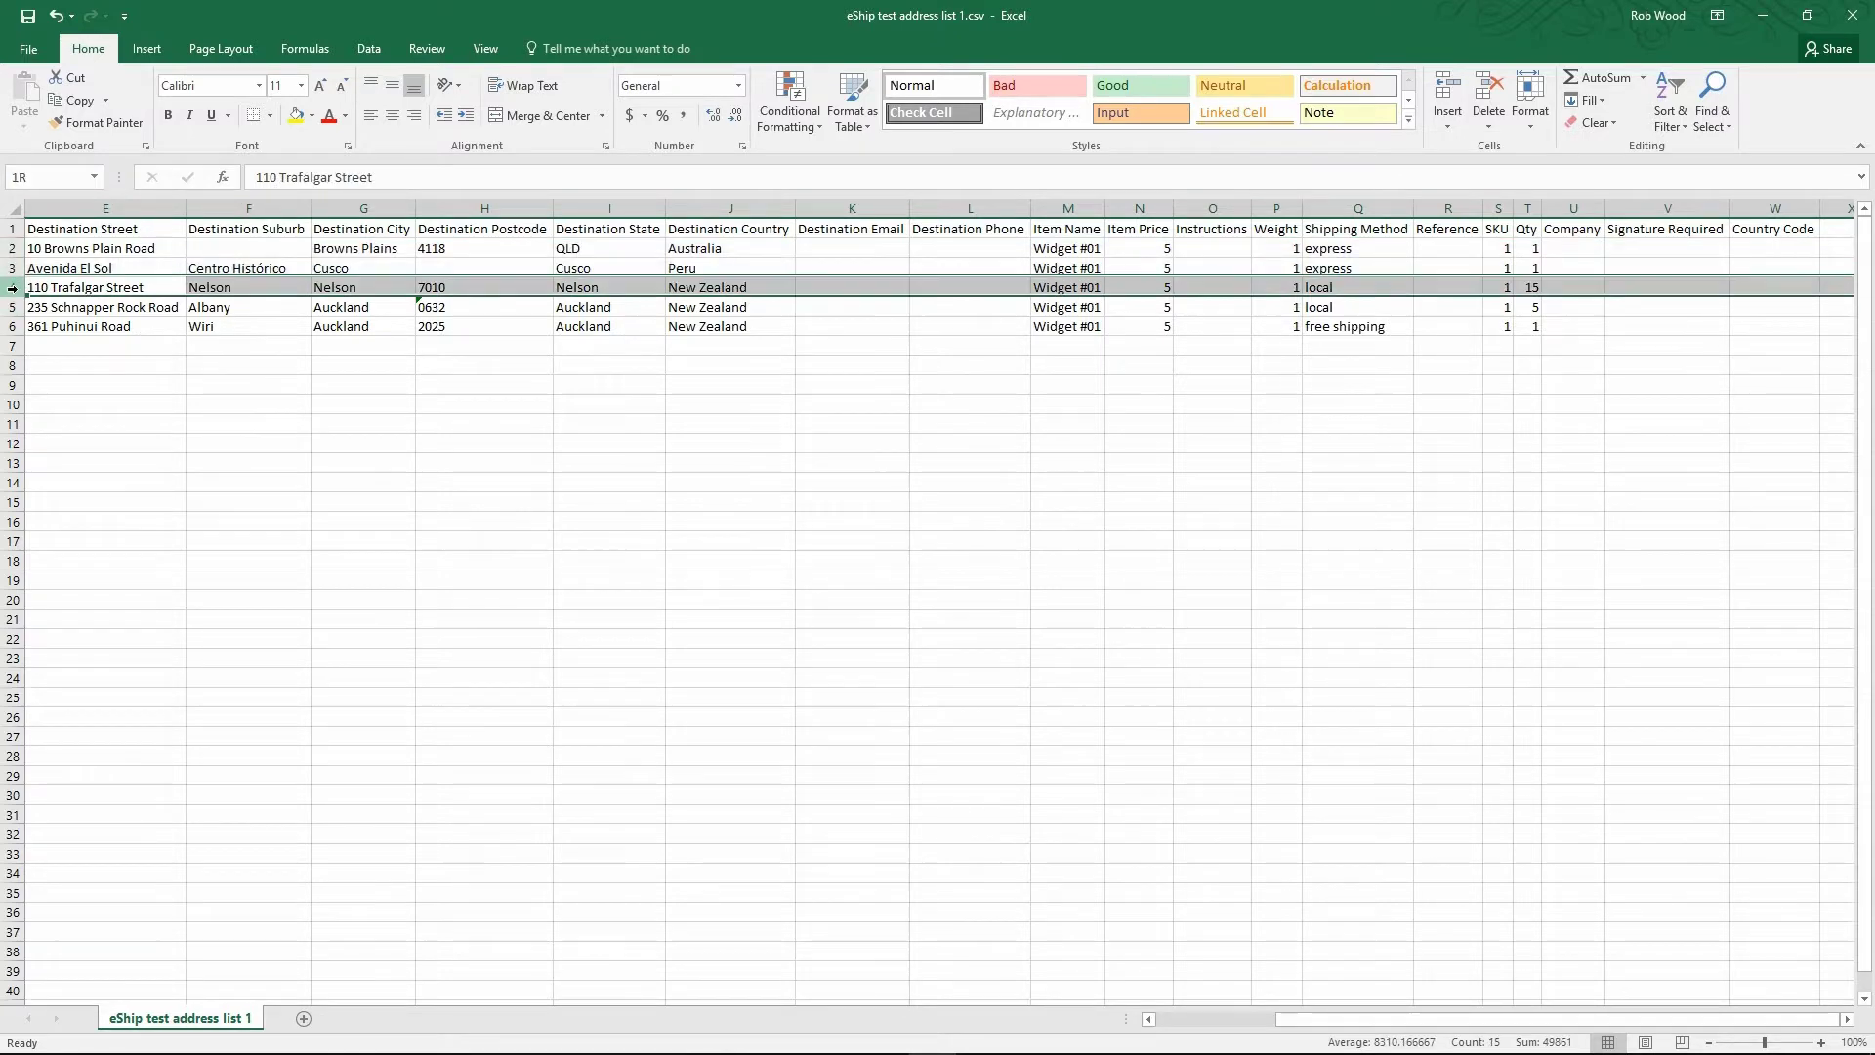
pyautogui.keyDown('shift'); pyautogui.click(12, 326); pyautogui.keyUp('shift')
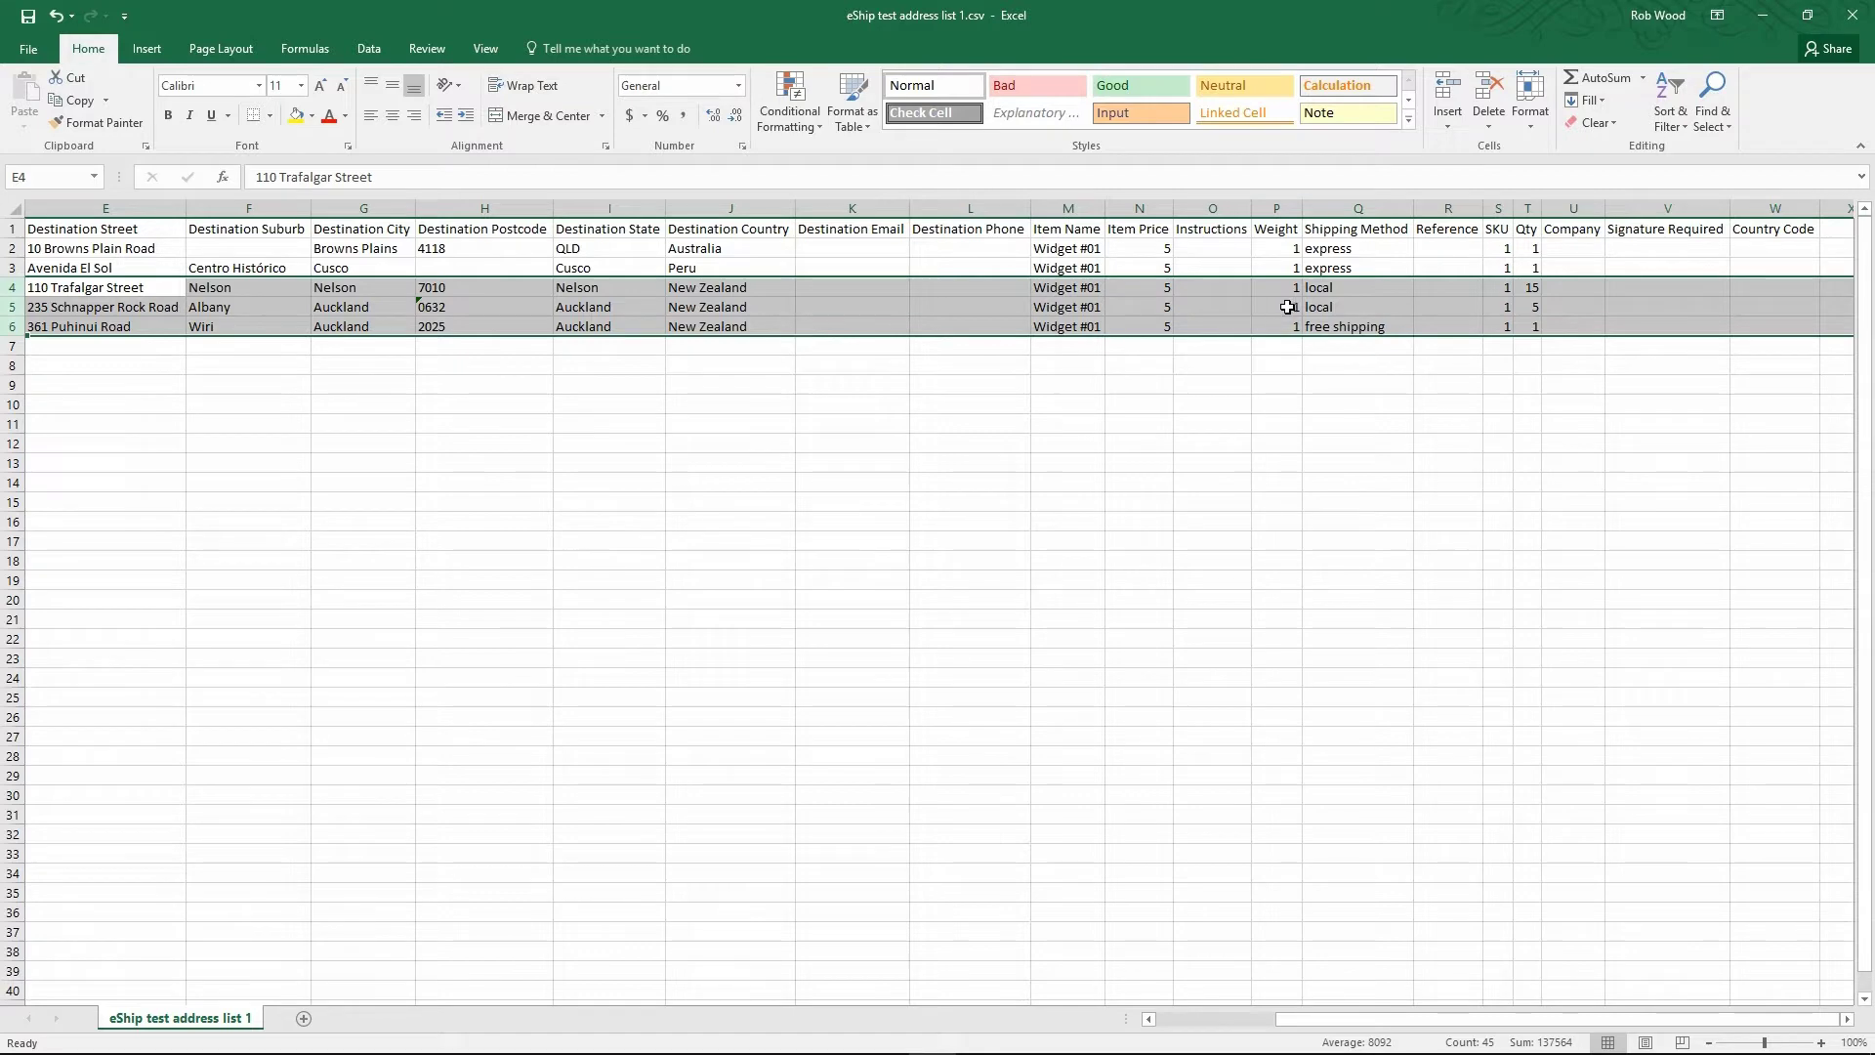
pyautogui.click(1345, 324)
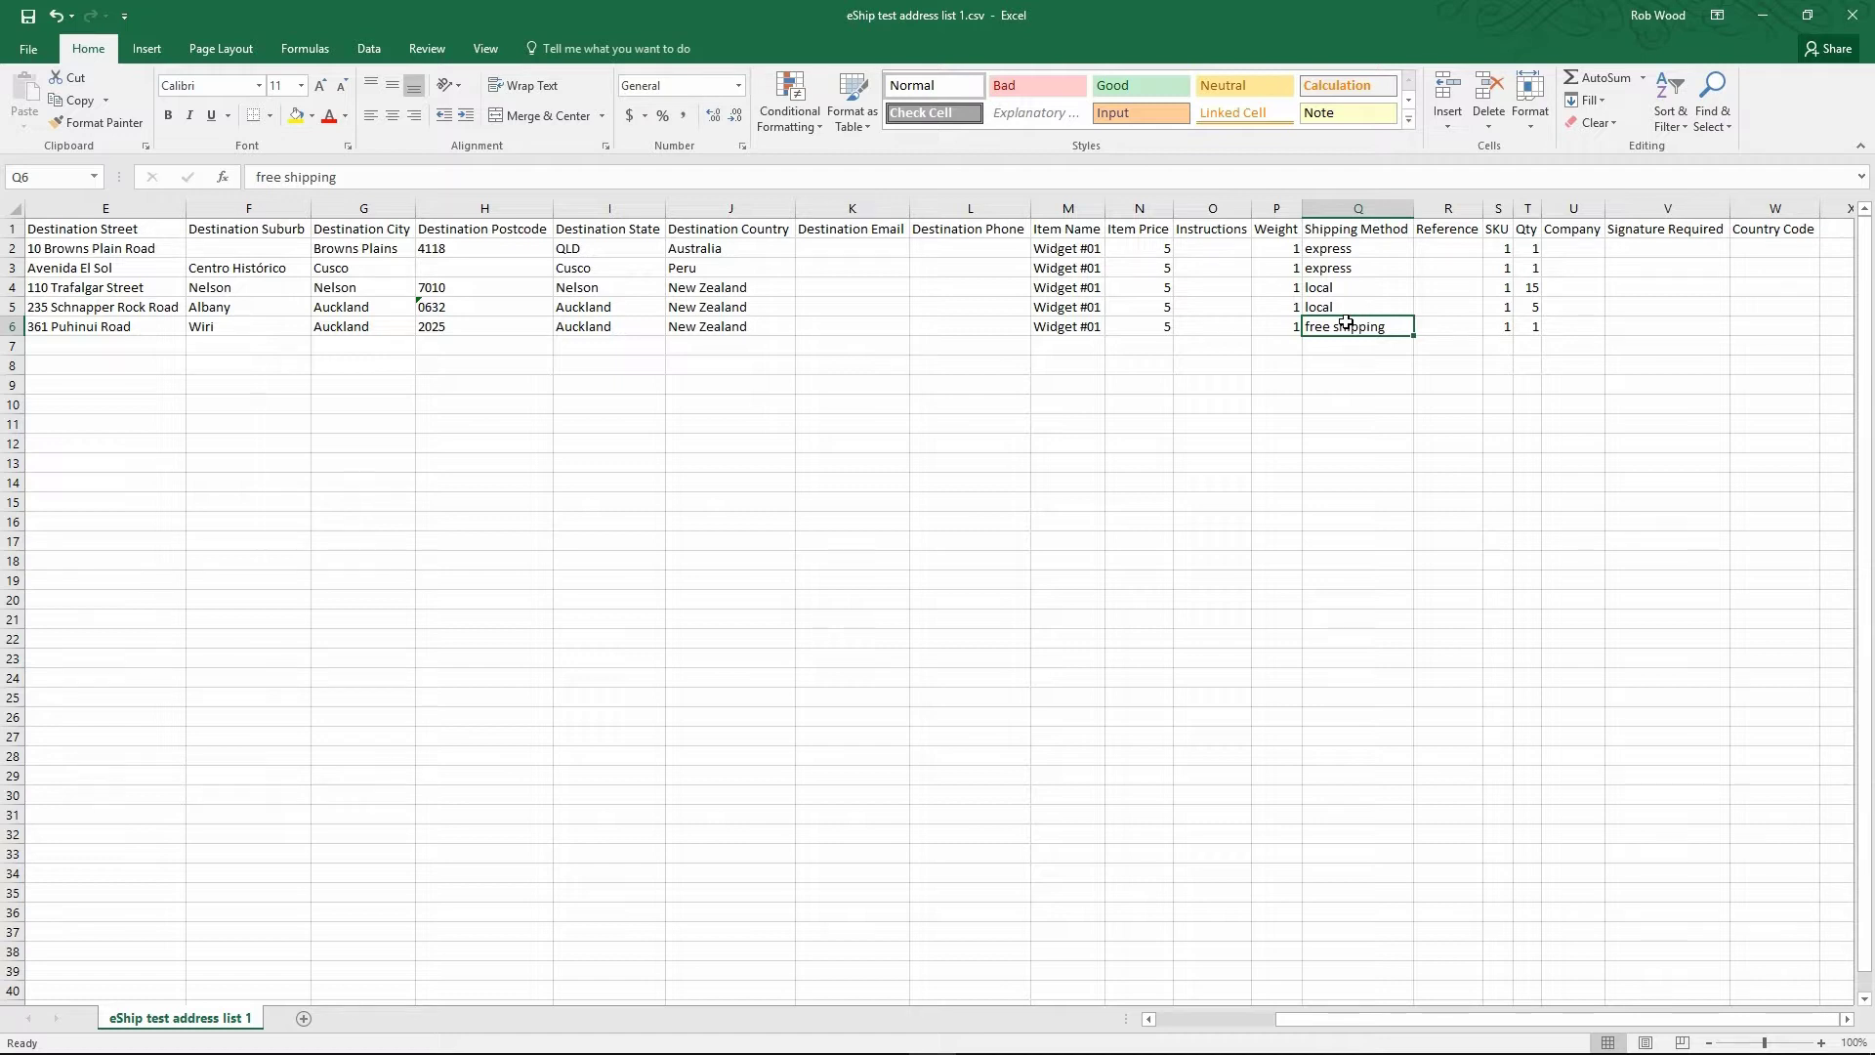
pyautogui.click(6, 286)
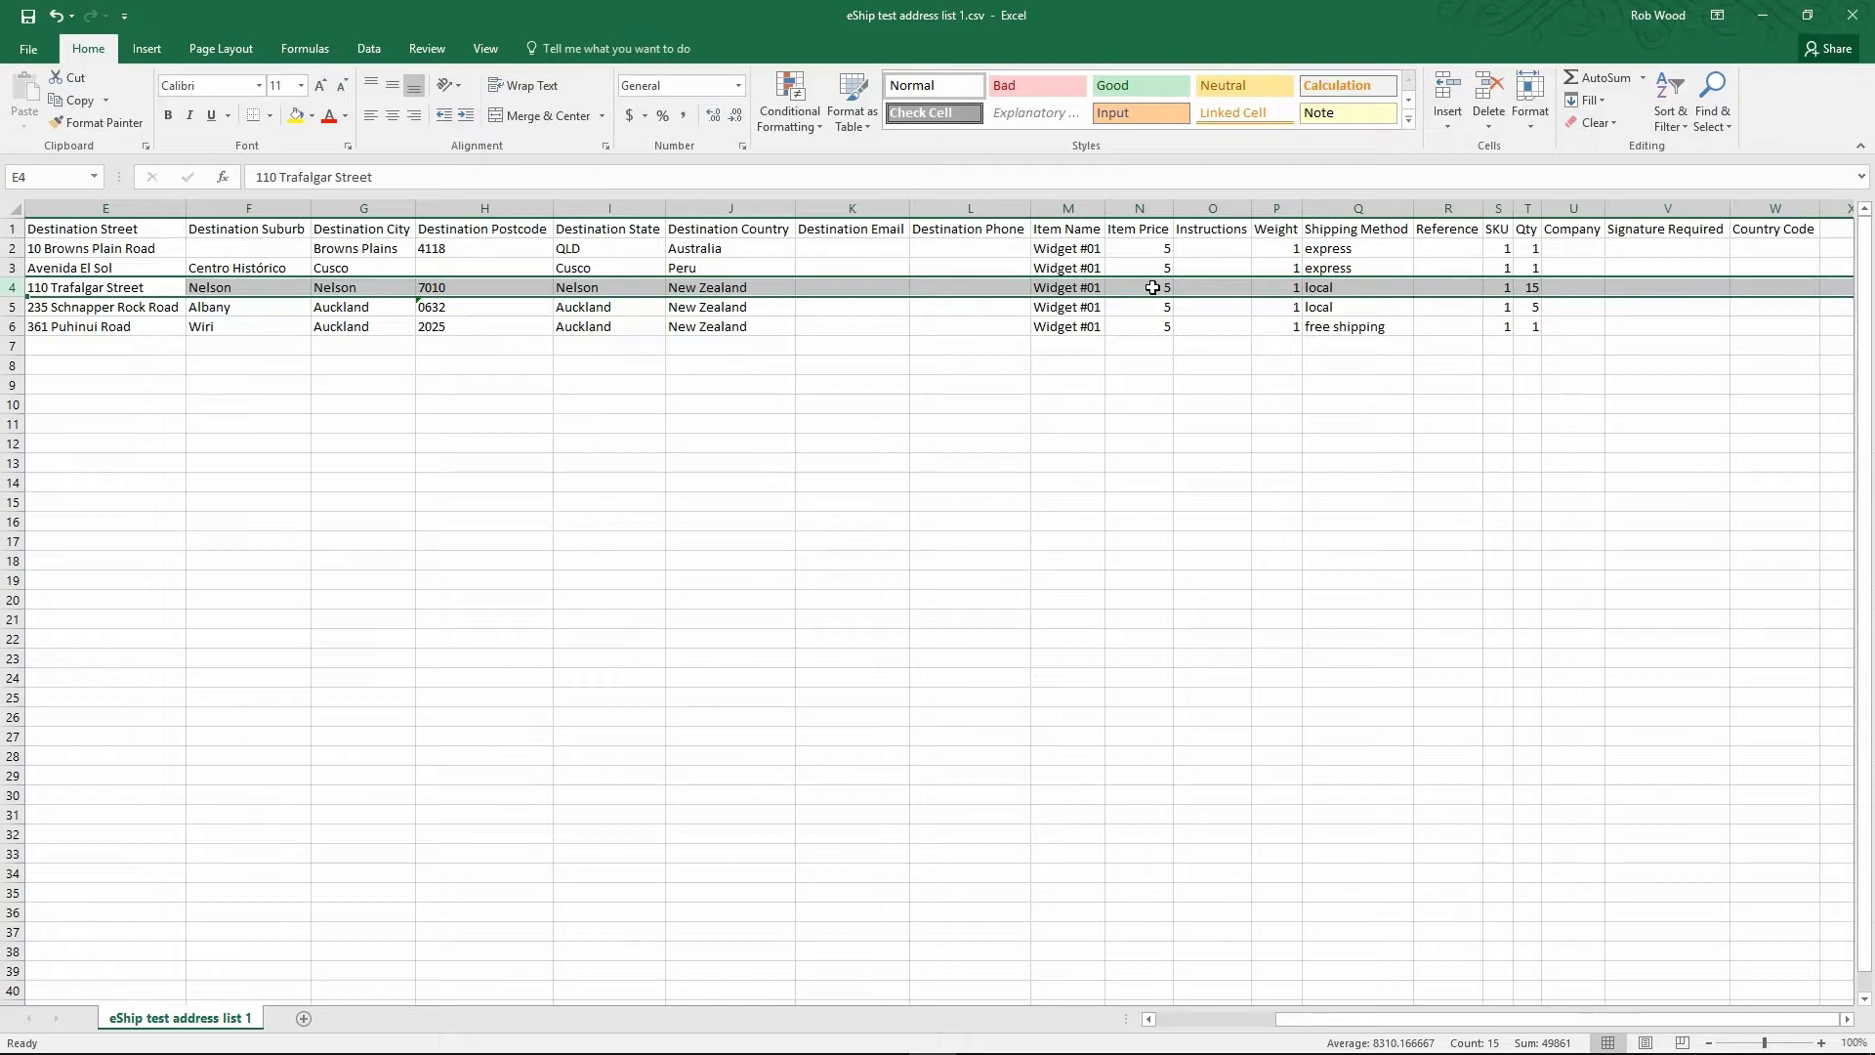
pyautogui.hotkey('alt', 'Tab')
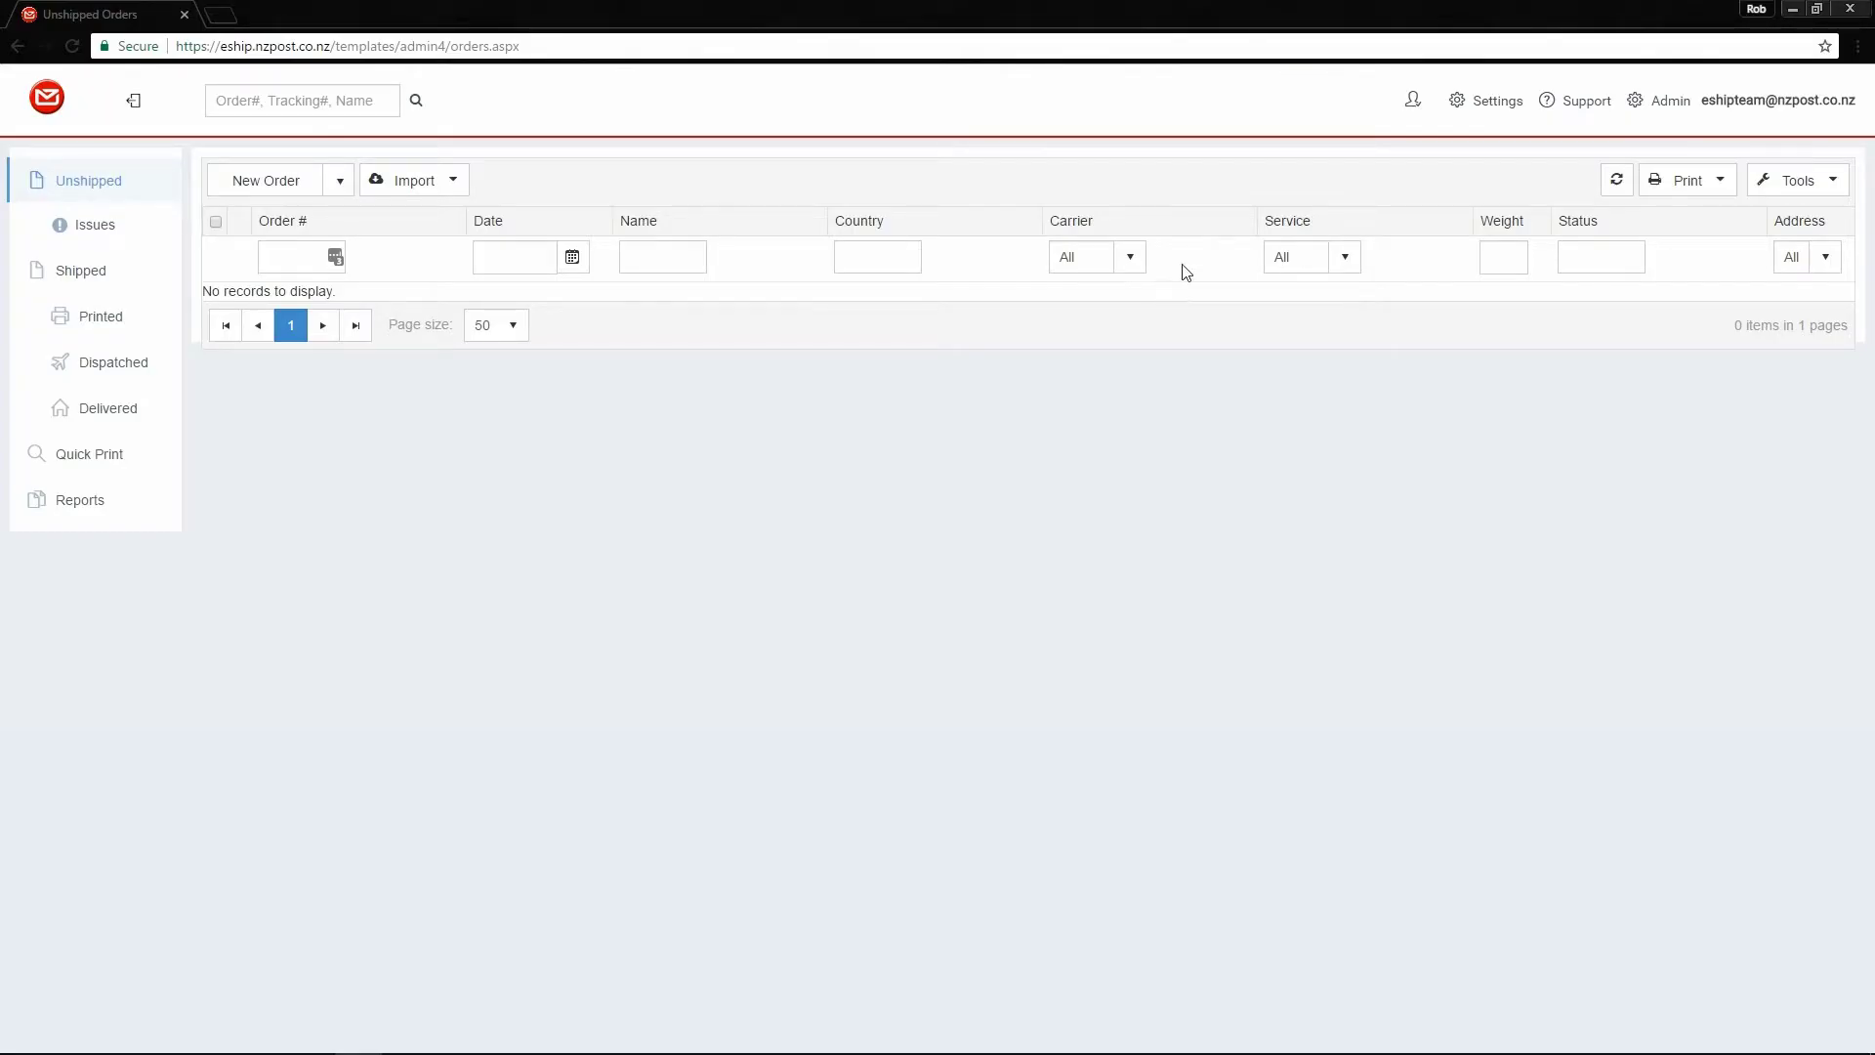
# Open eShip Settings and go to the Rules settings page.
pyautogui.click(1462, 114)
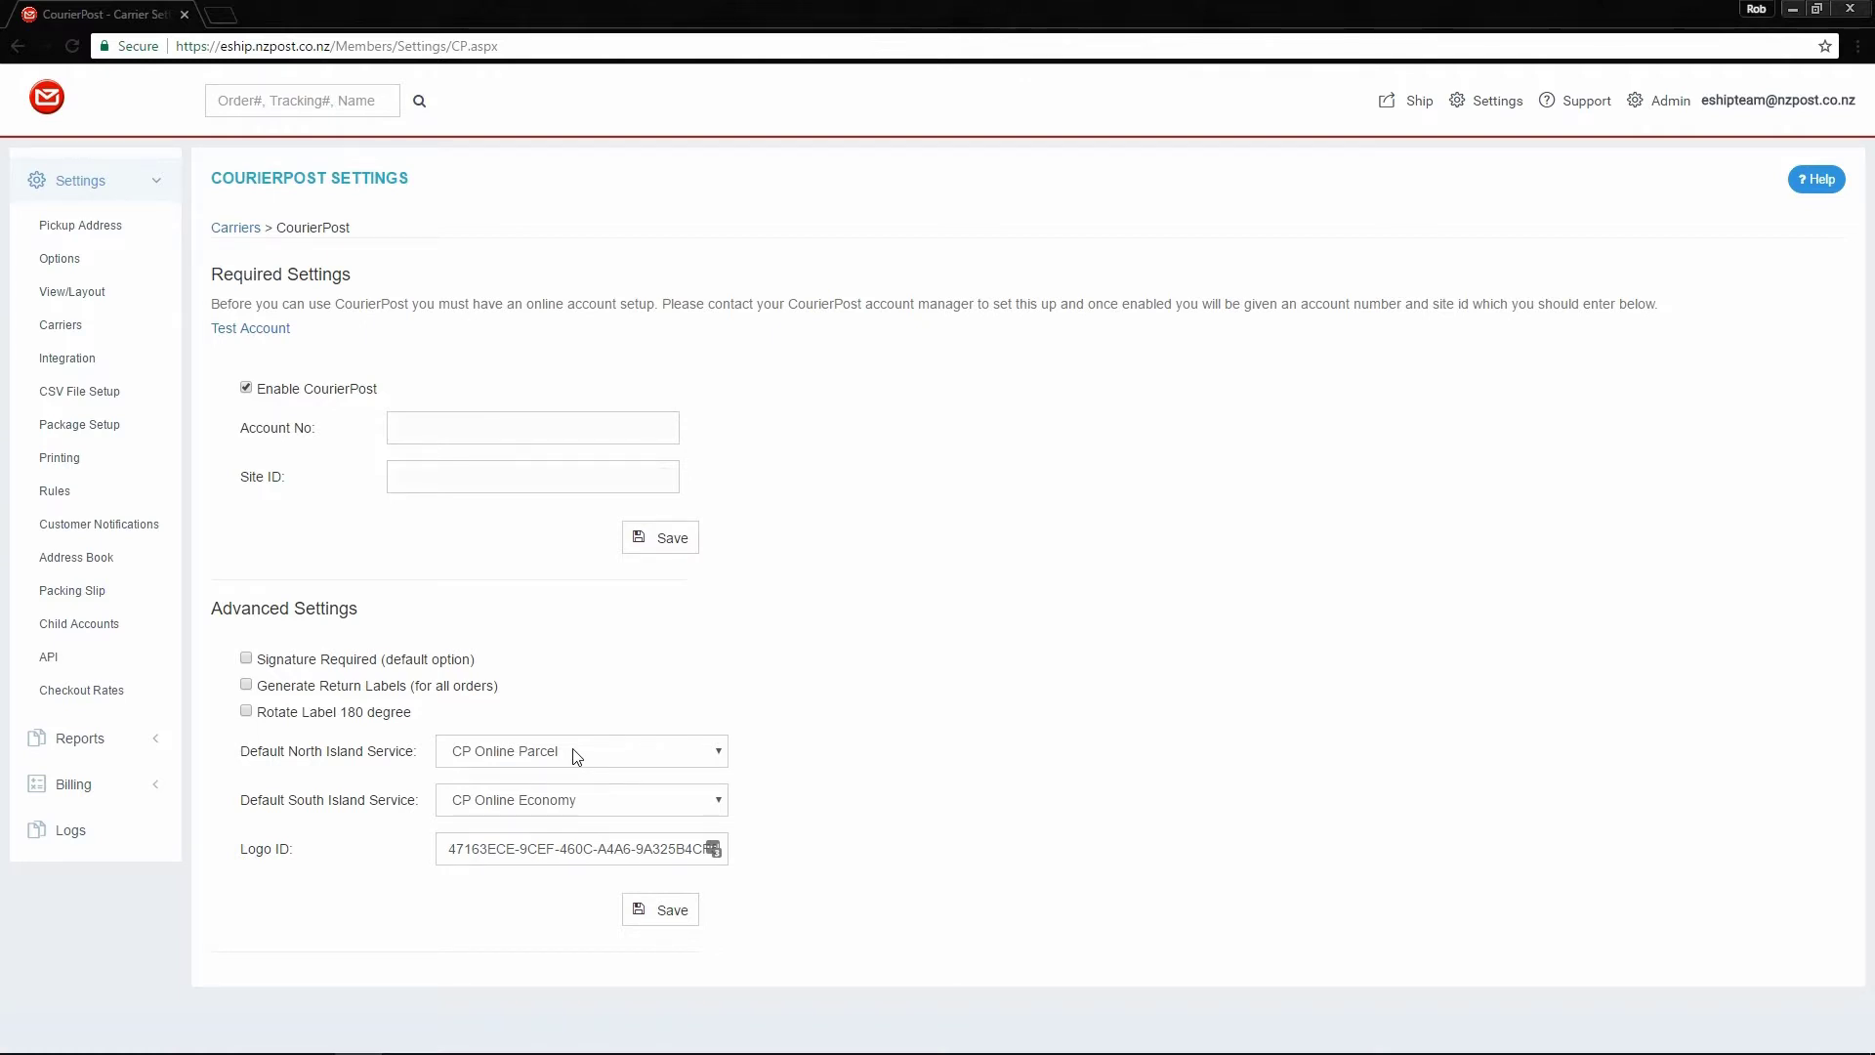
pyautogui.click(61, 494)
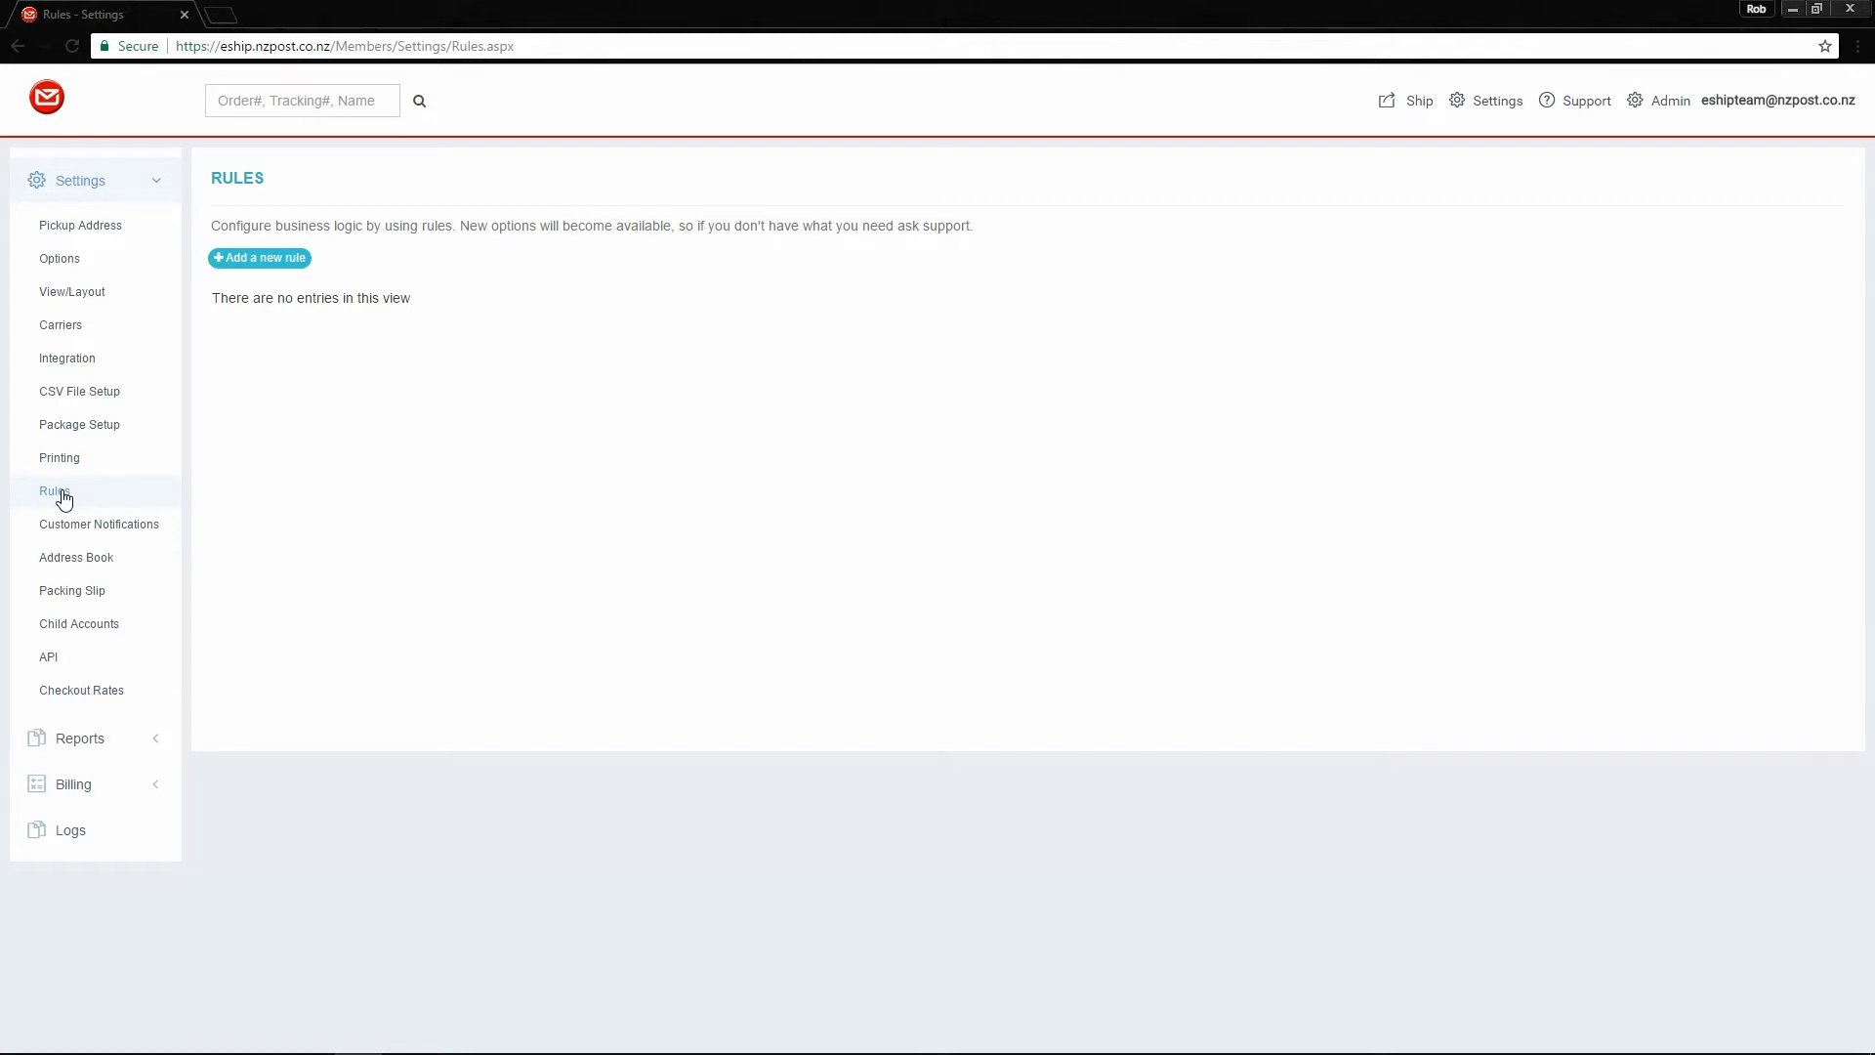
# Start a new rule whose condition is Shipping Method contains 'express'.
pyautogui.click(242, 259)
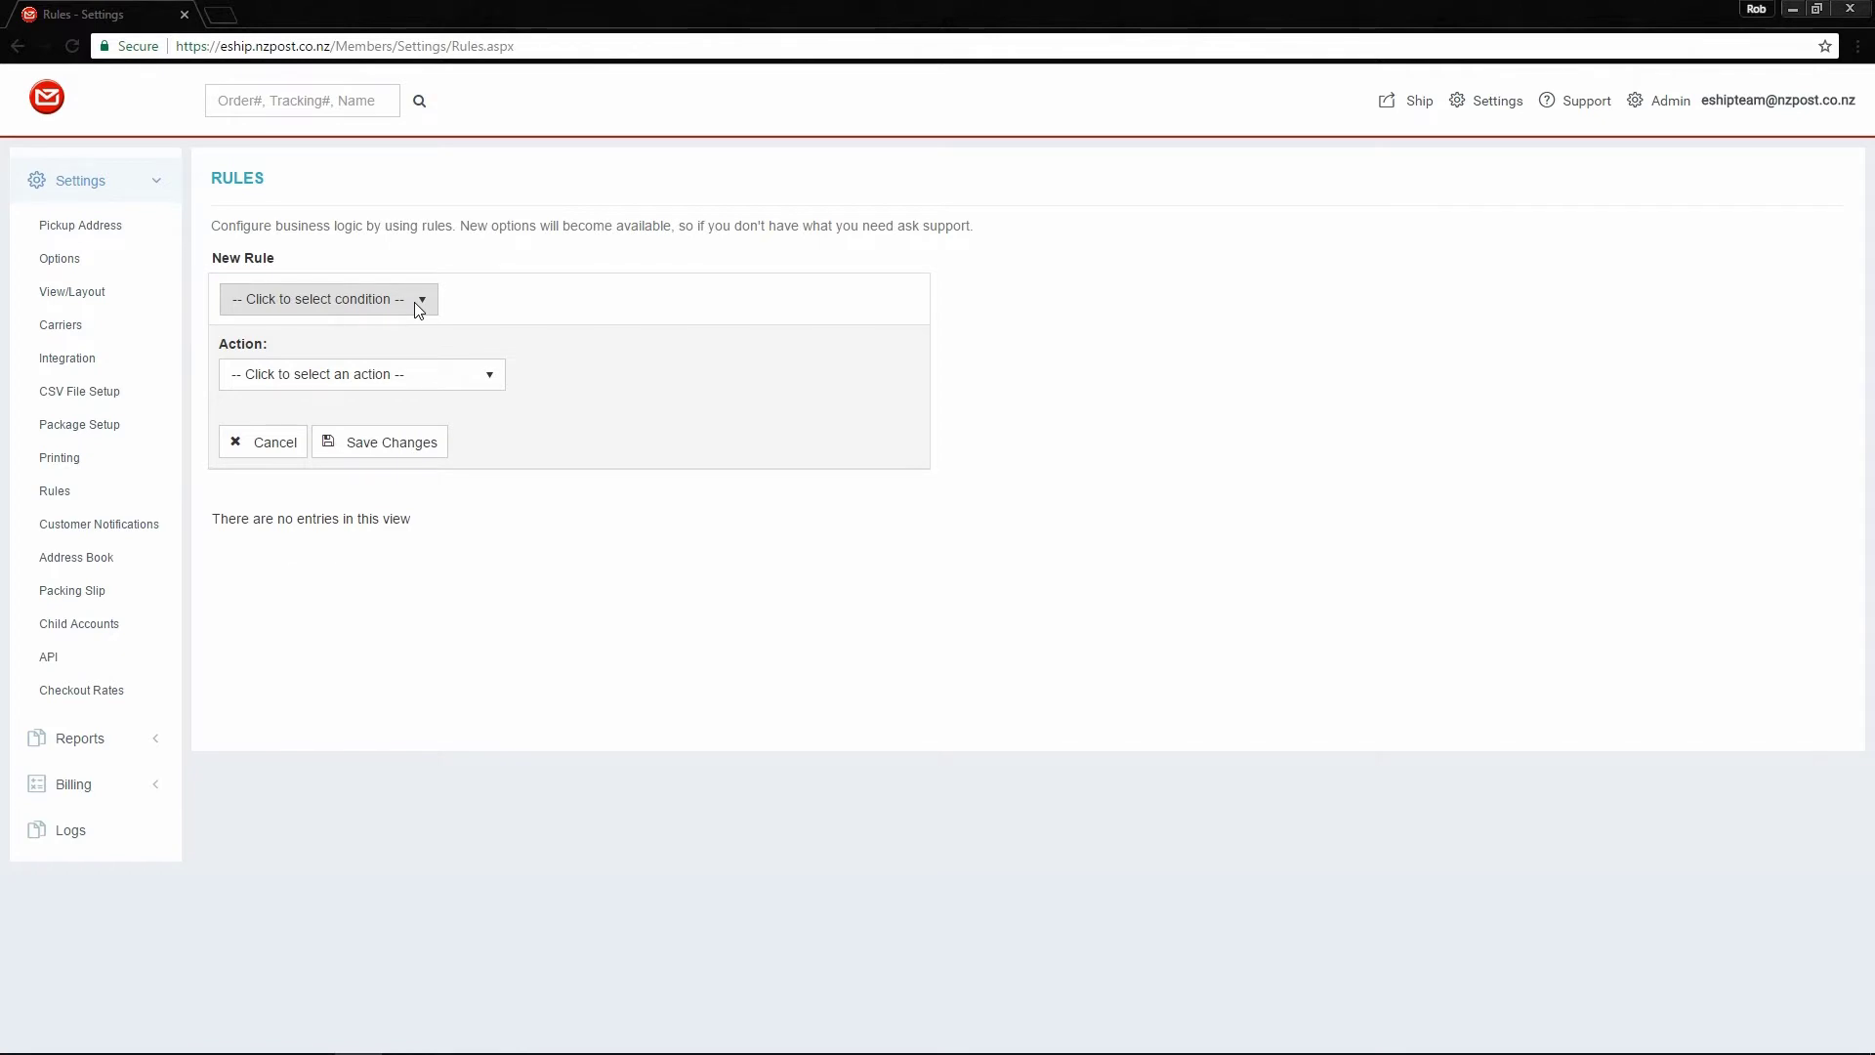
pyautogui.click(418, 309)
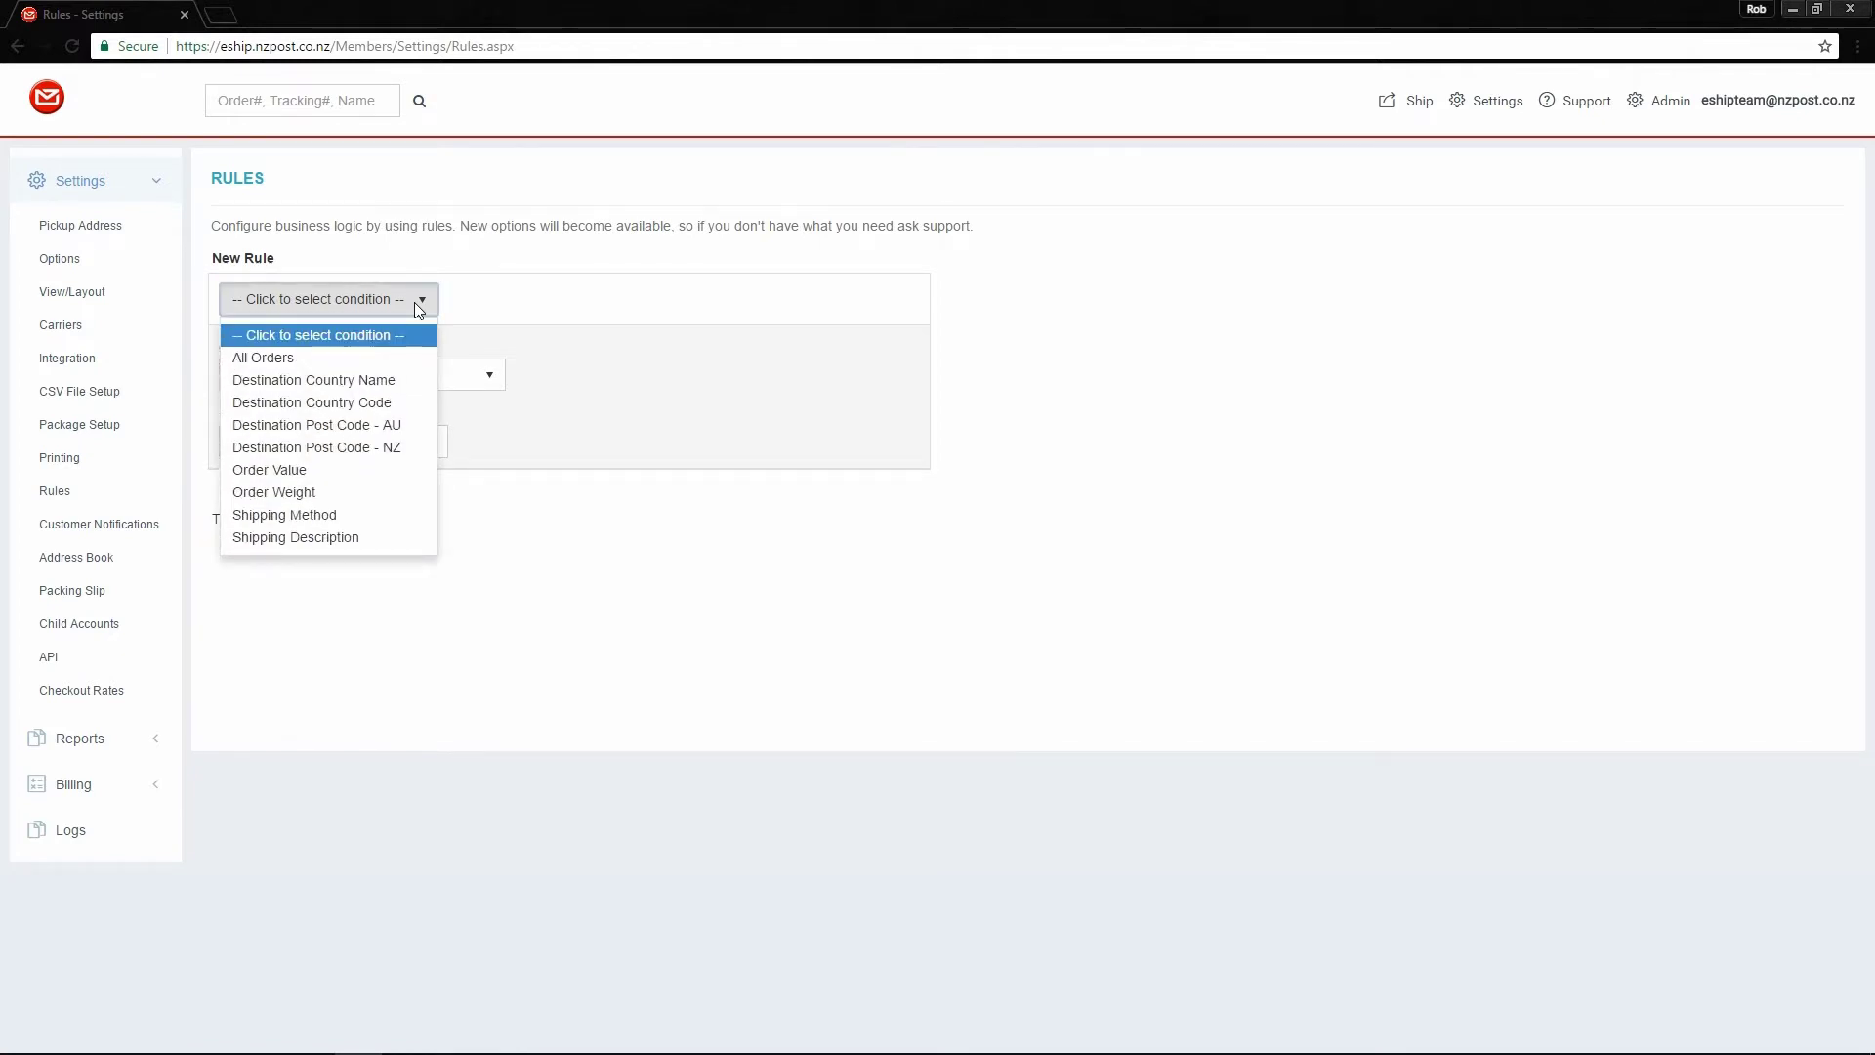
pyautogui.click(386, 514)
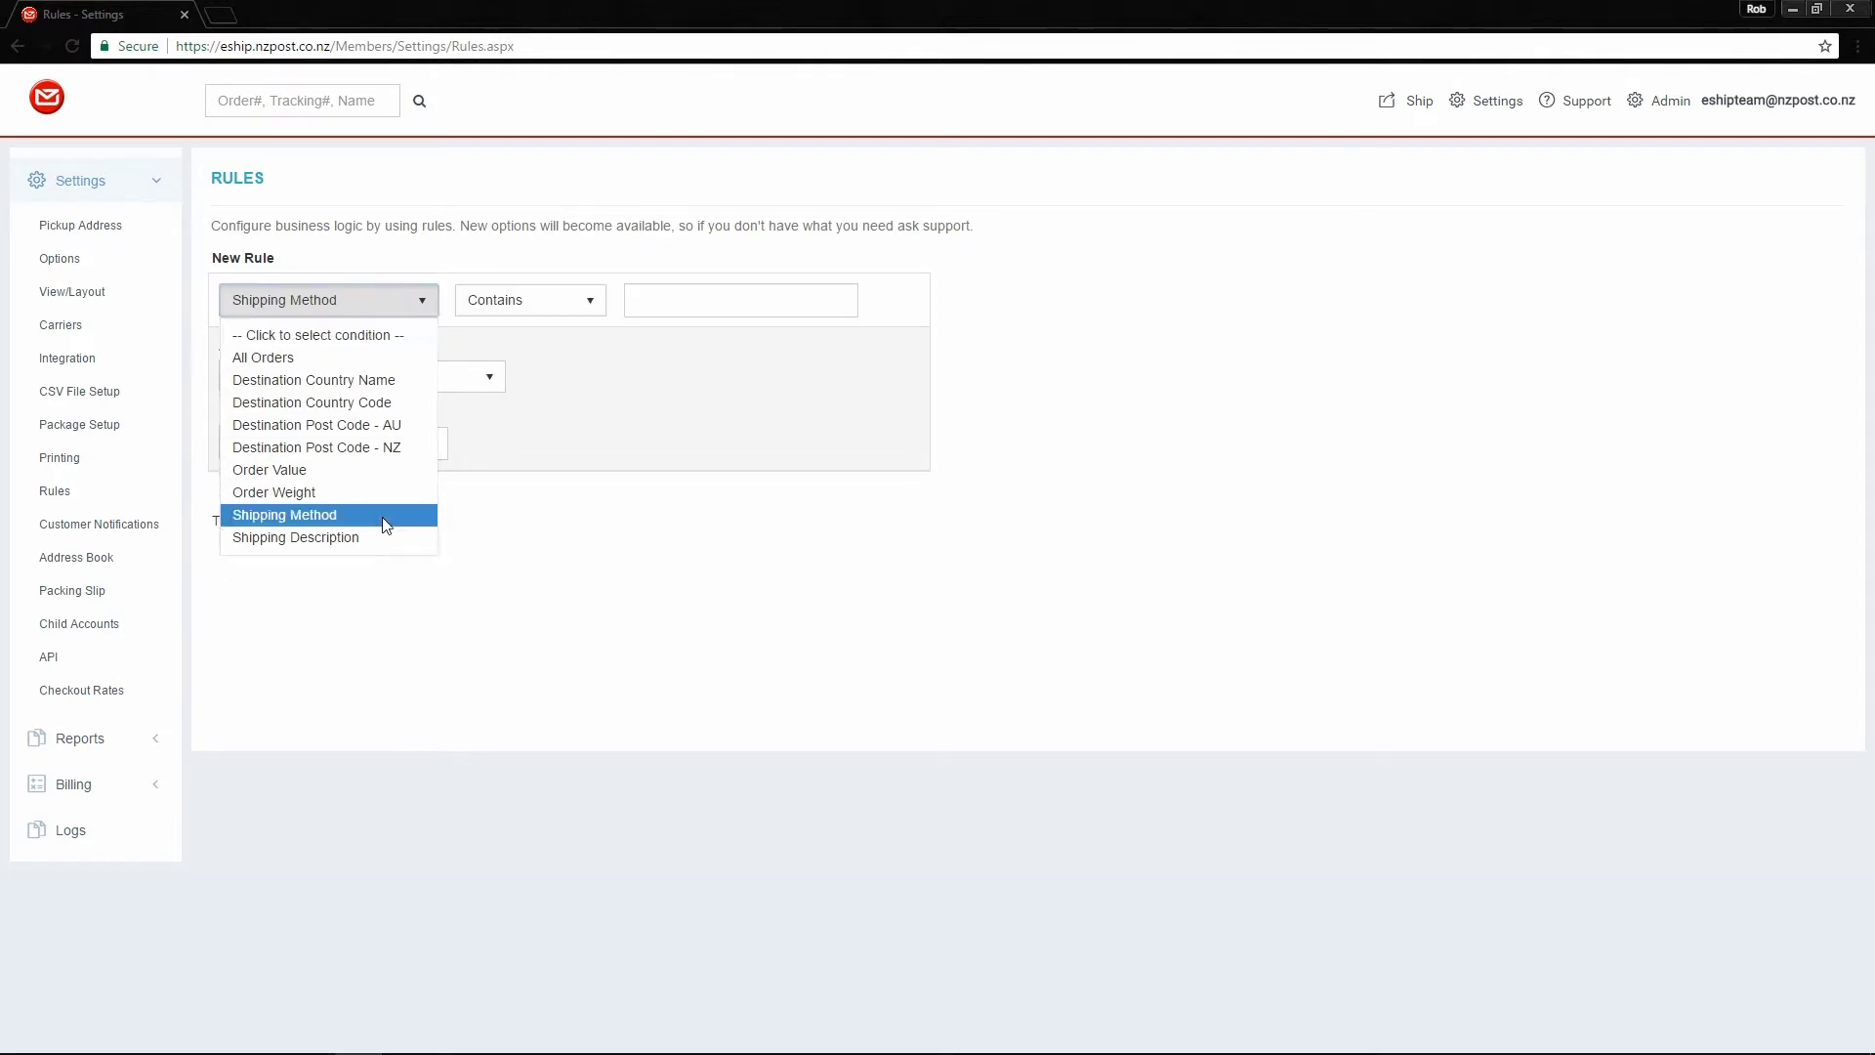
pyautogui.click(663, 301)
pyautogui.write('express')
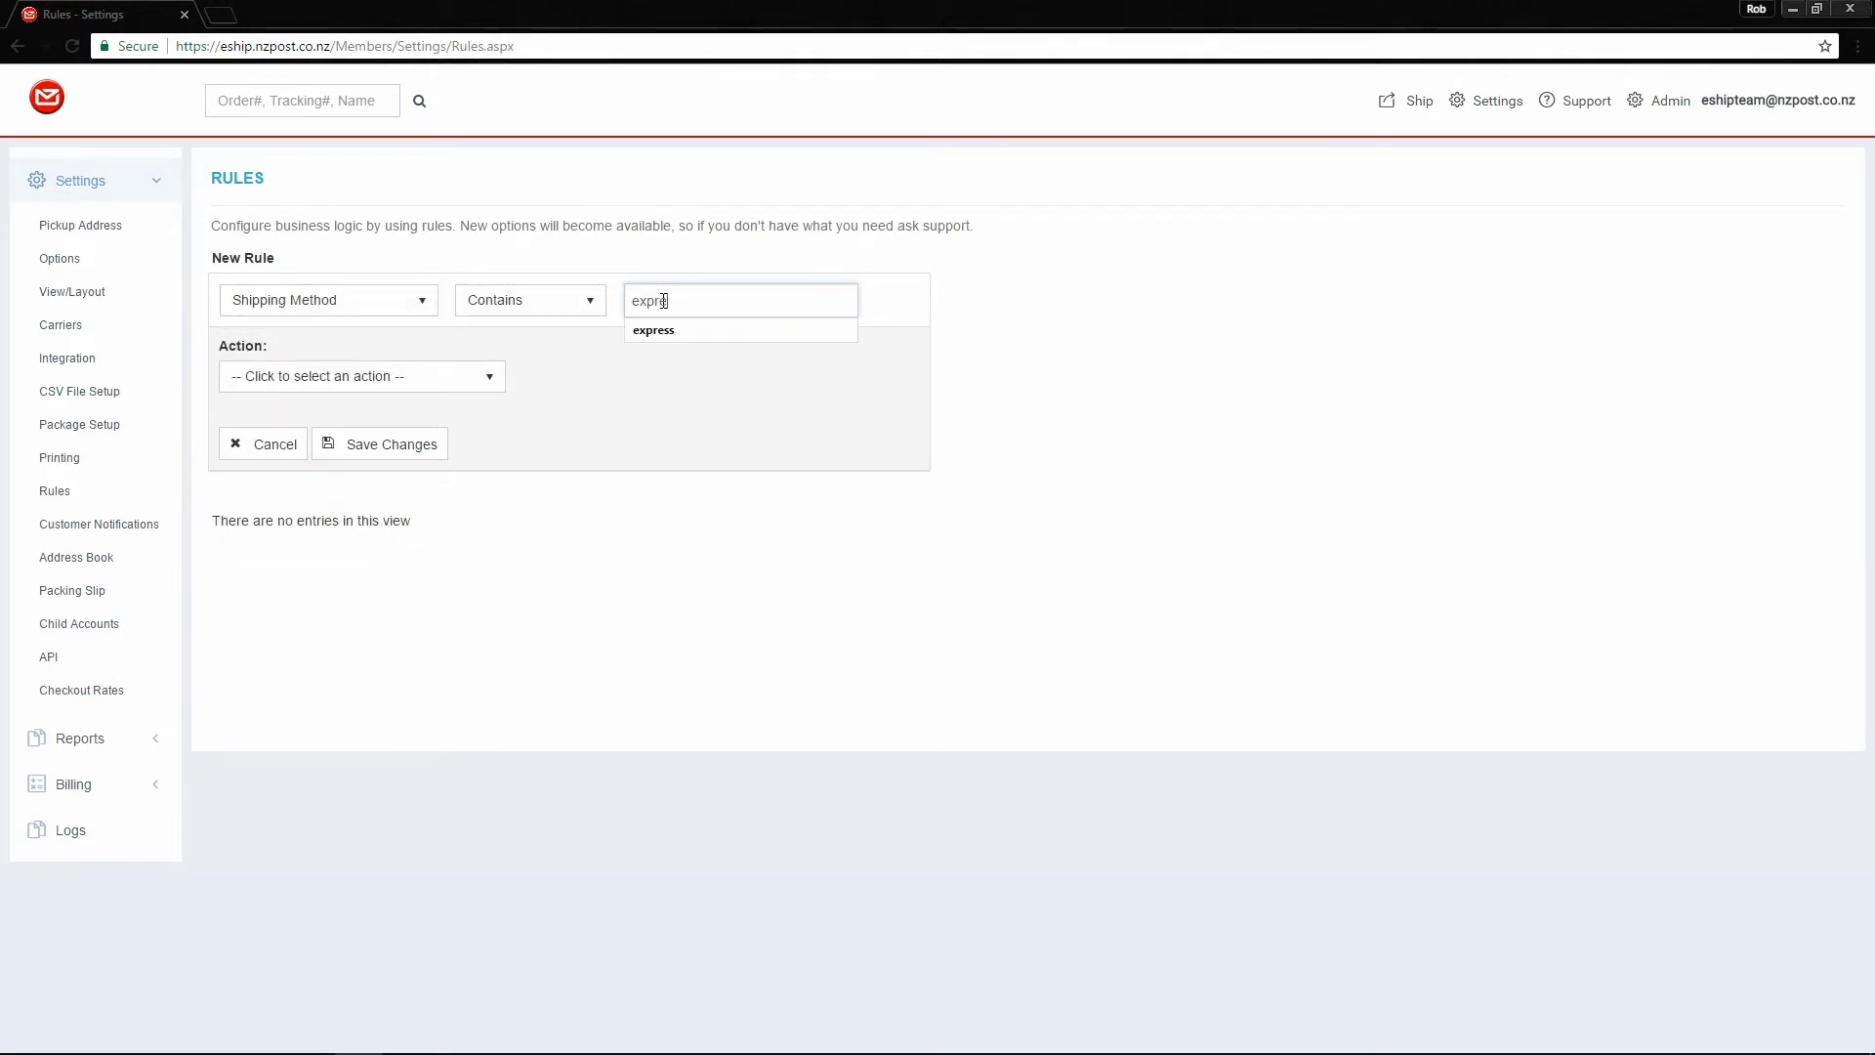
pyautogui.click(670, 331)
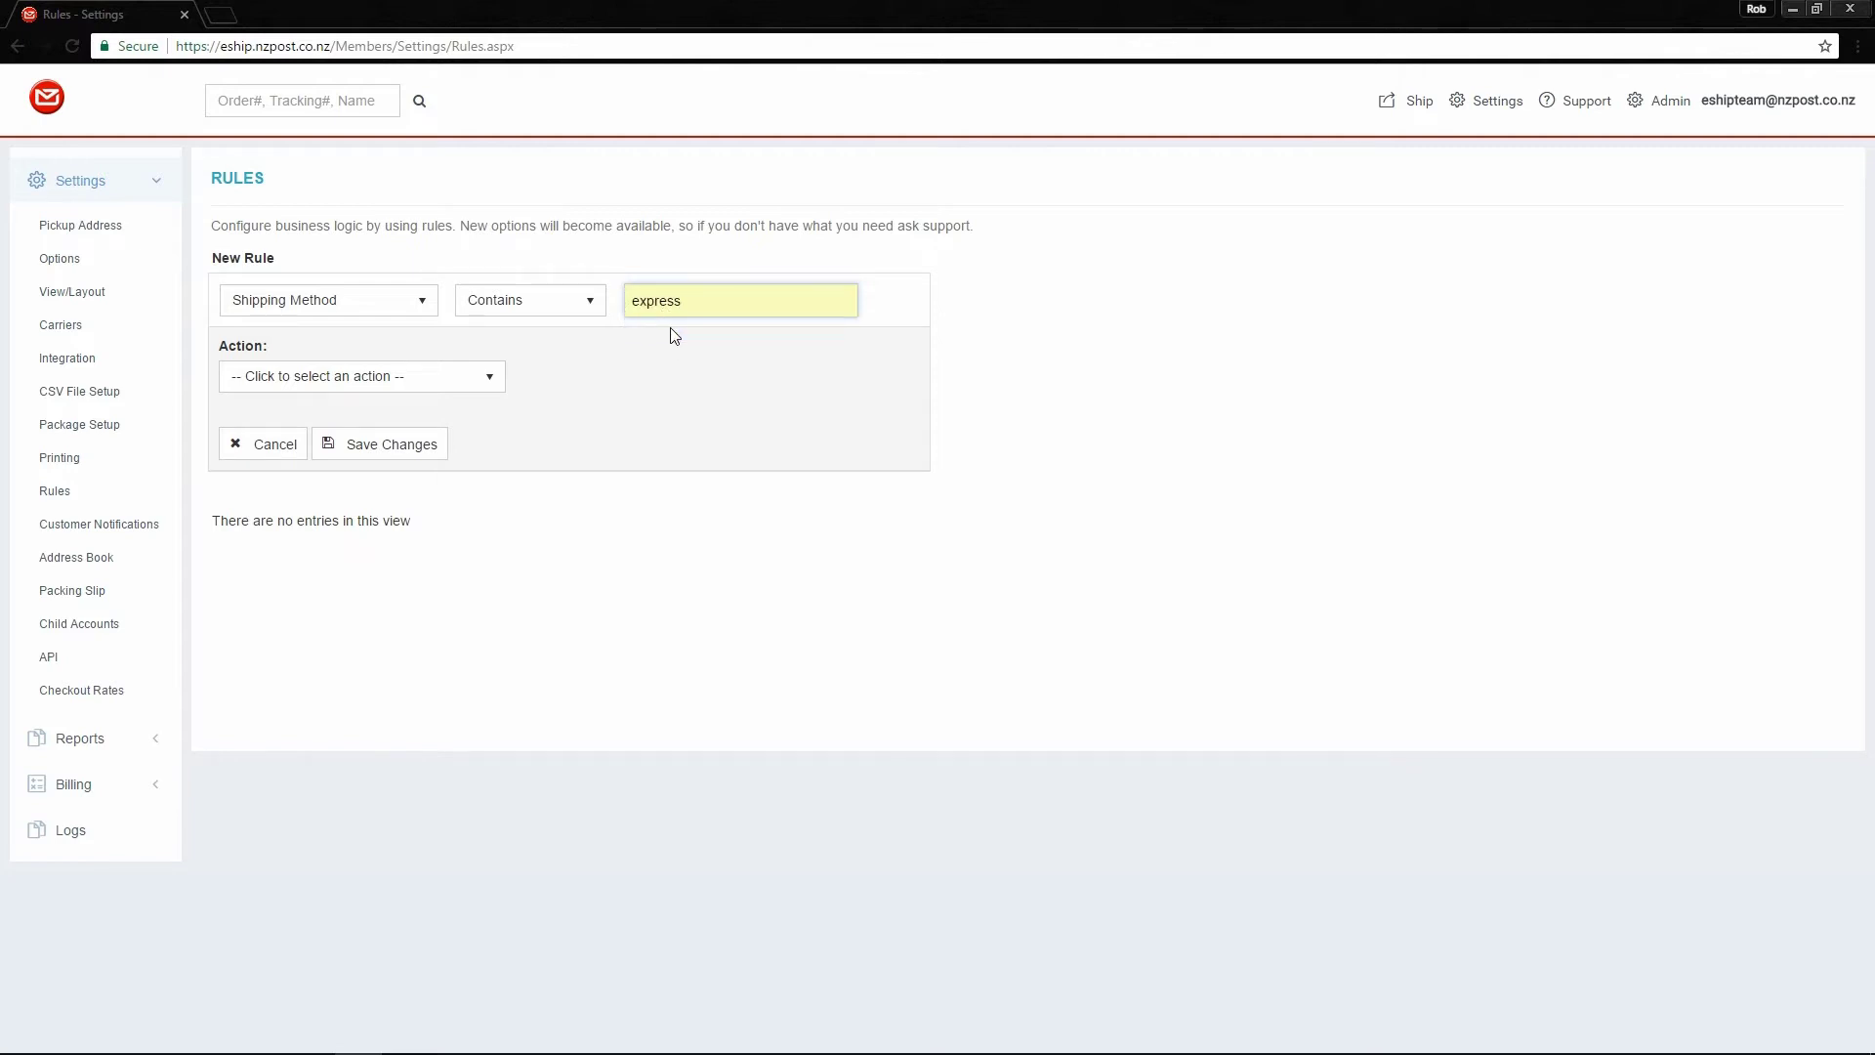
# Set the rule's action to Set Carrier & Service Code with carrier NZPost and service TIALP.
pyautogui.click(484, 376)
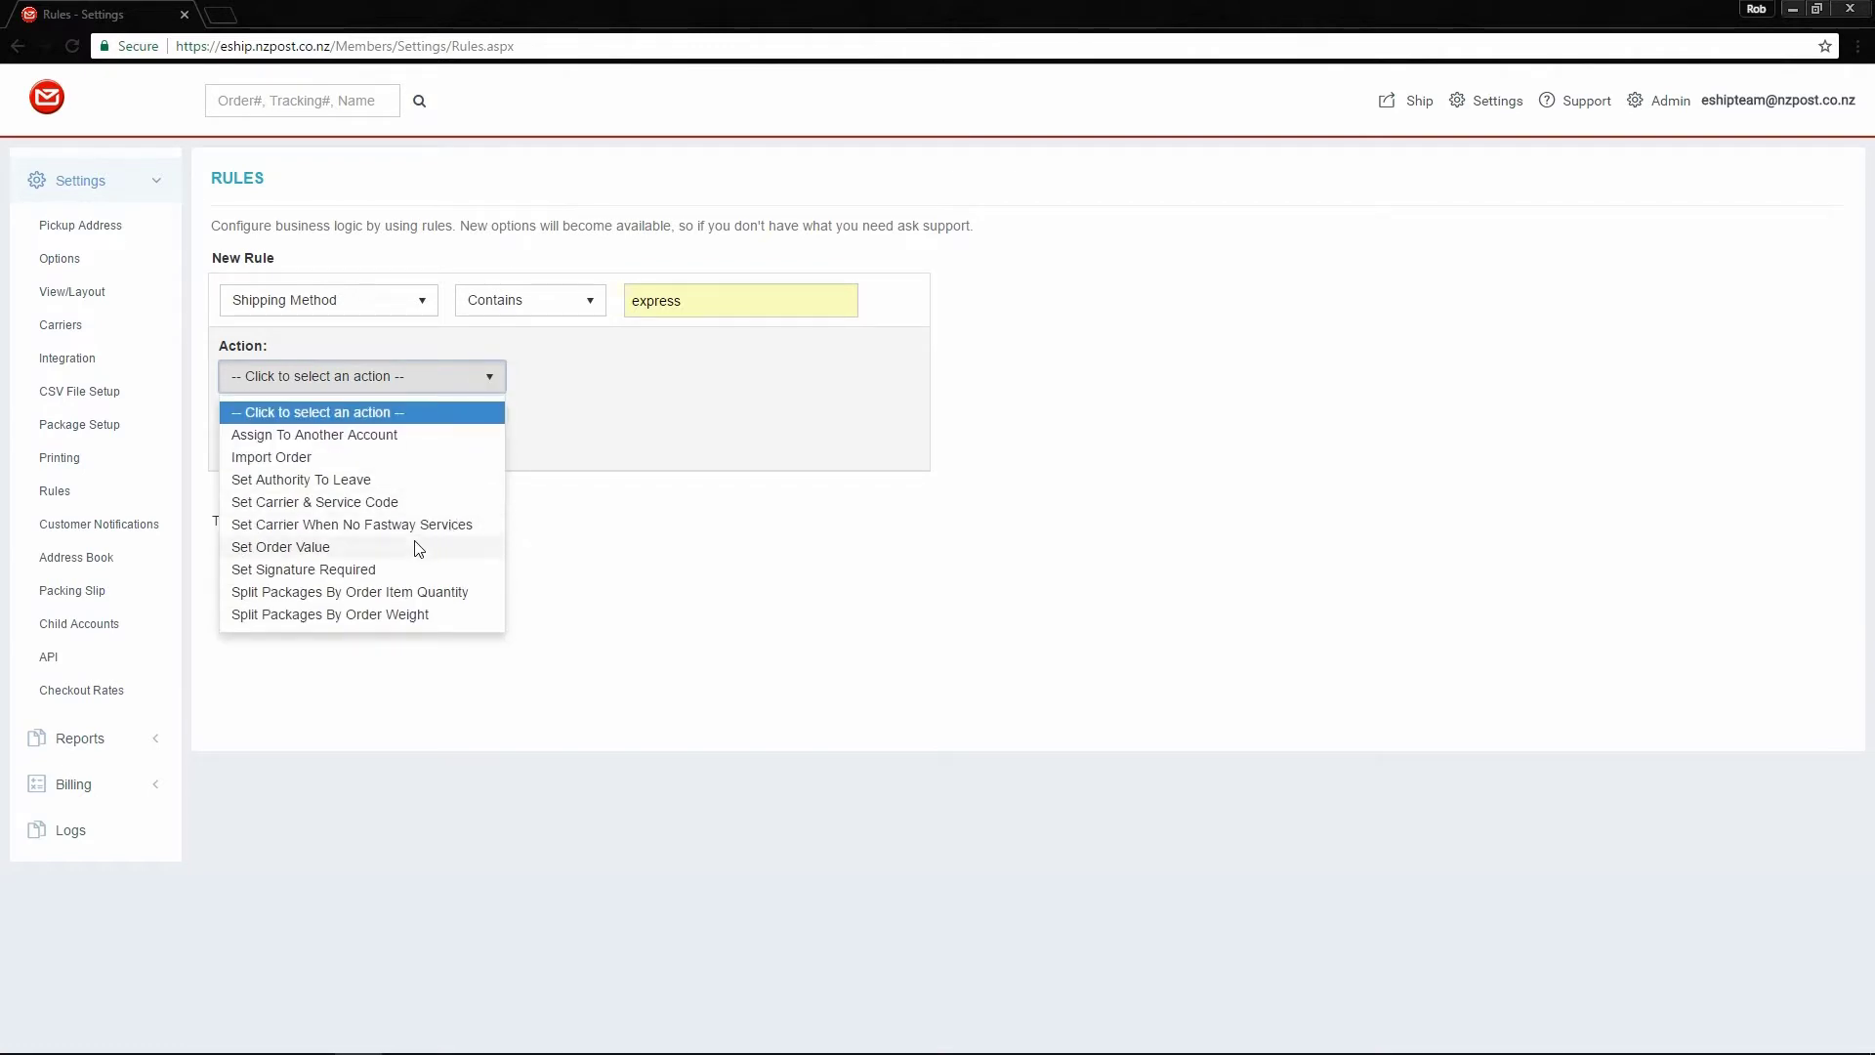
pyautogui.click(399, 503)
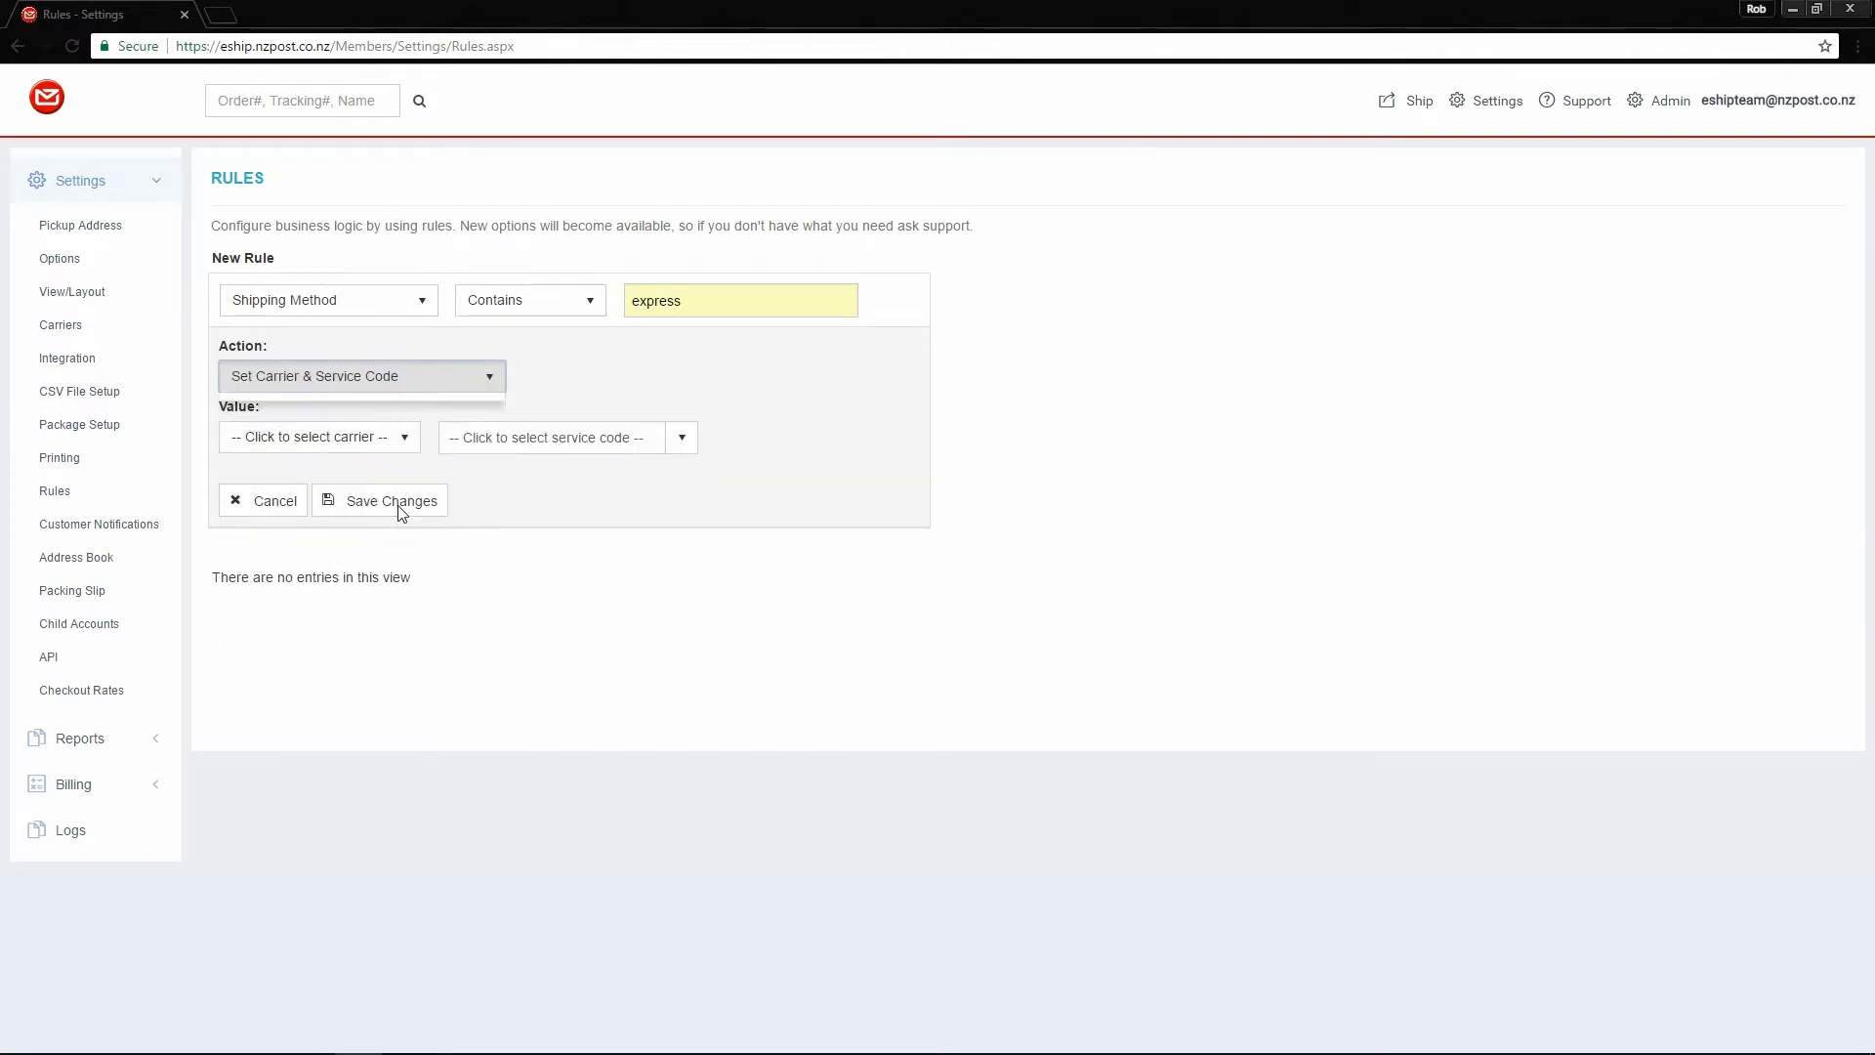
pyautogui.click(404, 441)
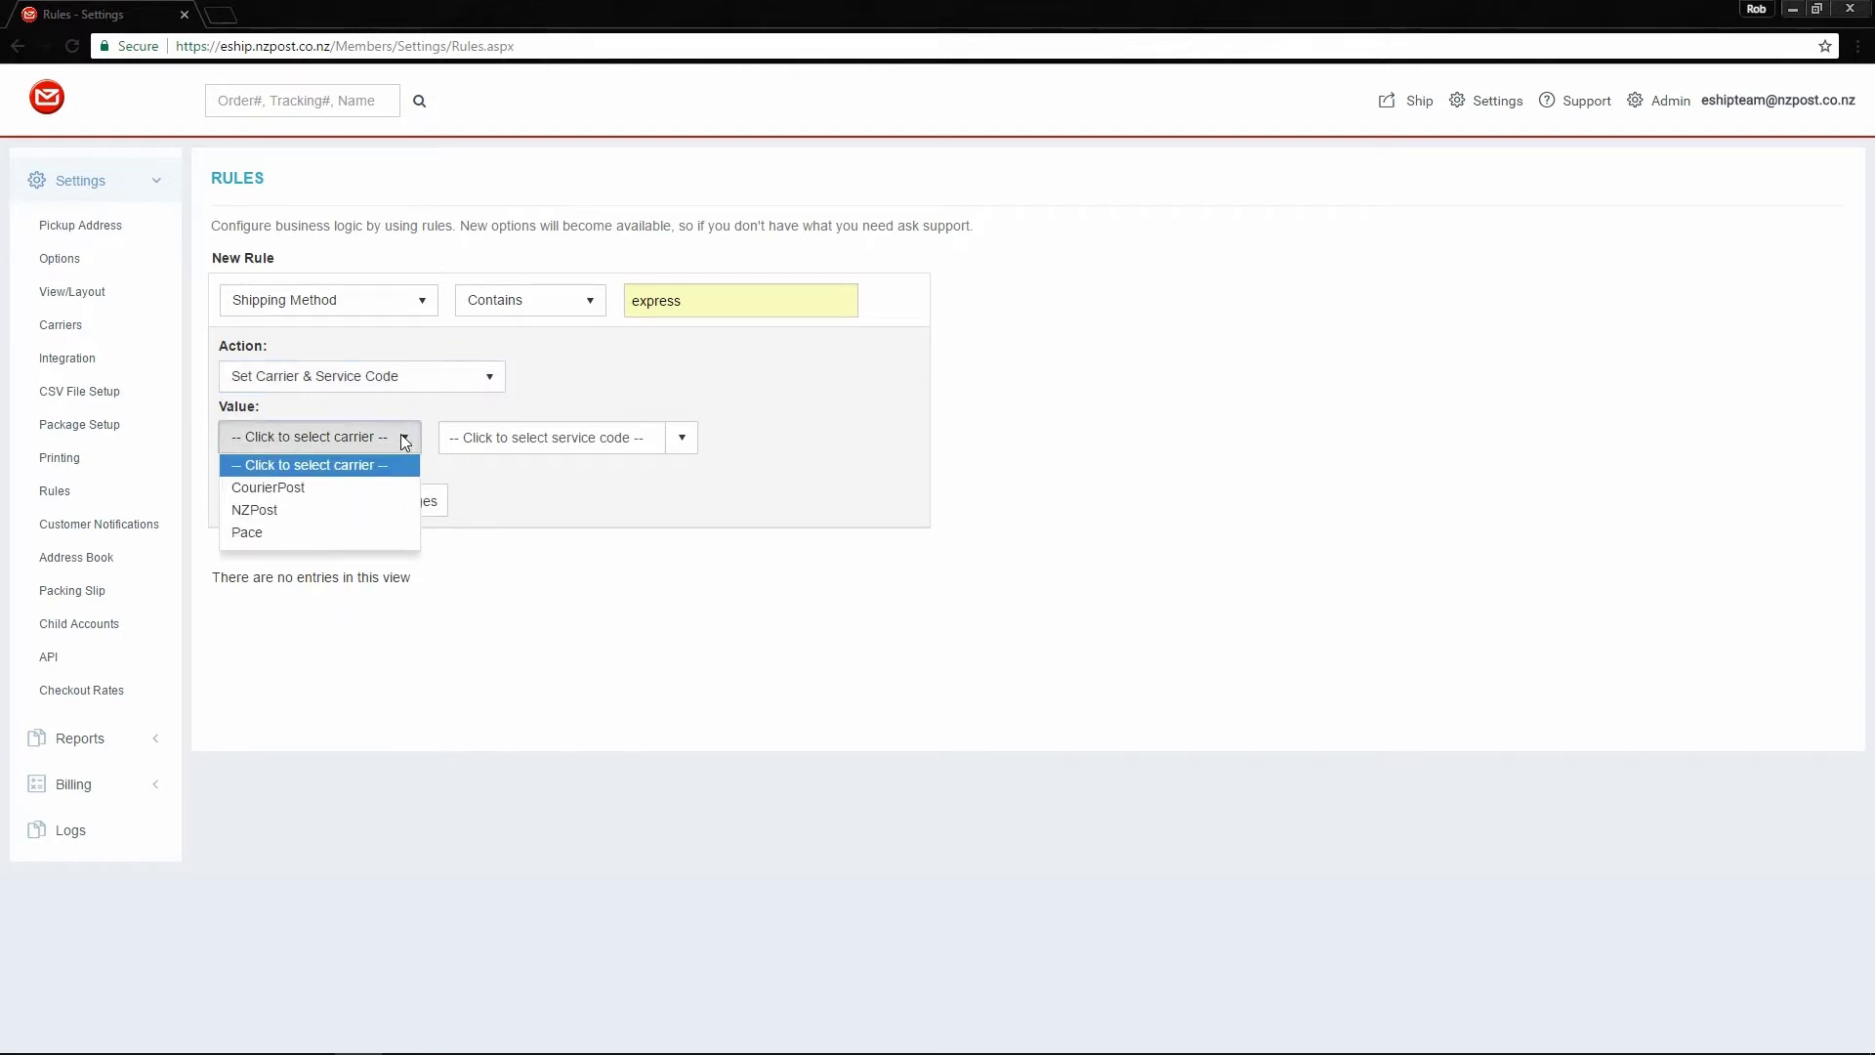
pyautogui.click(347, 518)
pyautogui.click(684, 441)
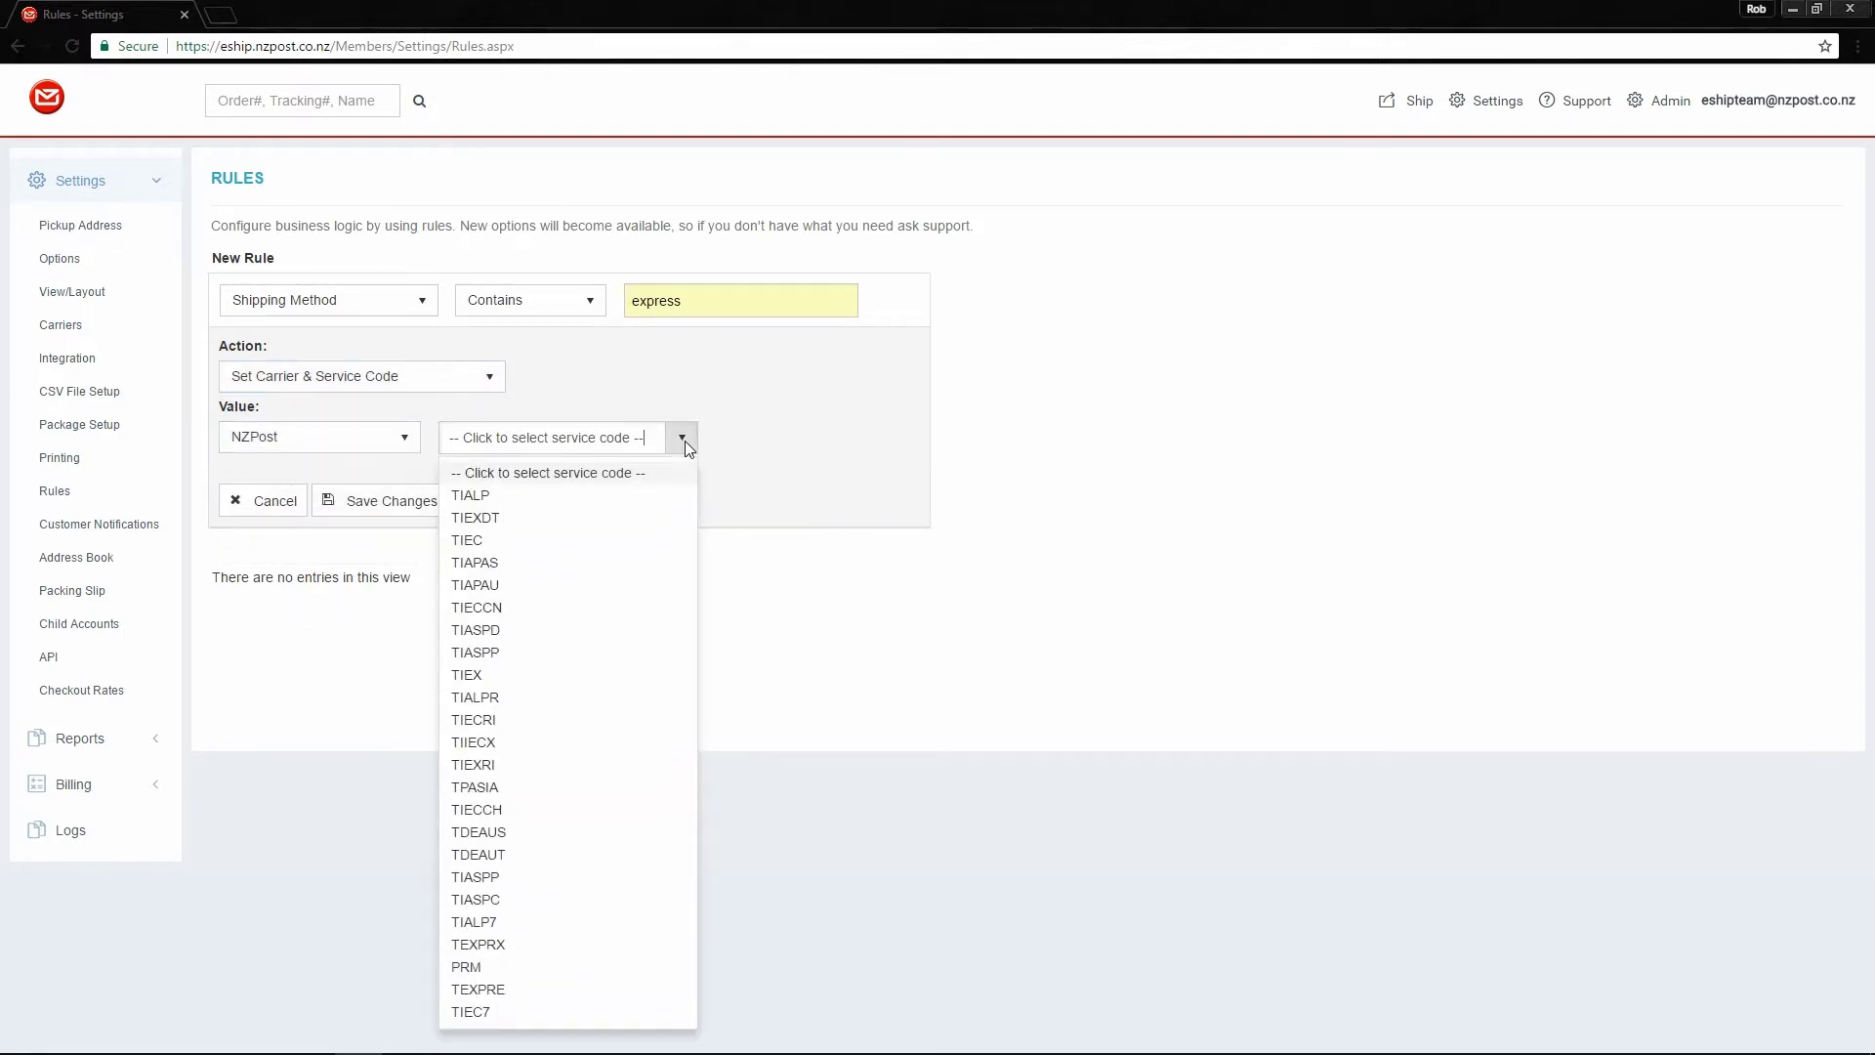
pyautogui.click(620, 497)
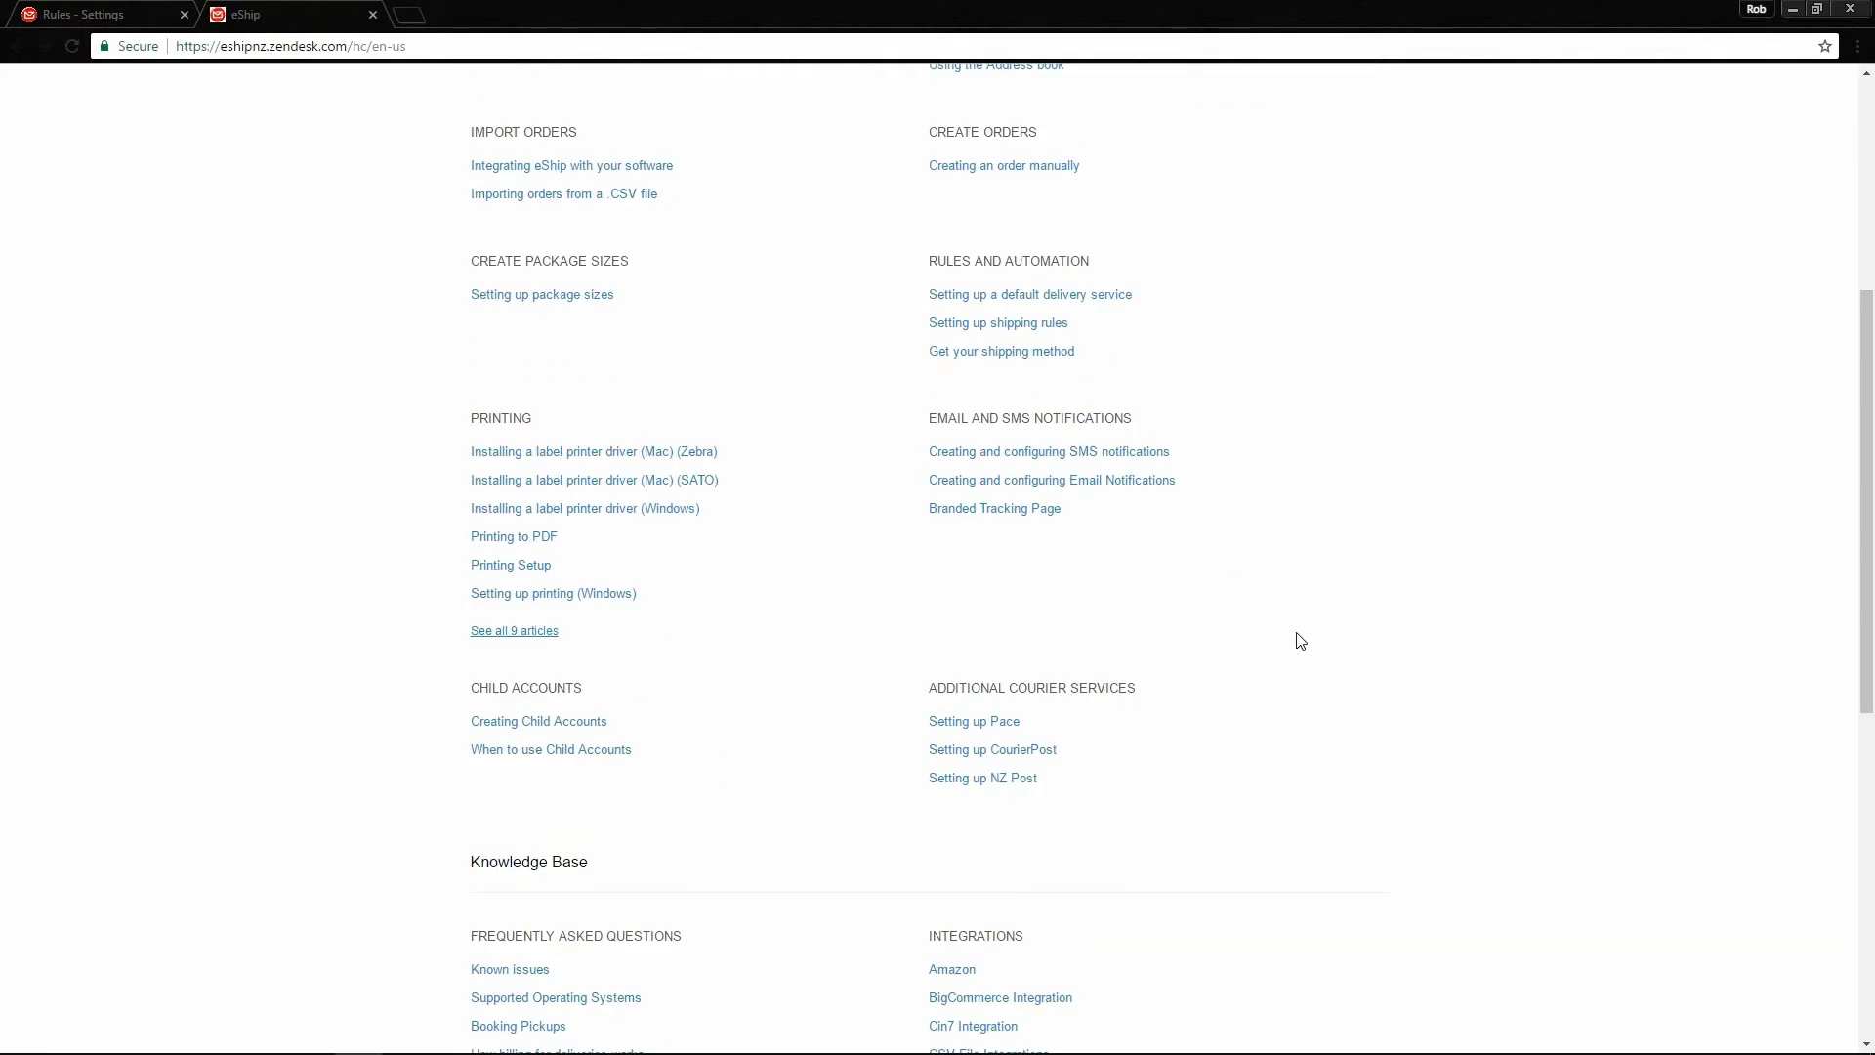
pyautogui.scroll(-4, 1301, 640)
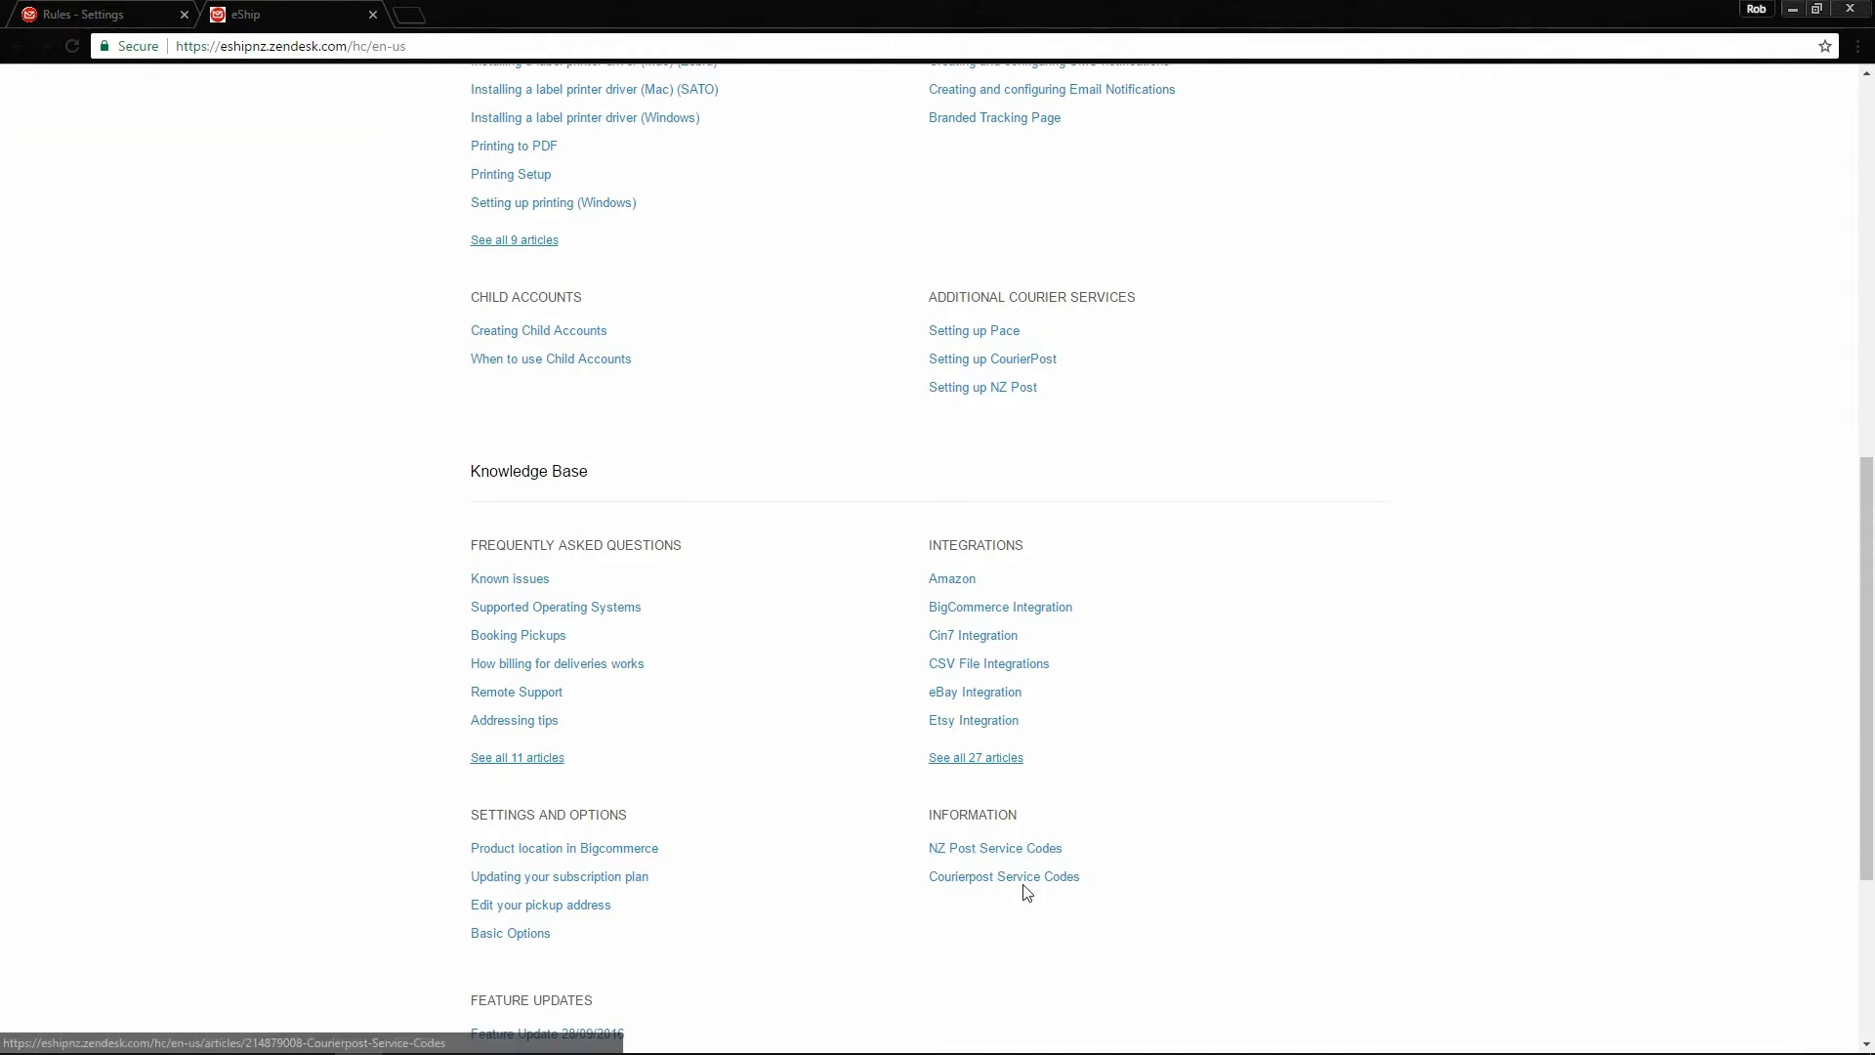
# Find TIALP in the NZ Post Service Codes help article to confirm it means Air Parcel.
pyautogui.click(1042, 852)
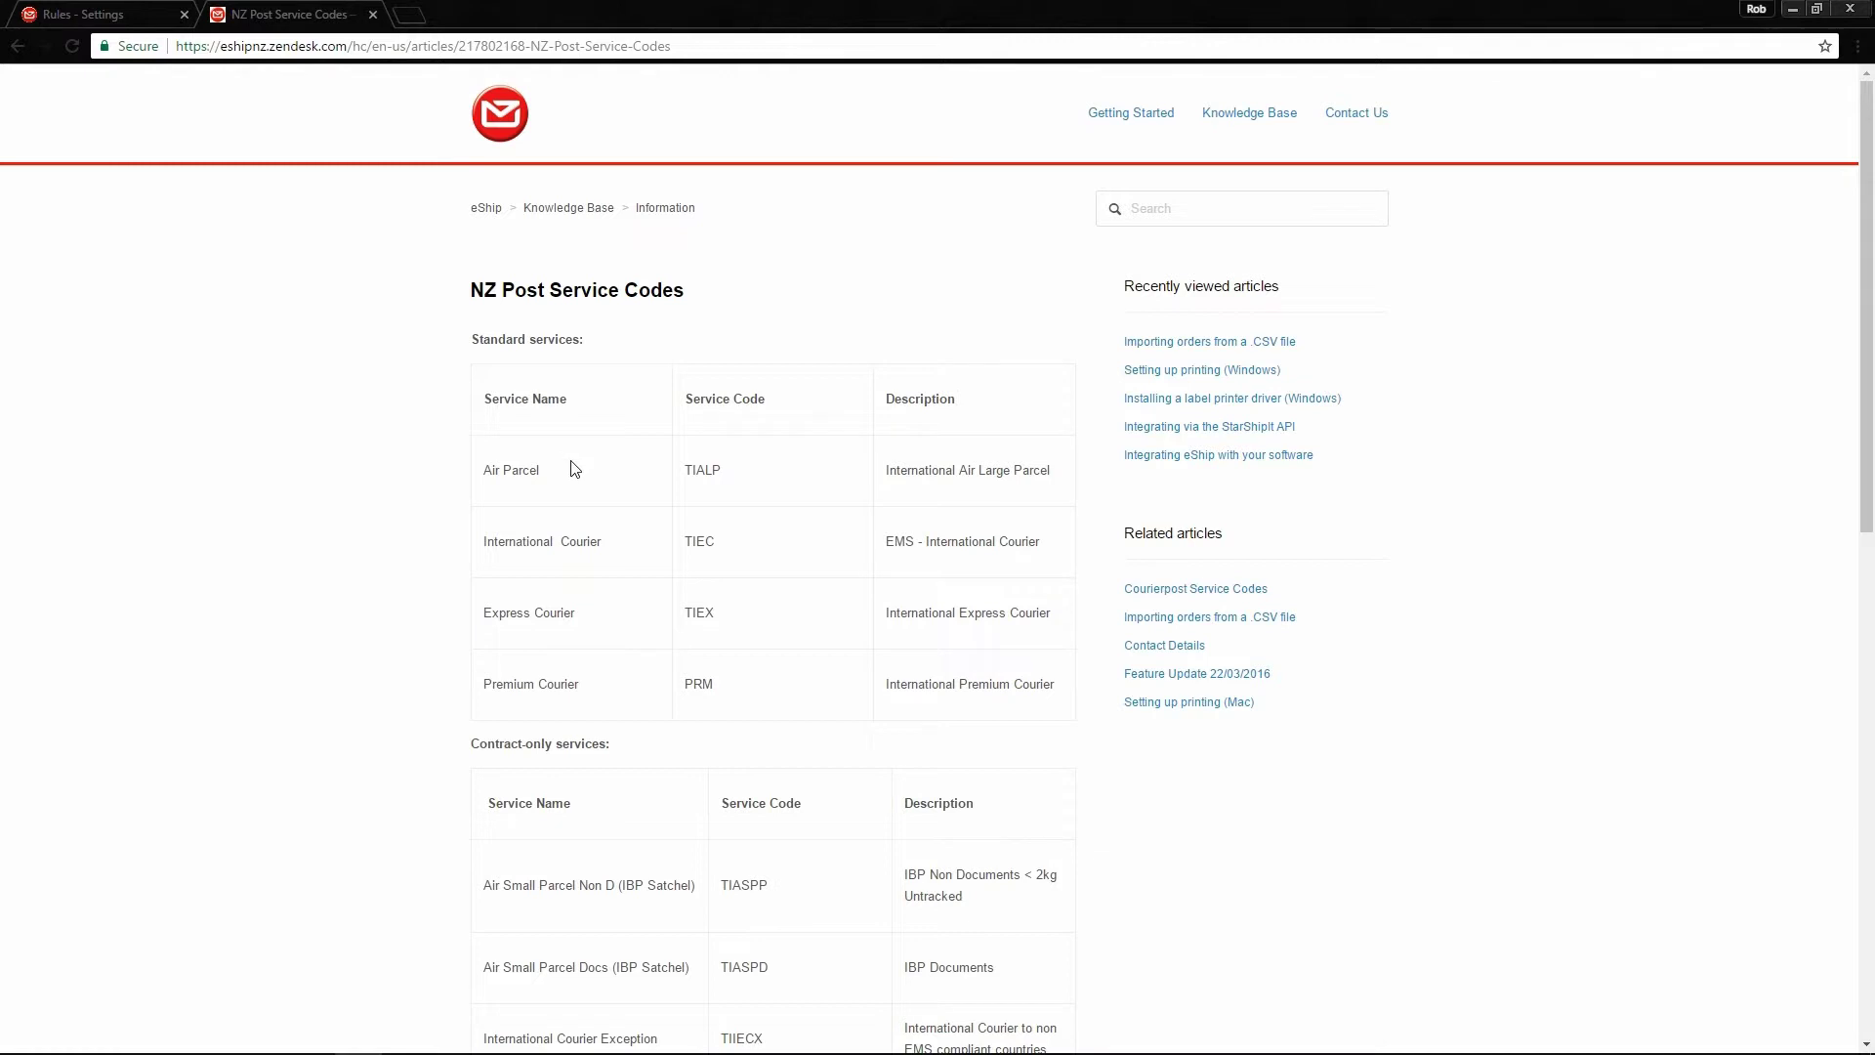
pyautogui.doubleClick(701, 470)
pyautogui.moveTo(544, 473); pyautogui.dragTo(486, 473)
# Save the express rule and start a second rule for Shipping Method contains 'free shipping'.
pyautogui.click(144, 13)
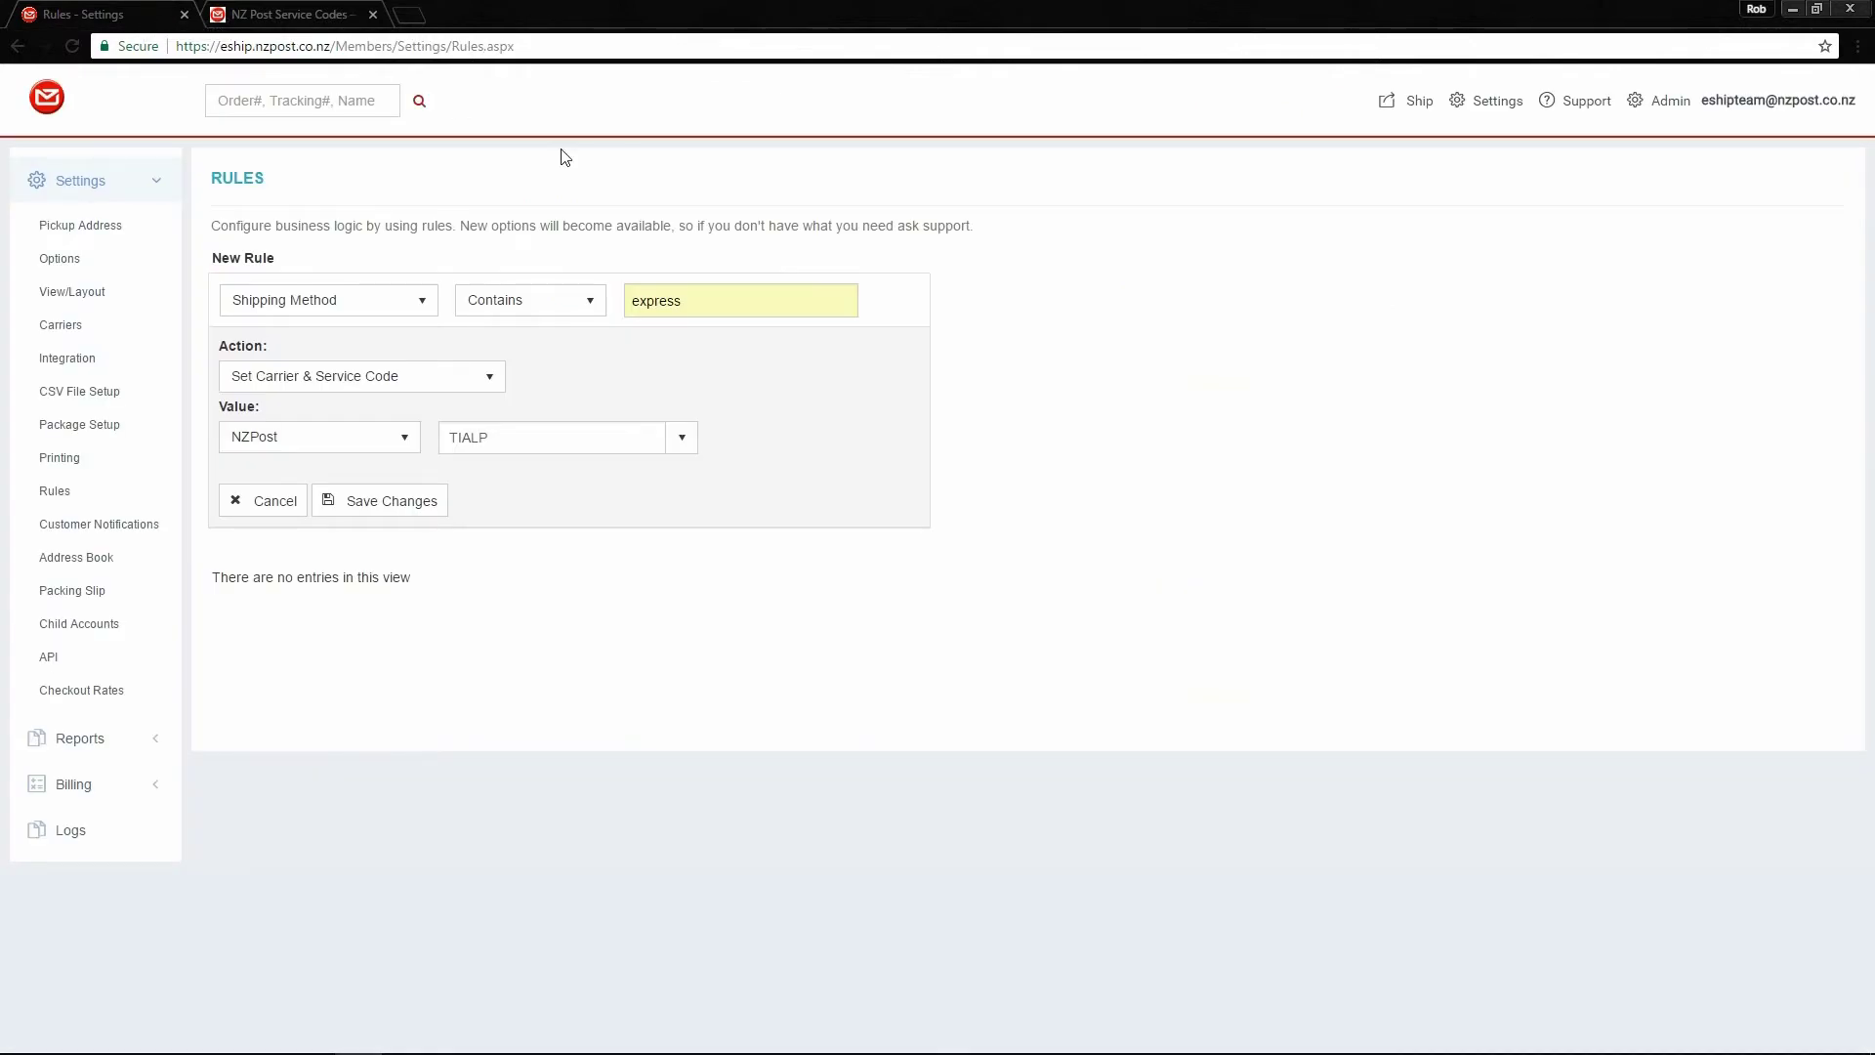
pyautogui.click(414, 510)
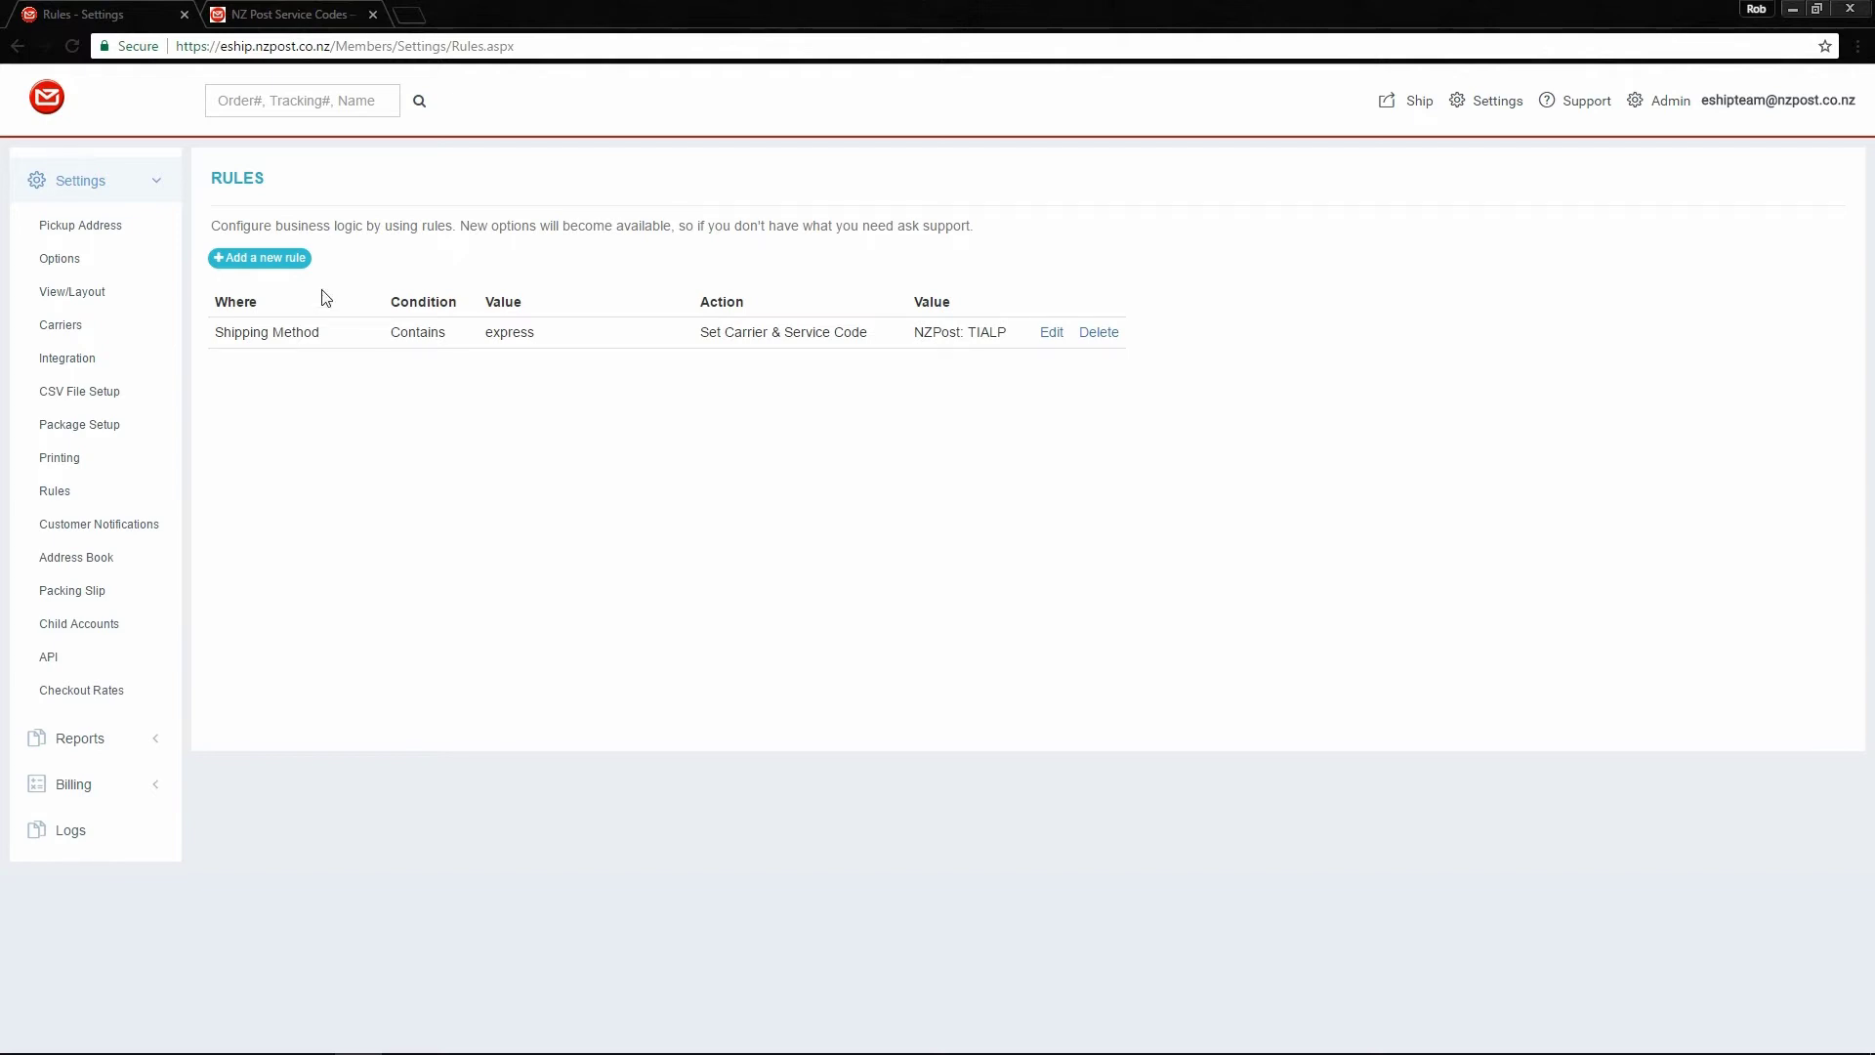
pyautogui.click(291, 260)
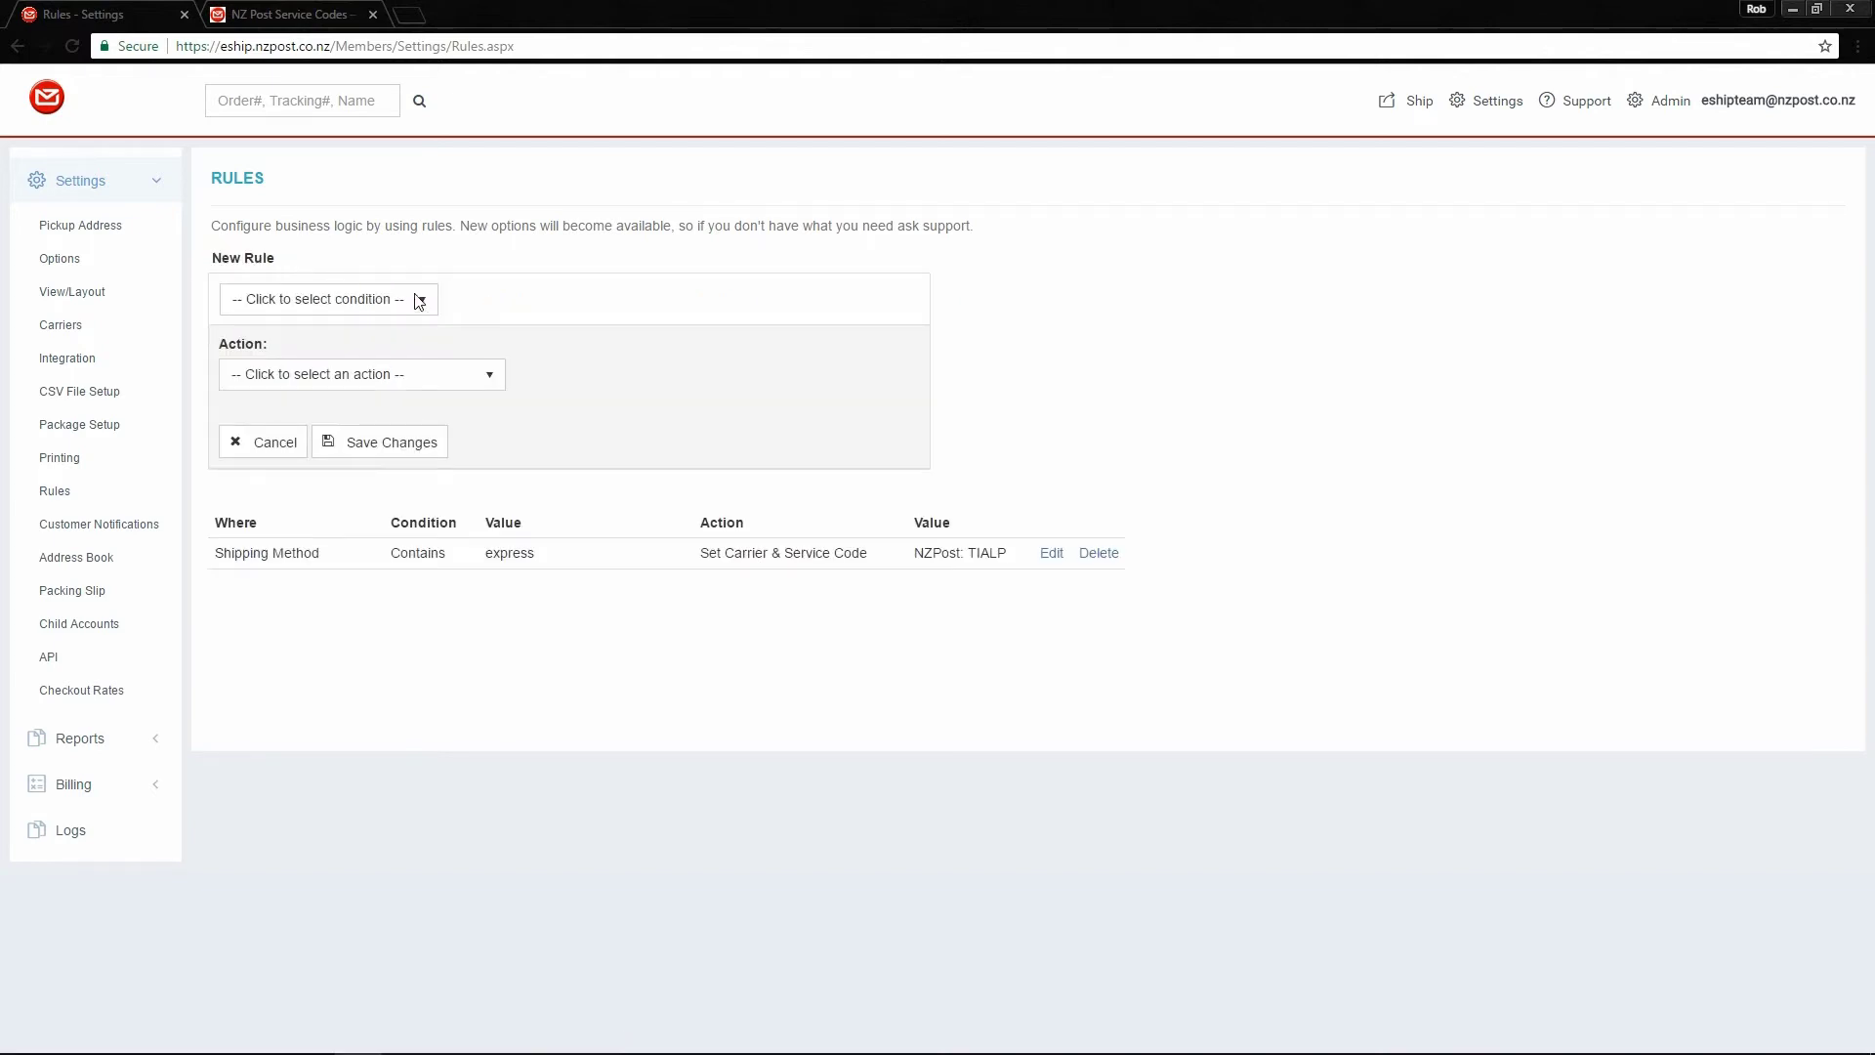
pyautogui.click(418, 300)
pyautogui.click(330, 513)
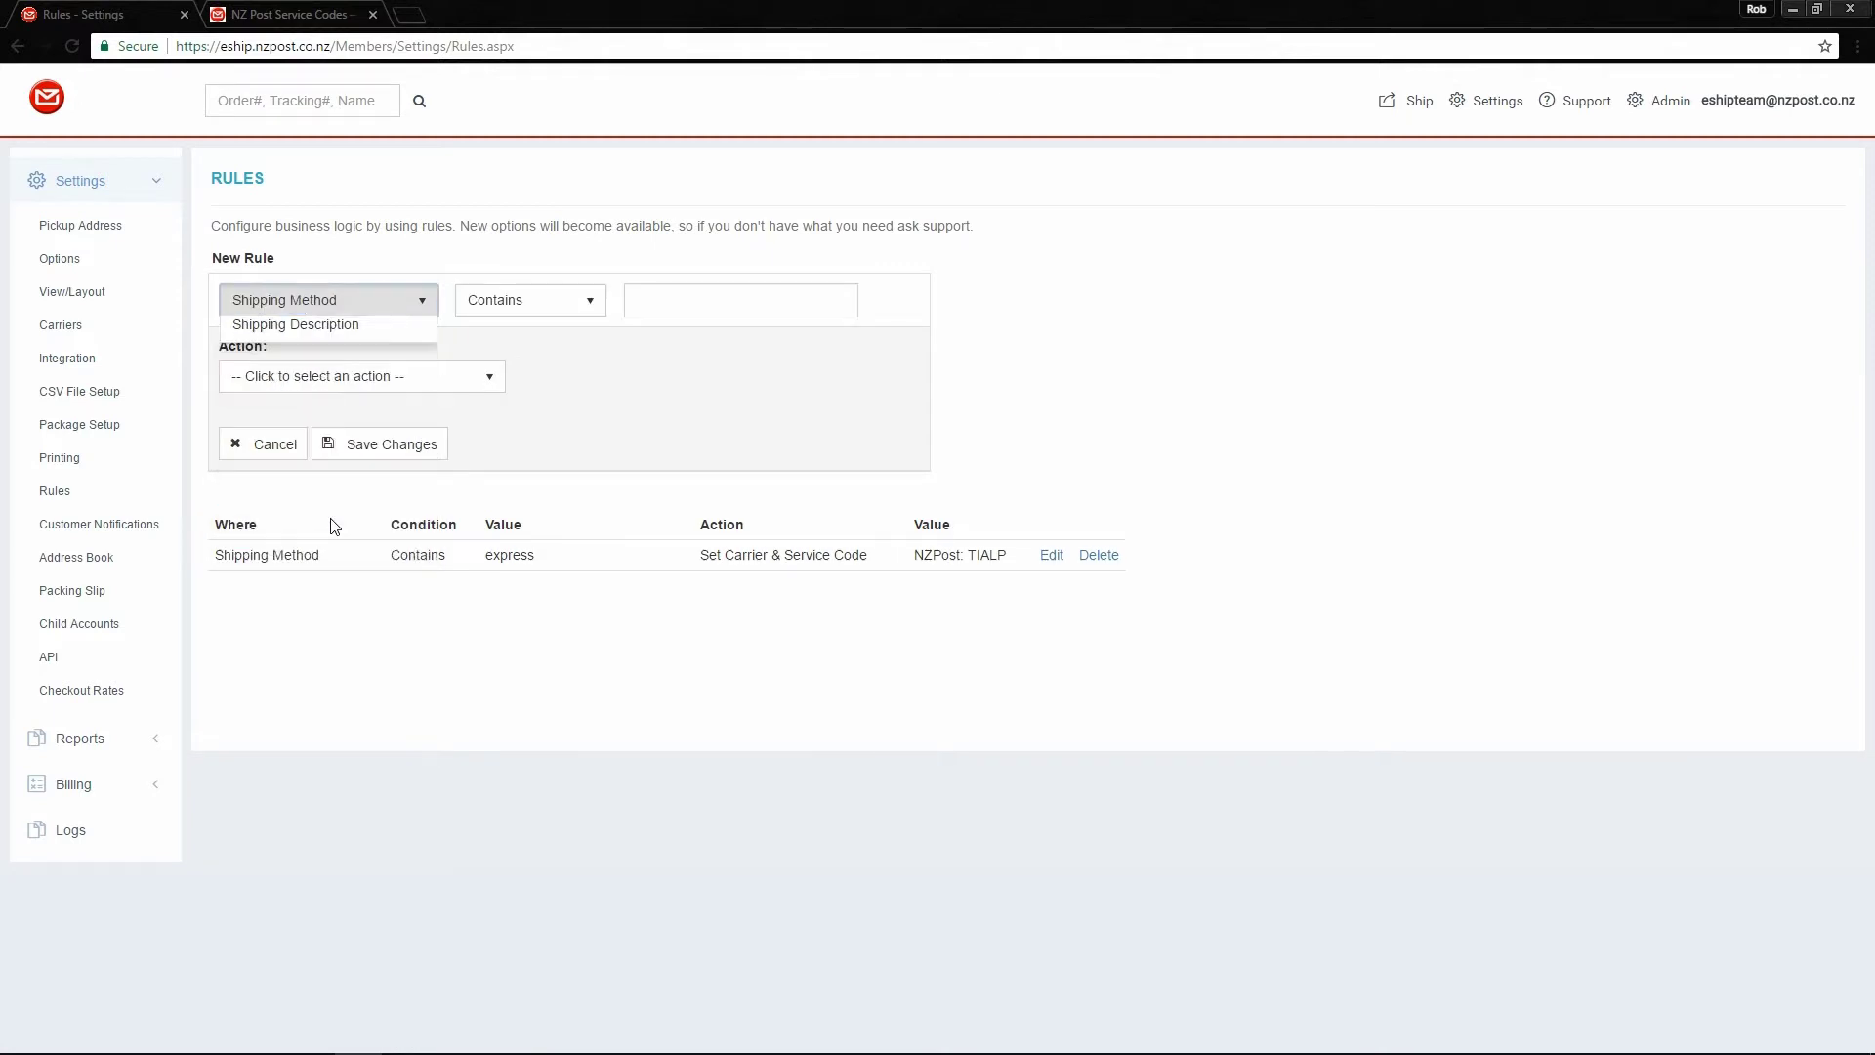
pyautogui.click(665, 299)
pyautogui.write('f')
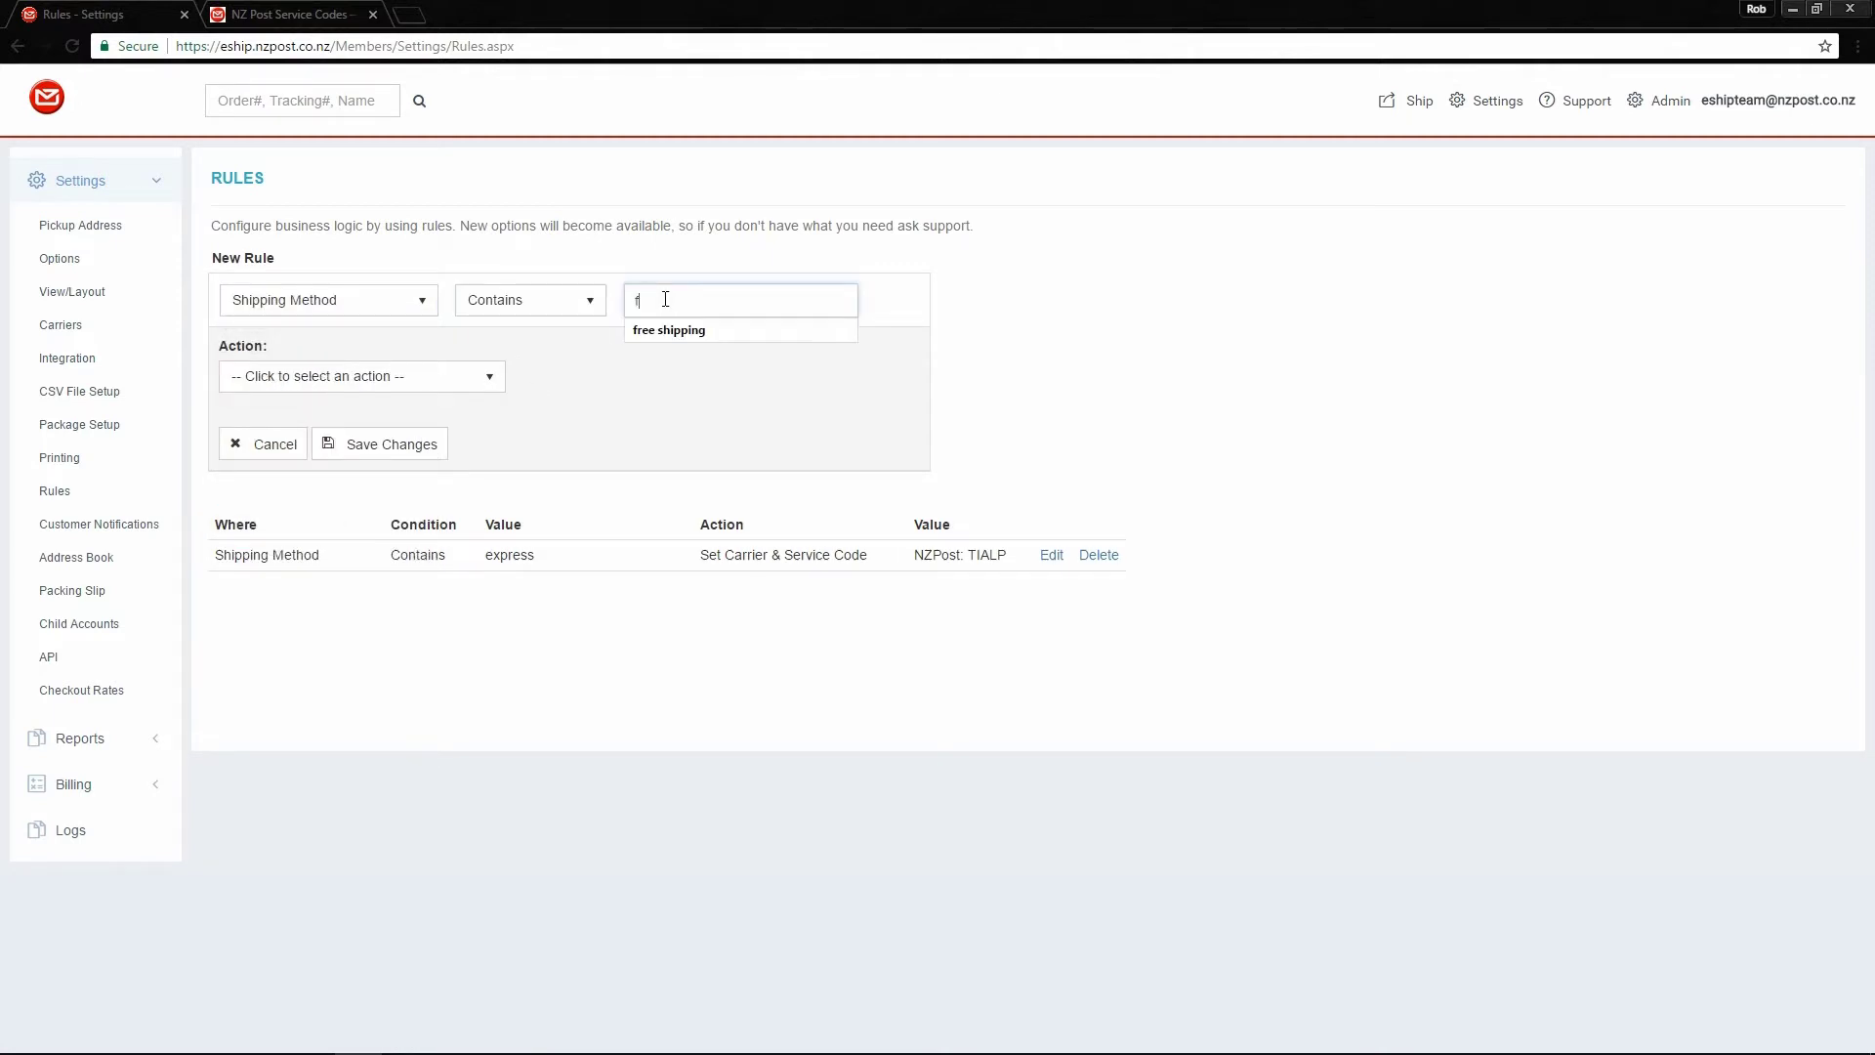
pyautogui.write('ree shipping')
pyautogui.click(568, 351)
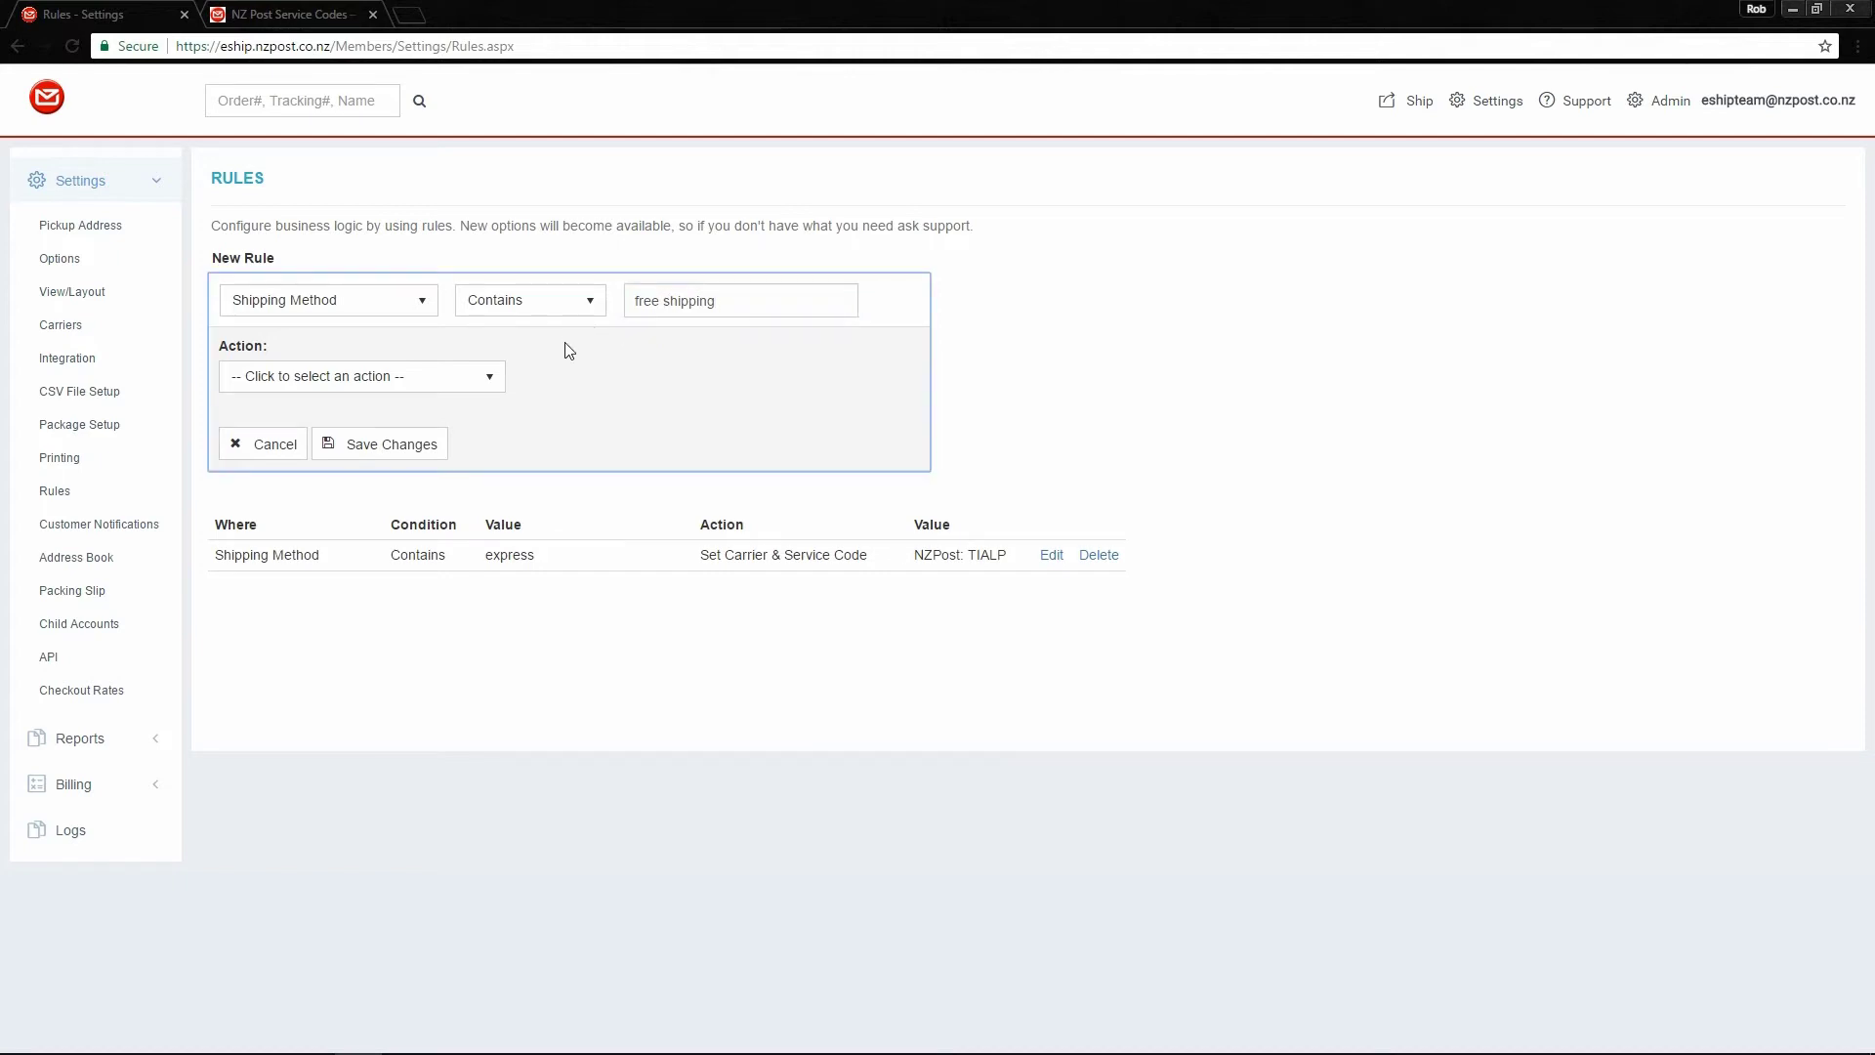
# Have the free shipping rule set carrier CourierPost with service CPOLTPA4, and save it.
pyautogui.click(494, 376)
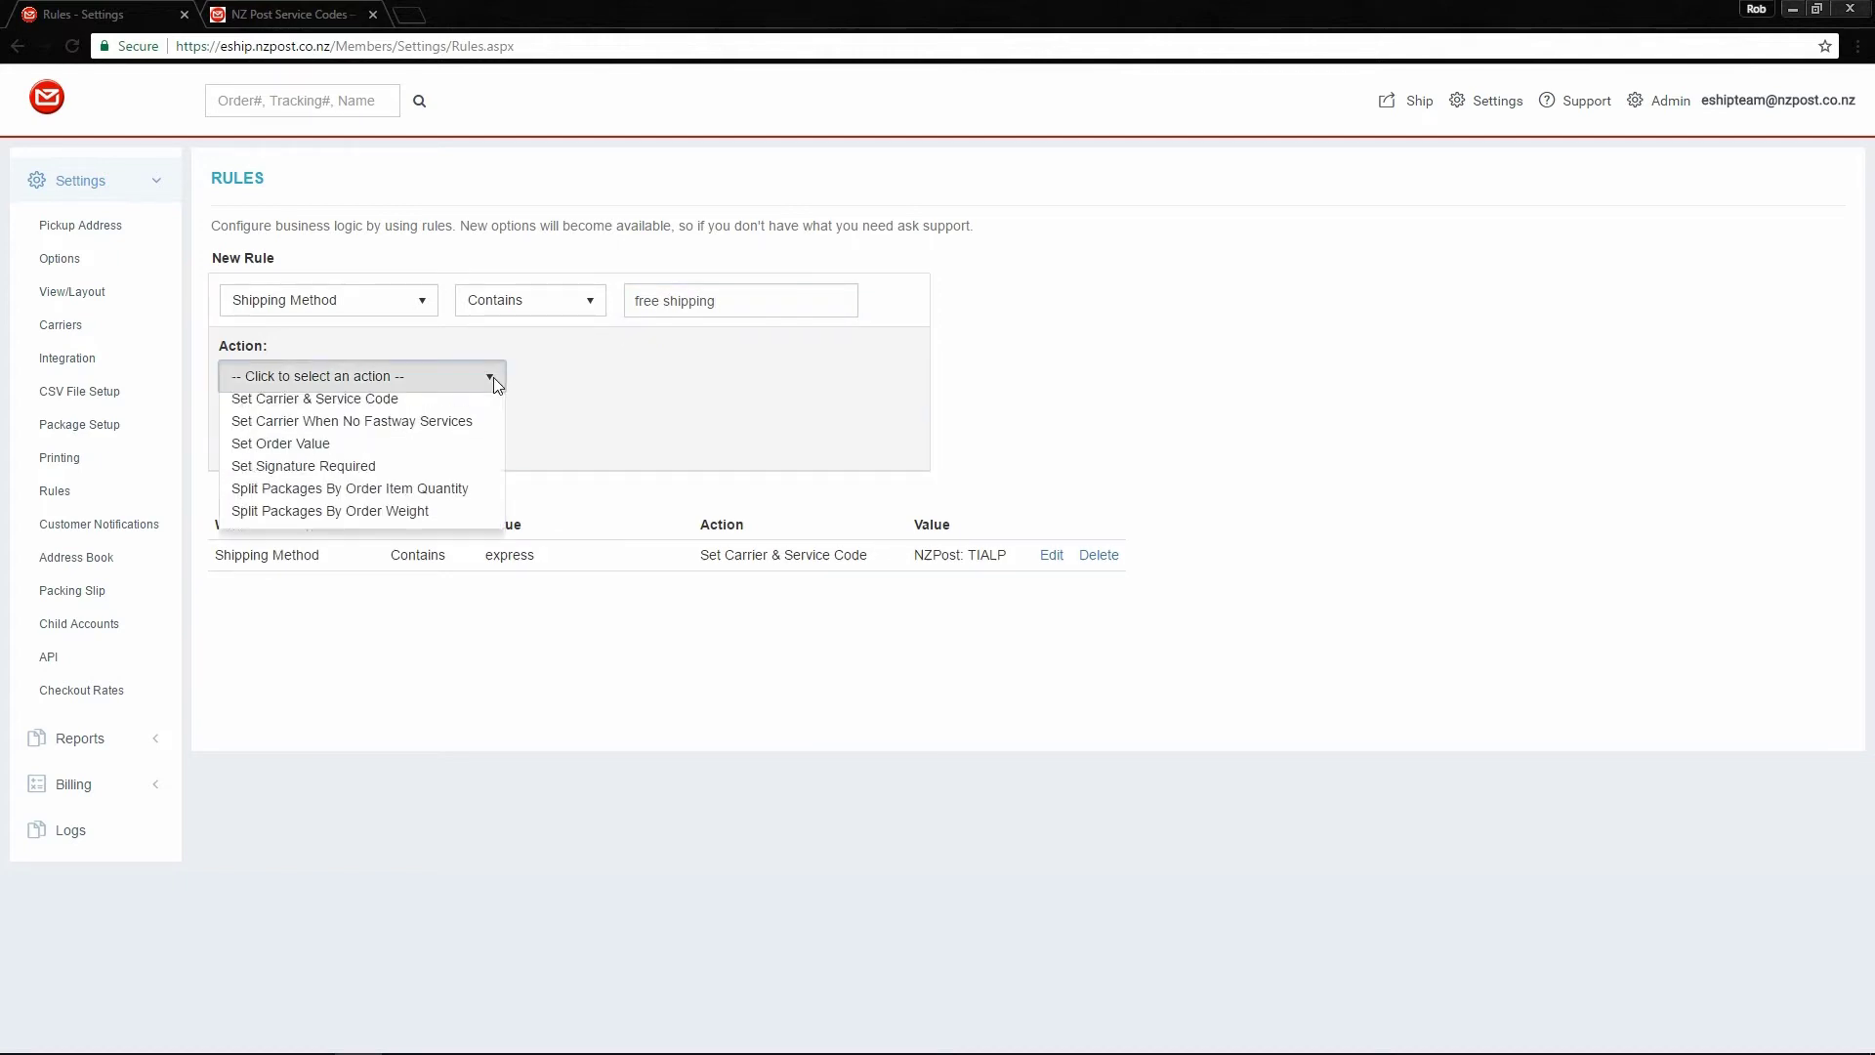
pyautogui.click(371, 501)
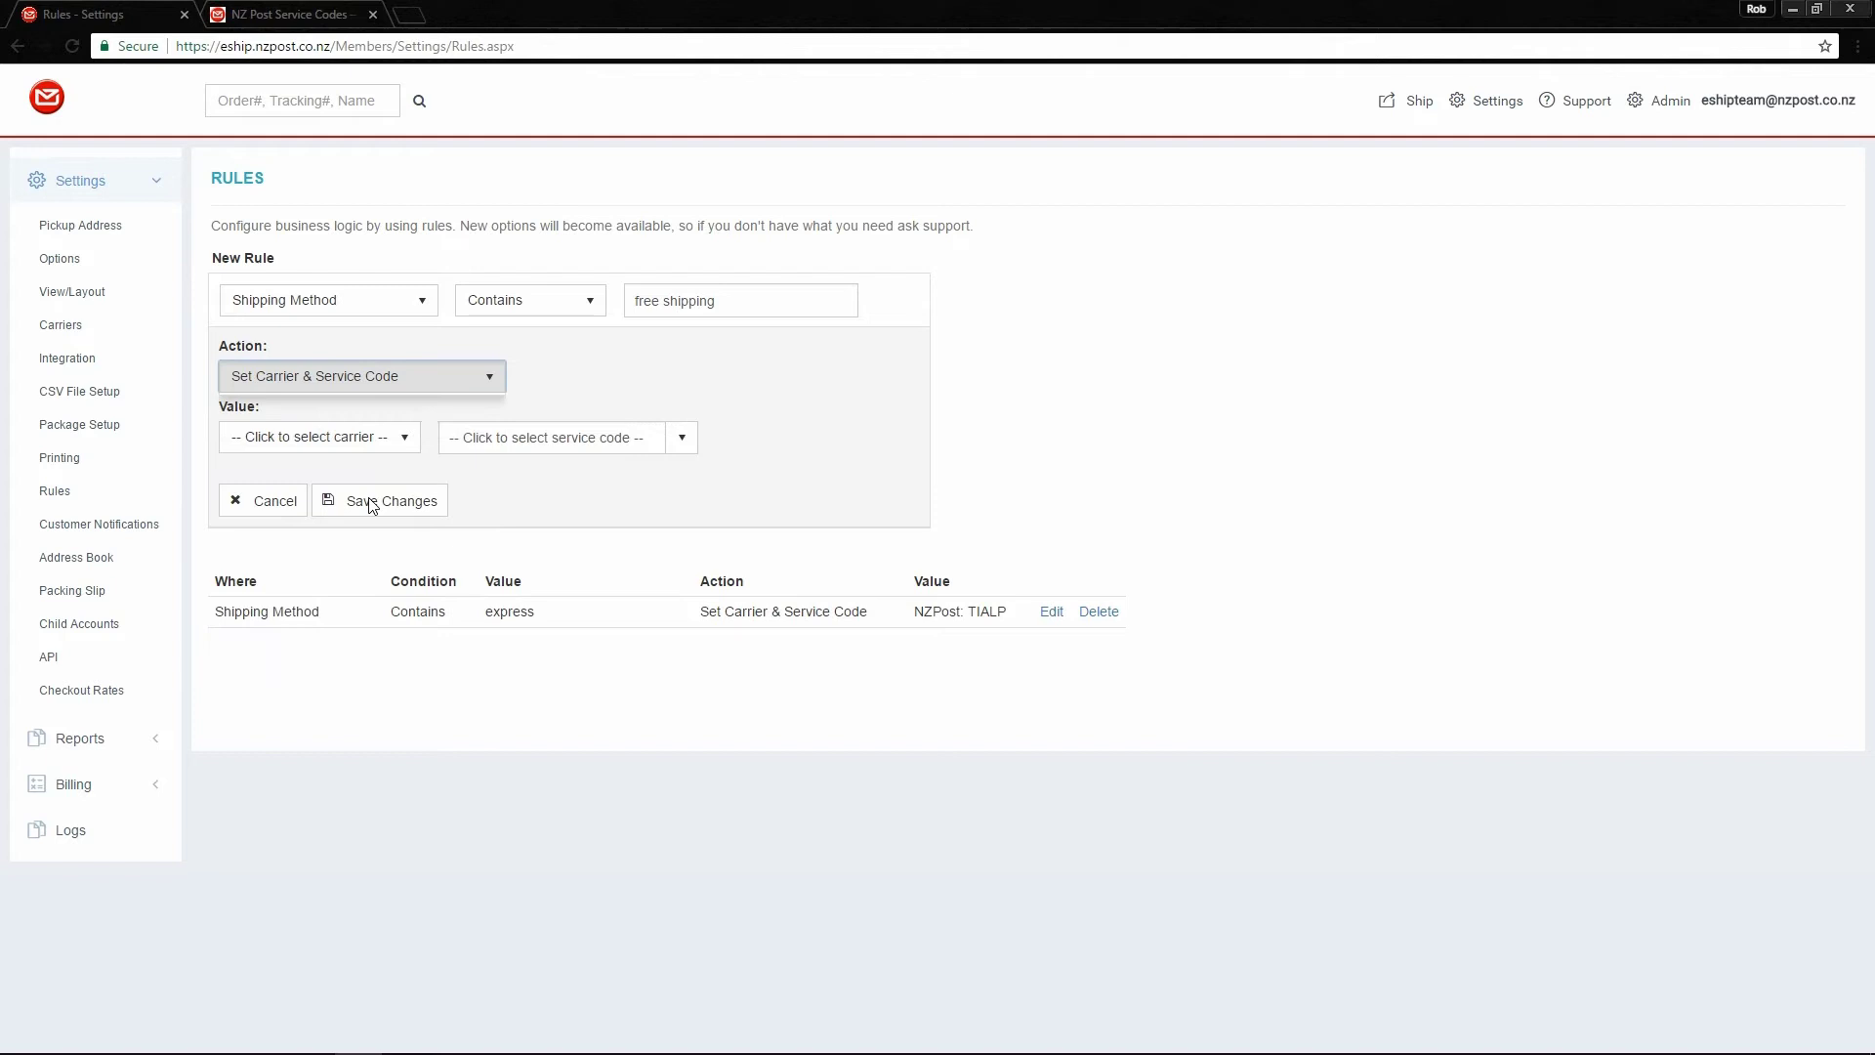
pyautogui.click(403, 442)
pyautogui.click(318, 492)
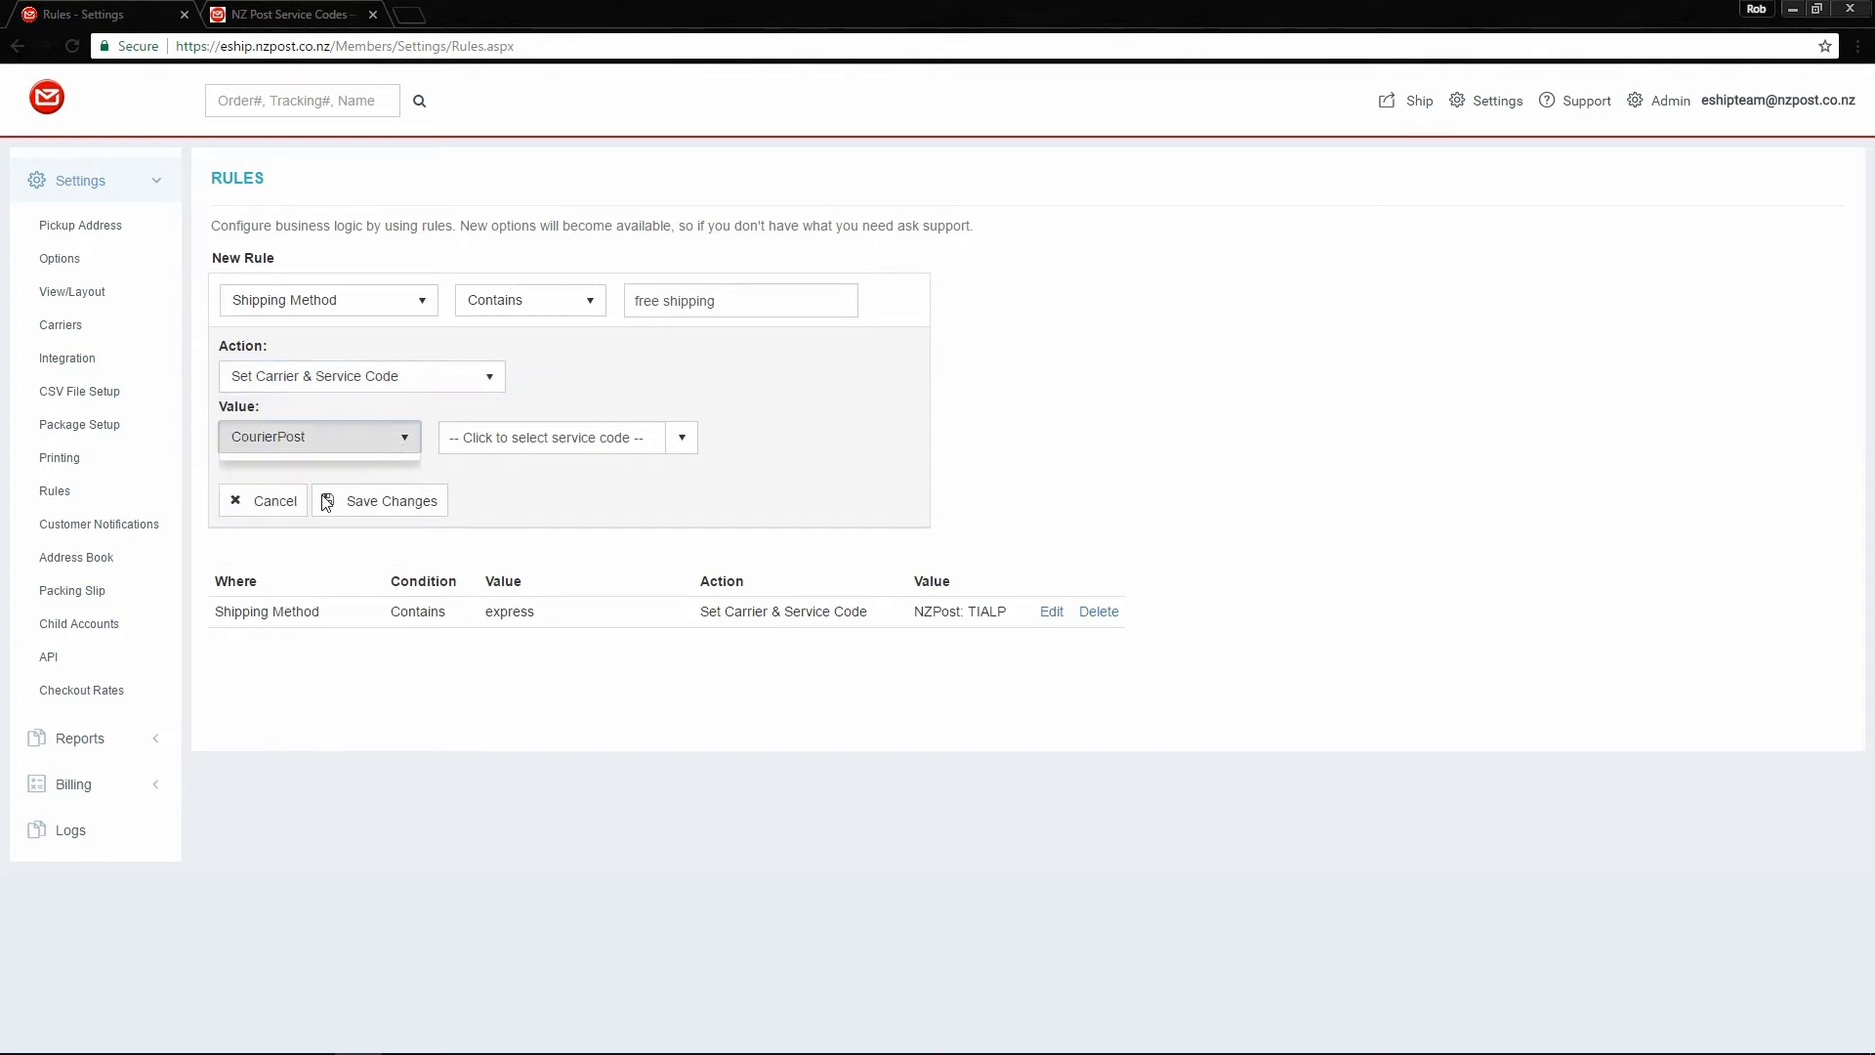
pyautogui.click(688, 436)
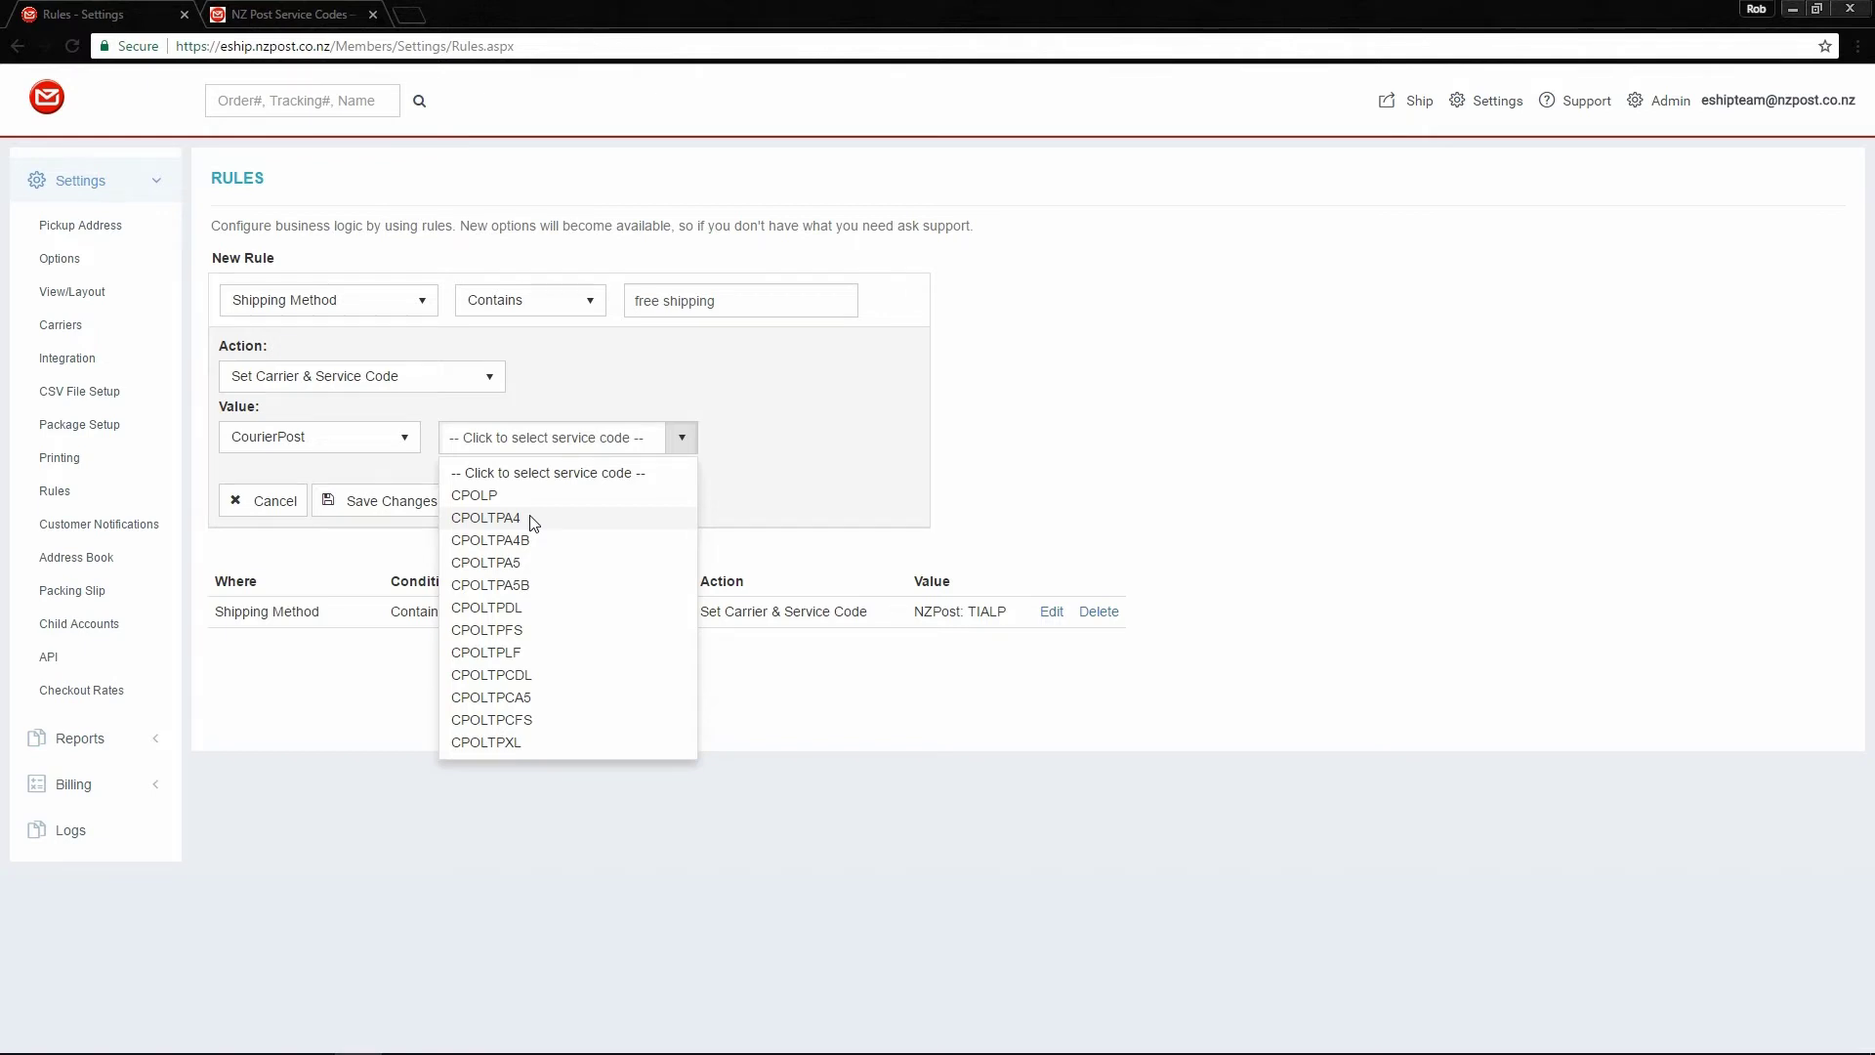
pyautogui.click(534, 518)
pyautogui.click(390, 502)
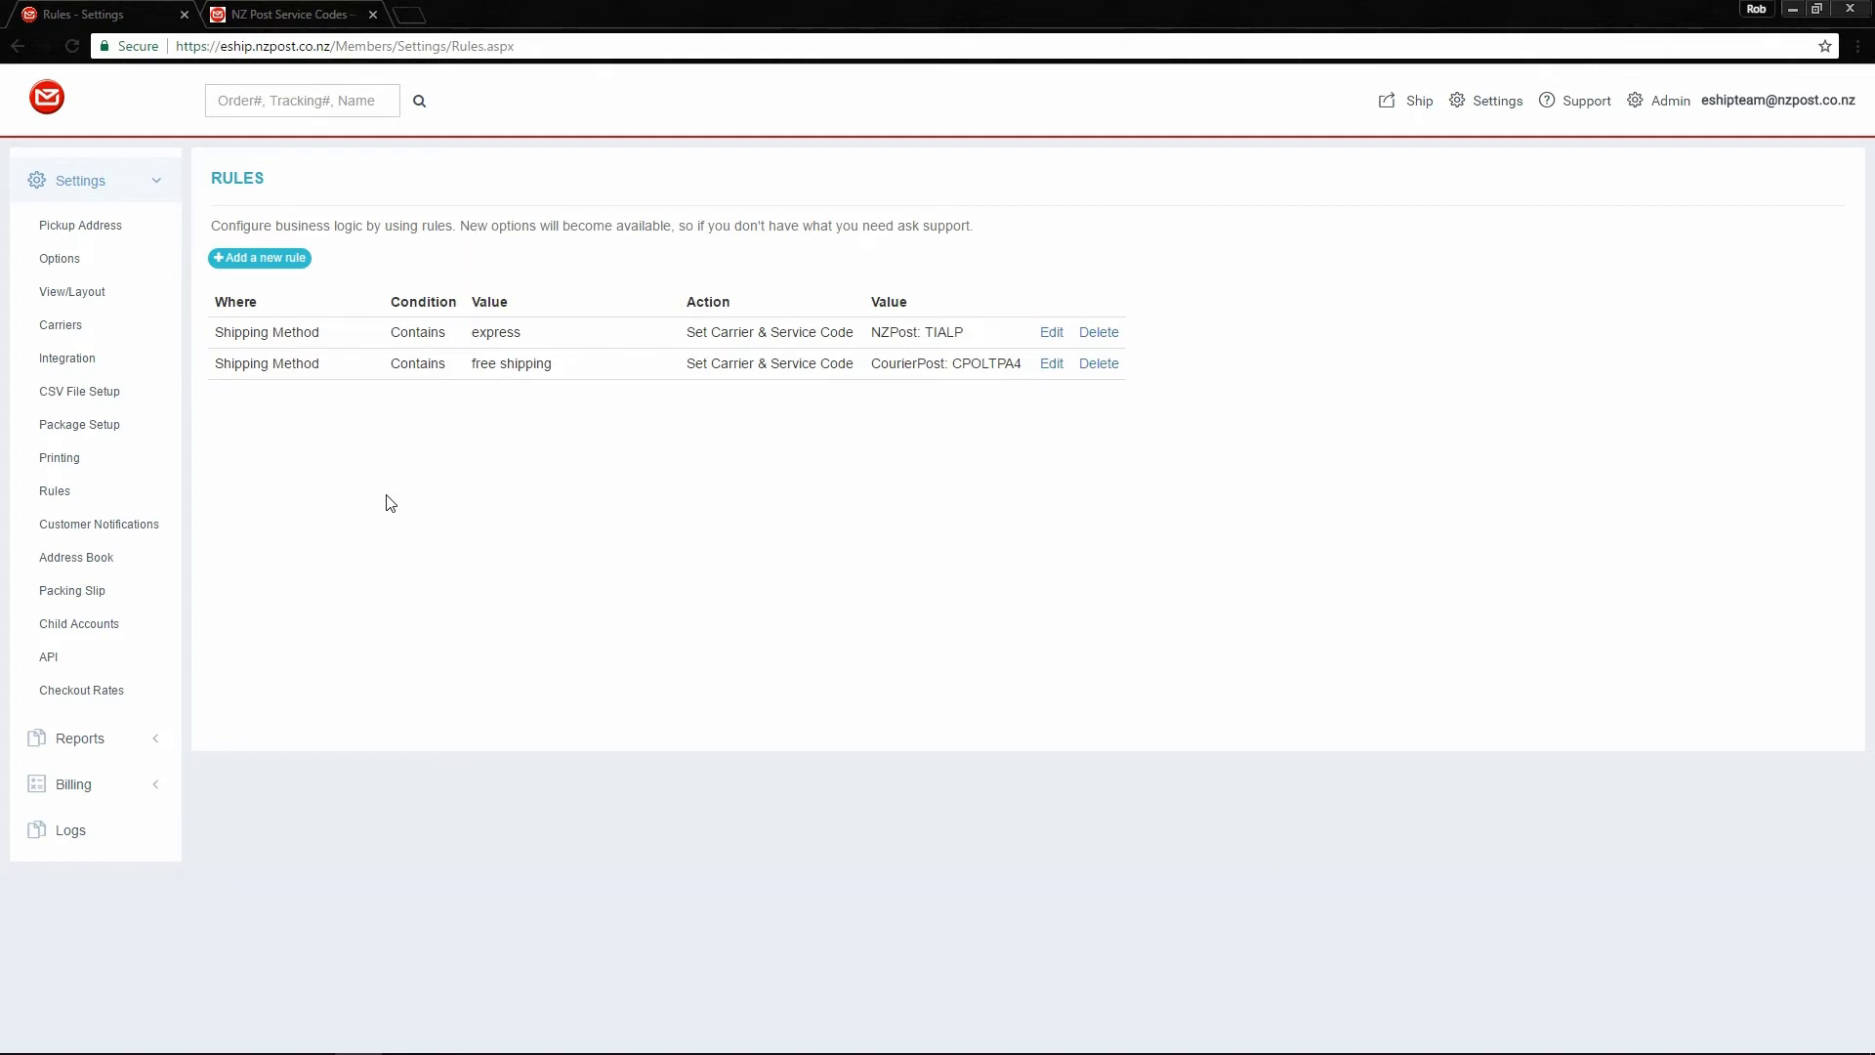
# Start a third rule with the condition Order Value Greater Than 49.
pyautogui.click(296, 258)
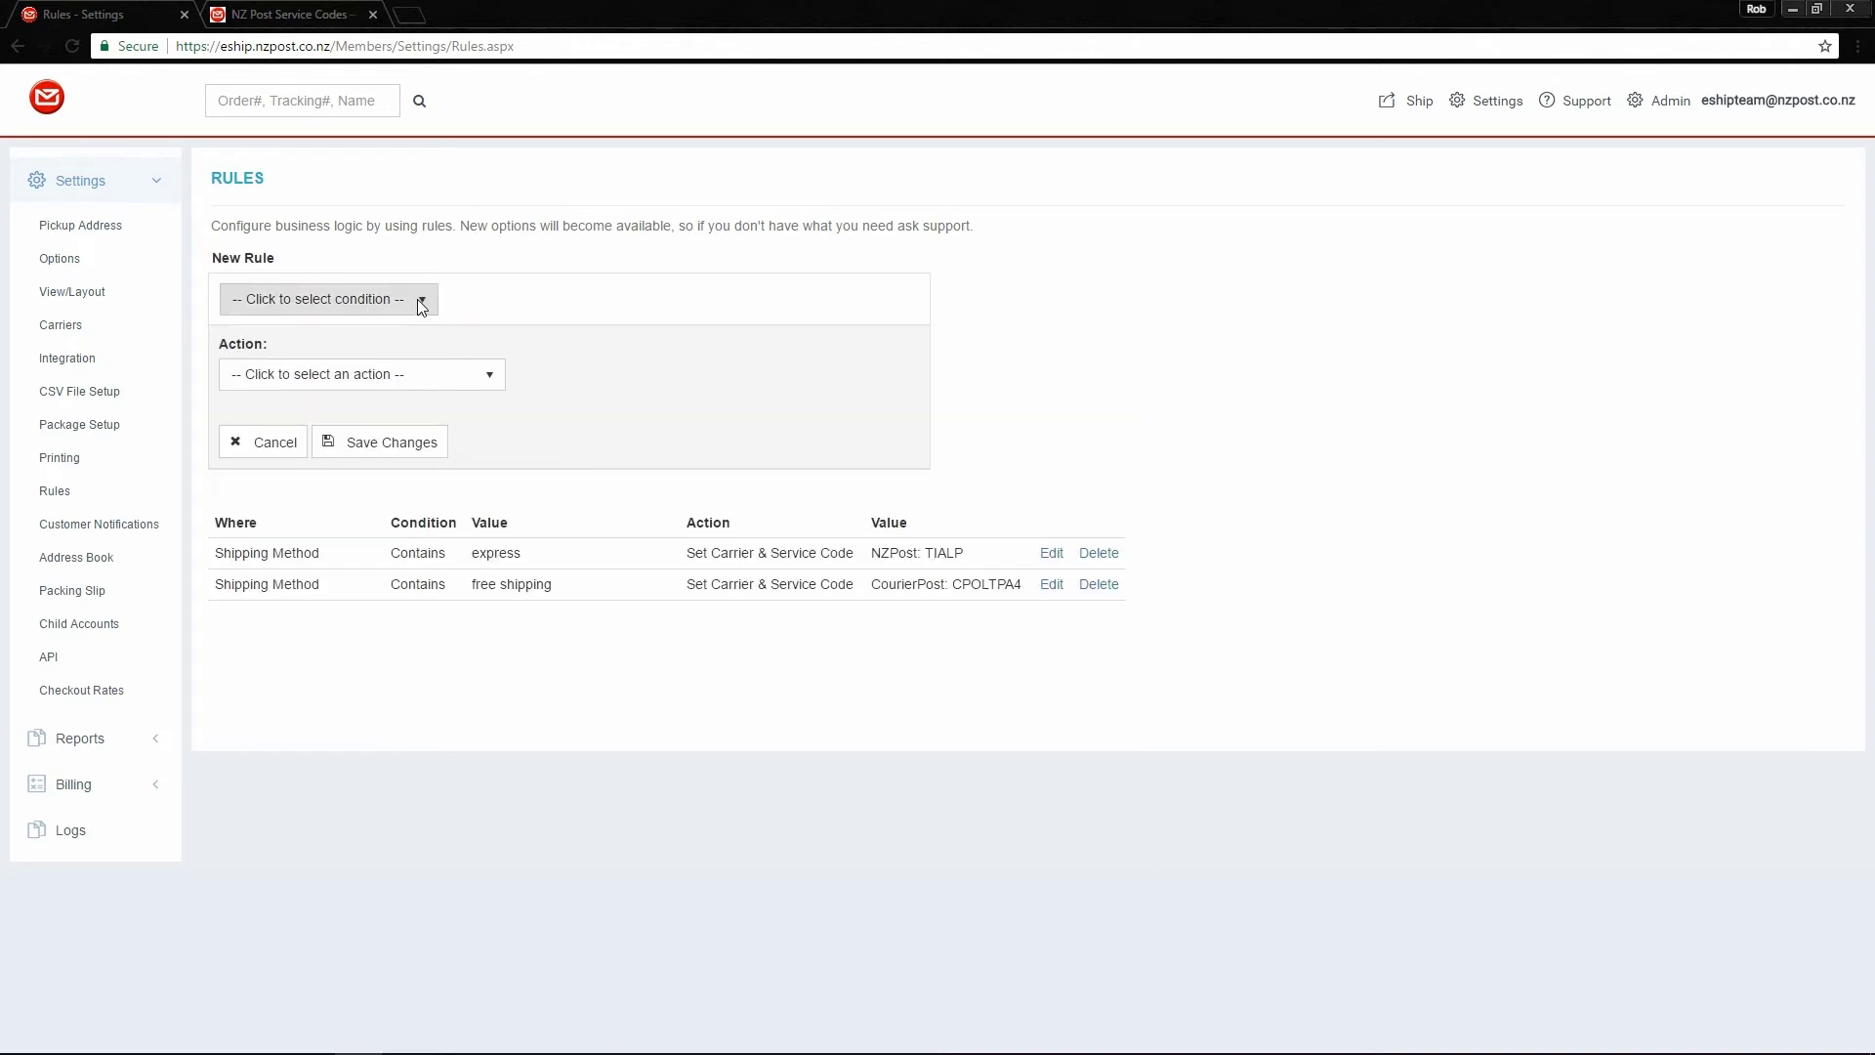
pyautogui.click(421, 307)
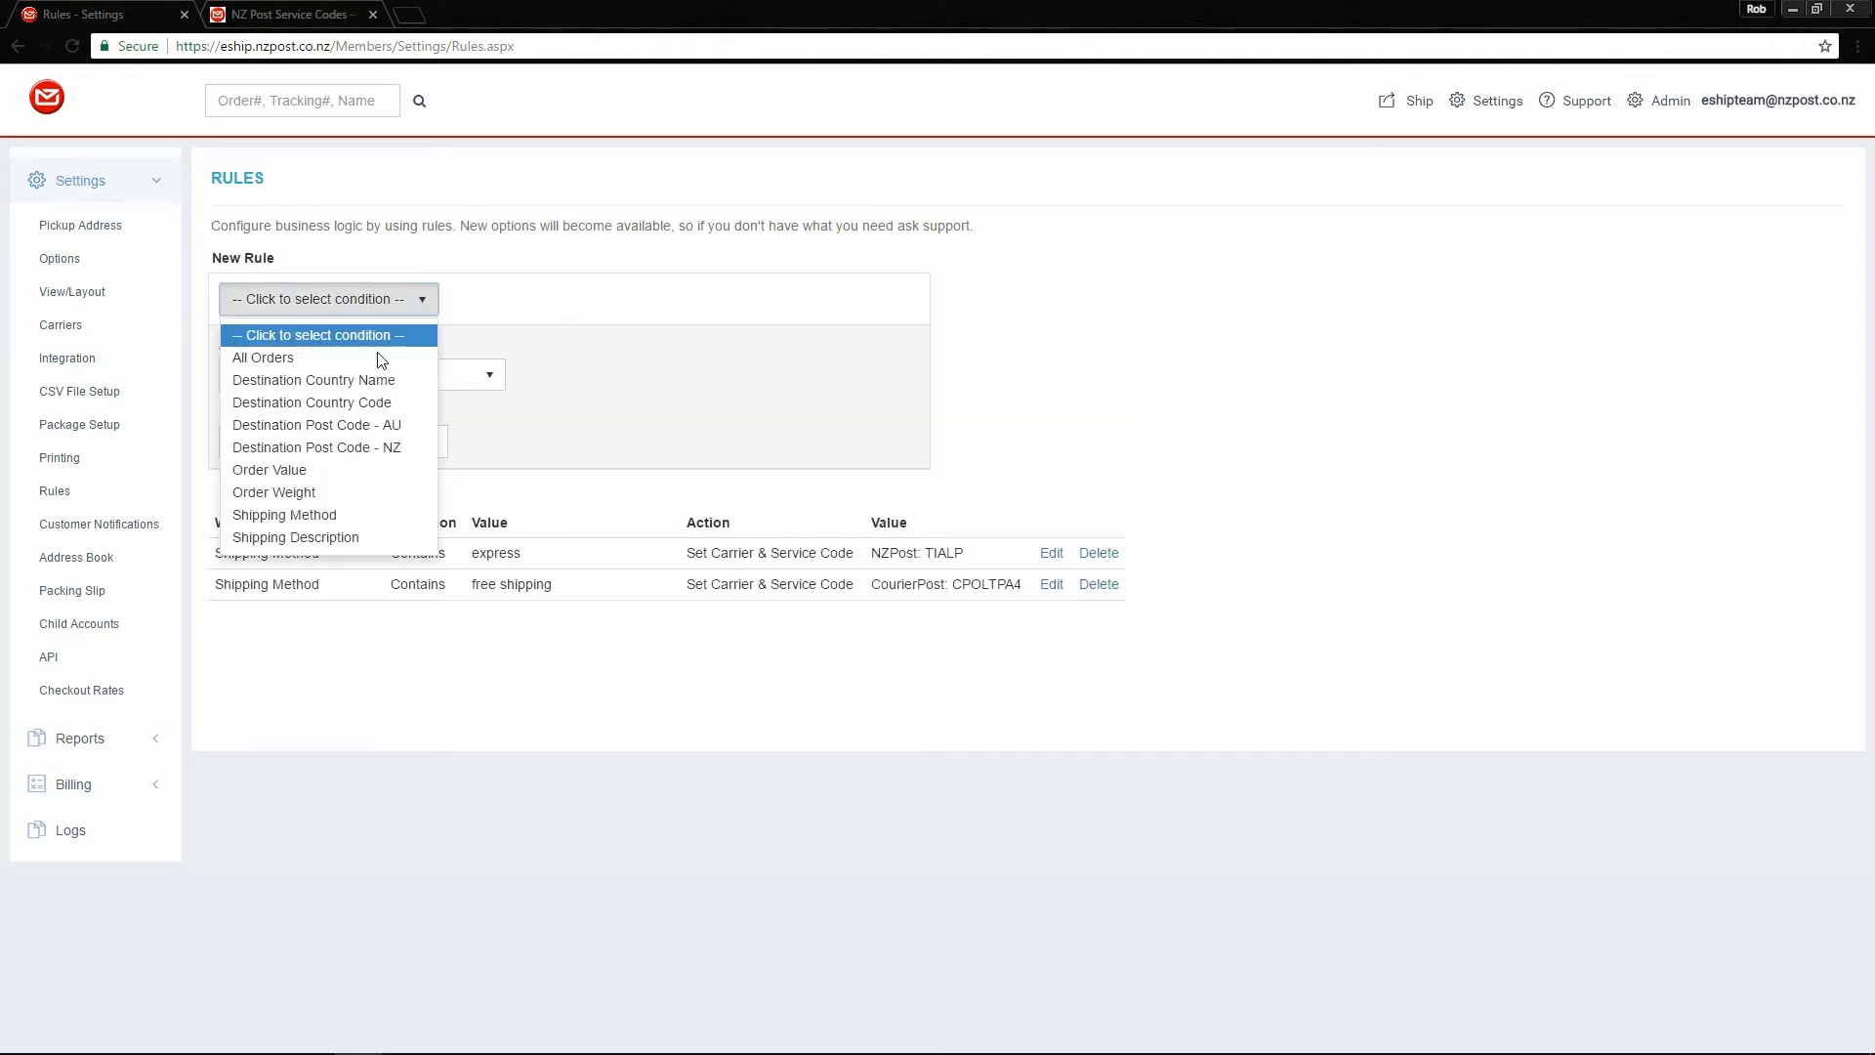
pyautogui.click(313, 477)
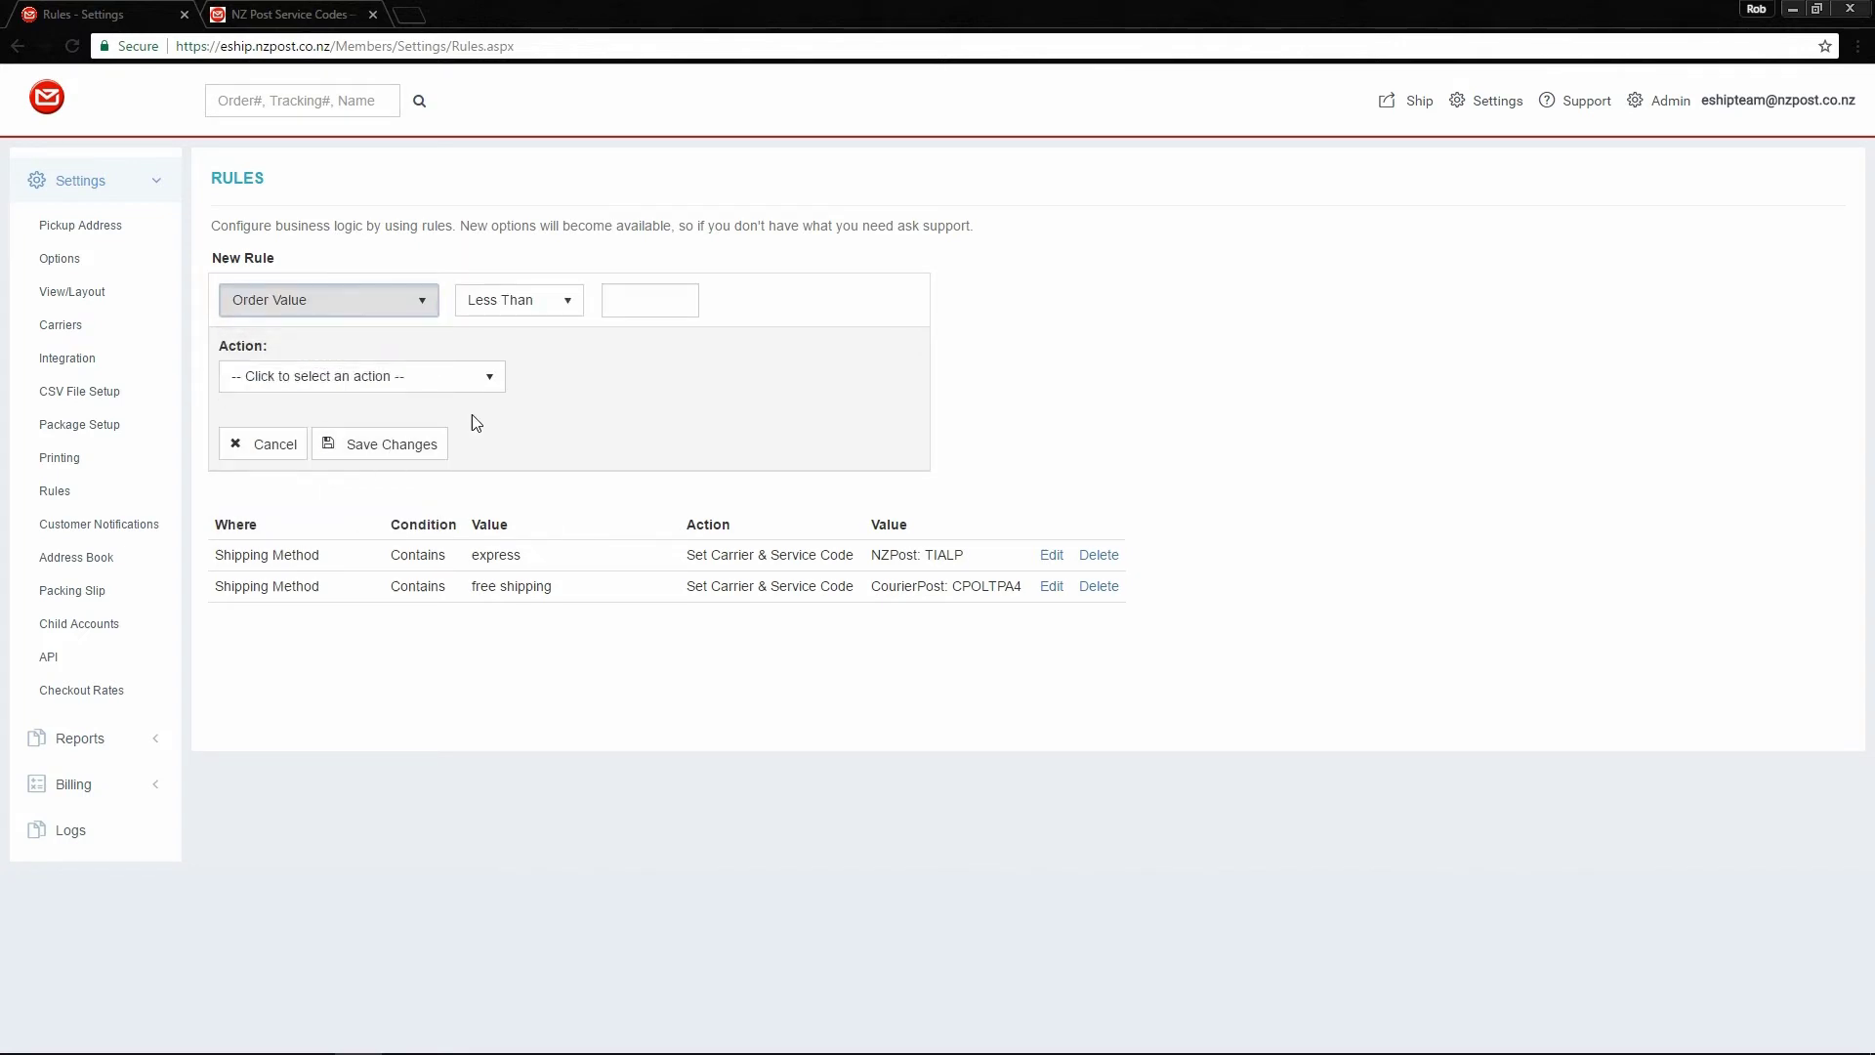
pyautogui.click(572, 309)
pyautogui.click(520, 359)
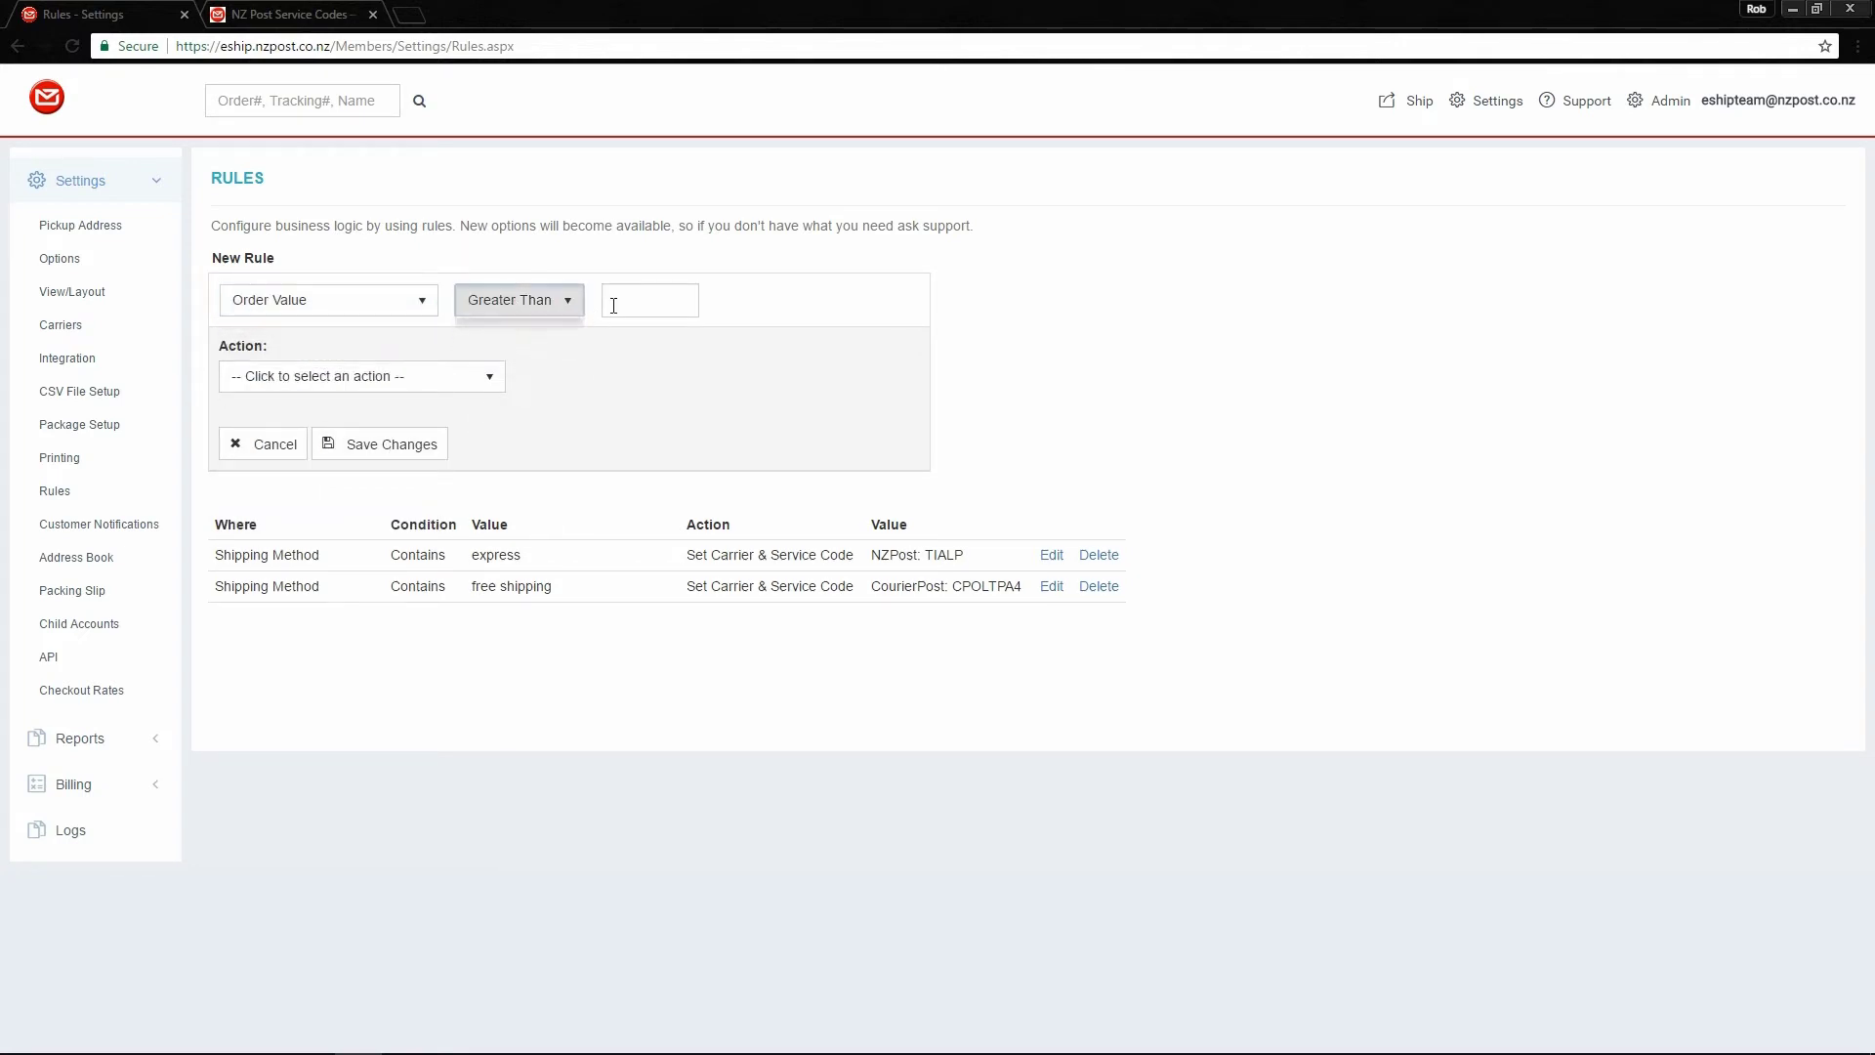
pyautogui.click(648, 298)
pyautogui.write('49')
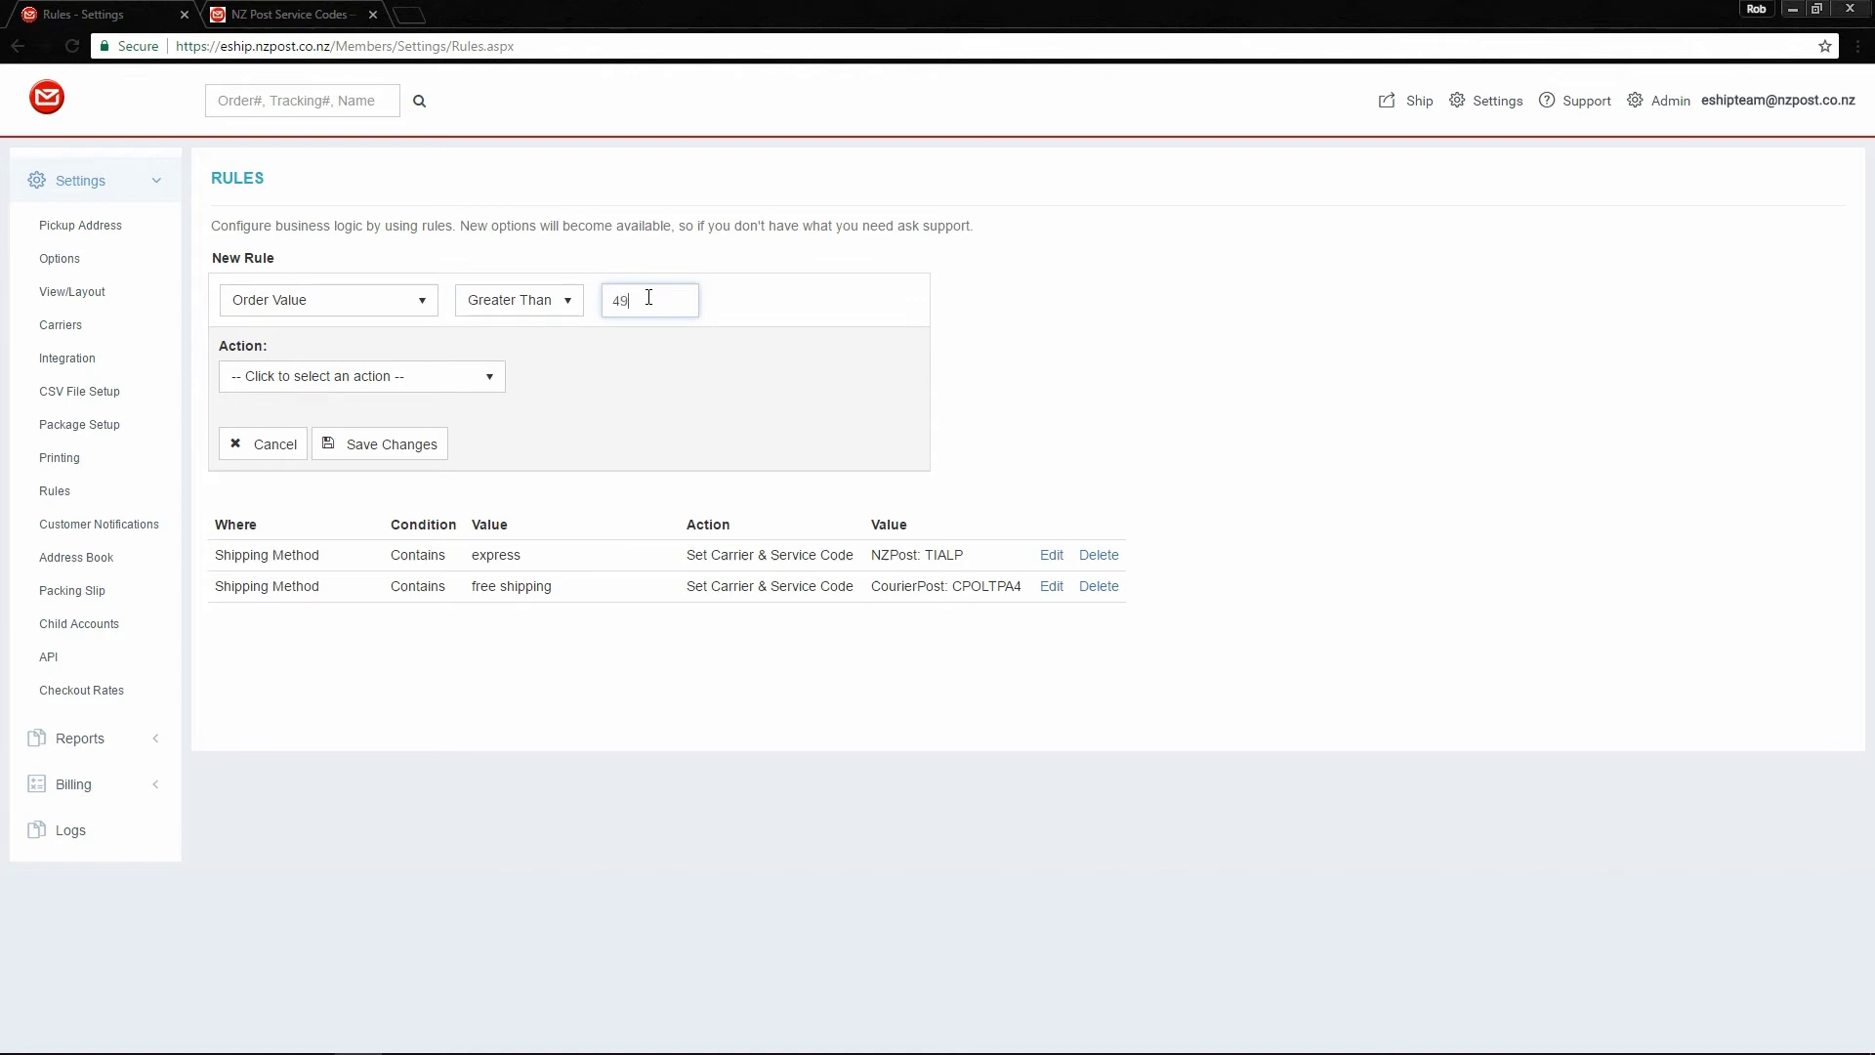
pyautogui.click(781, 298)
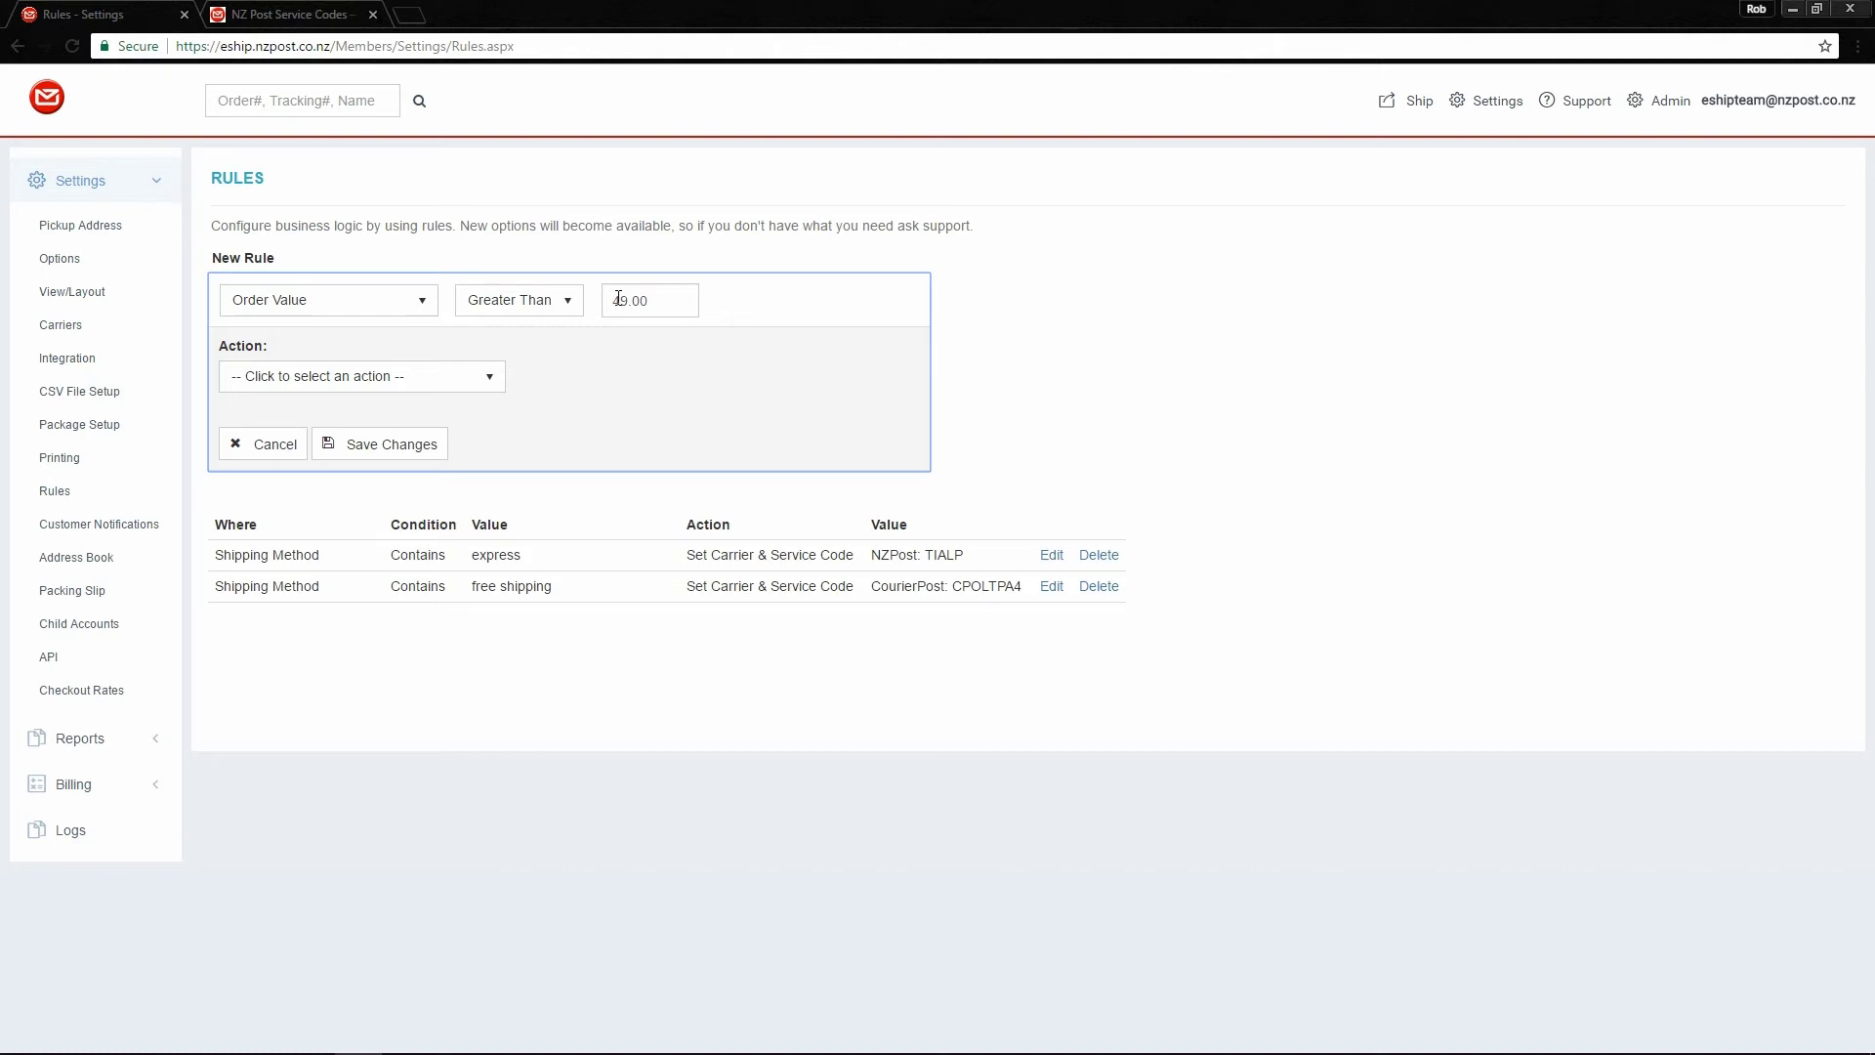
# Set the rule's action to Signature Required = True and save it.
pyautogui.click(461, 375)
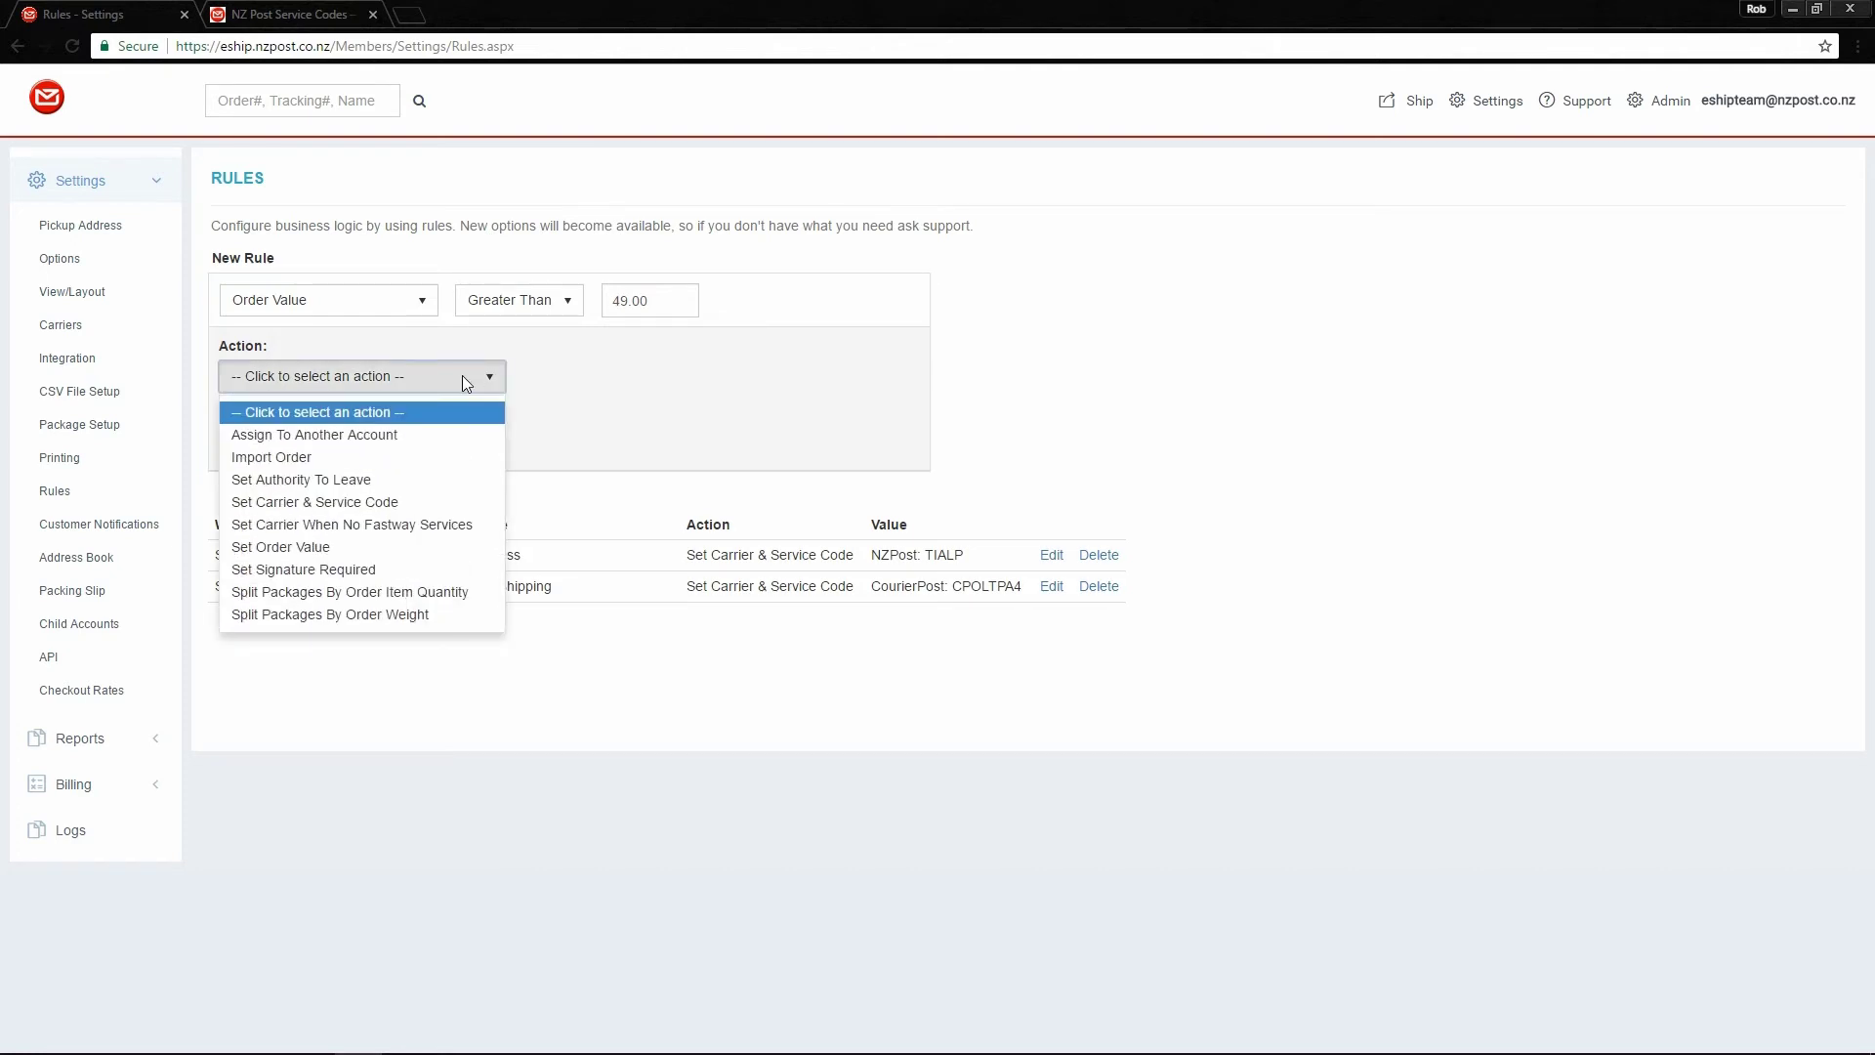
pyautogui.click(376, 569)
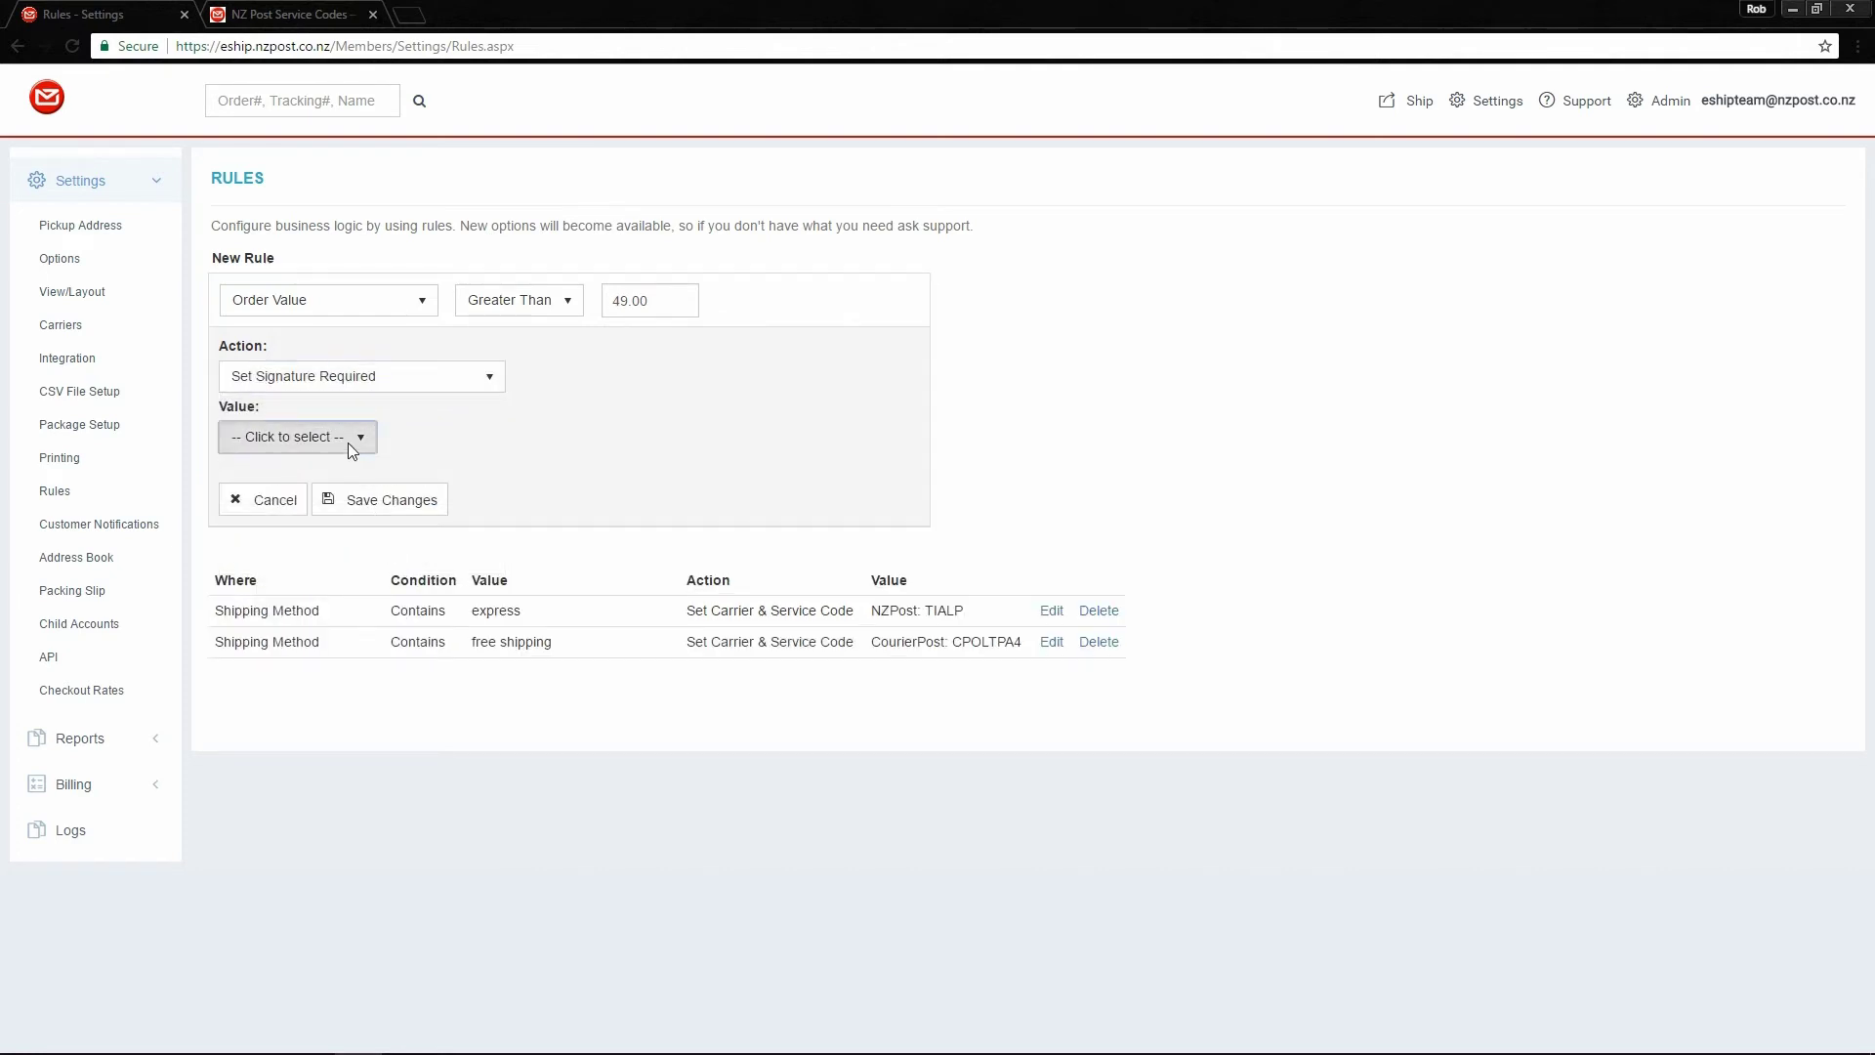
pyautogui.click(347, 439)
pyautogui.click(363, 495)
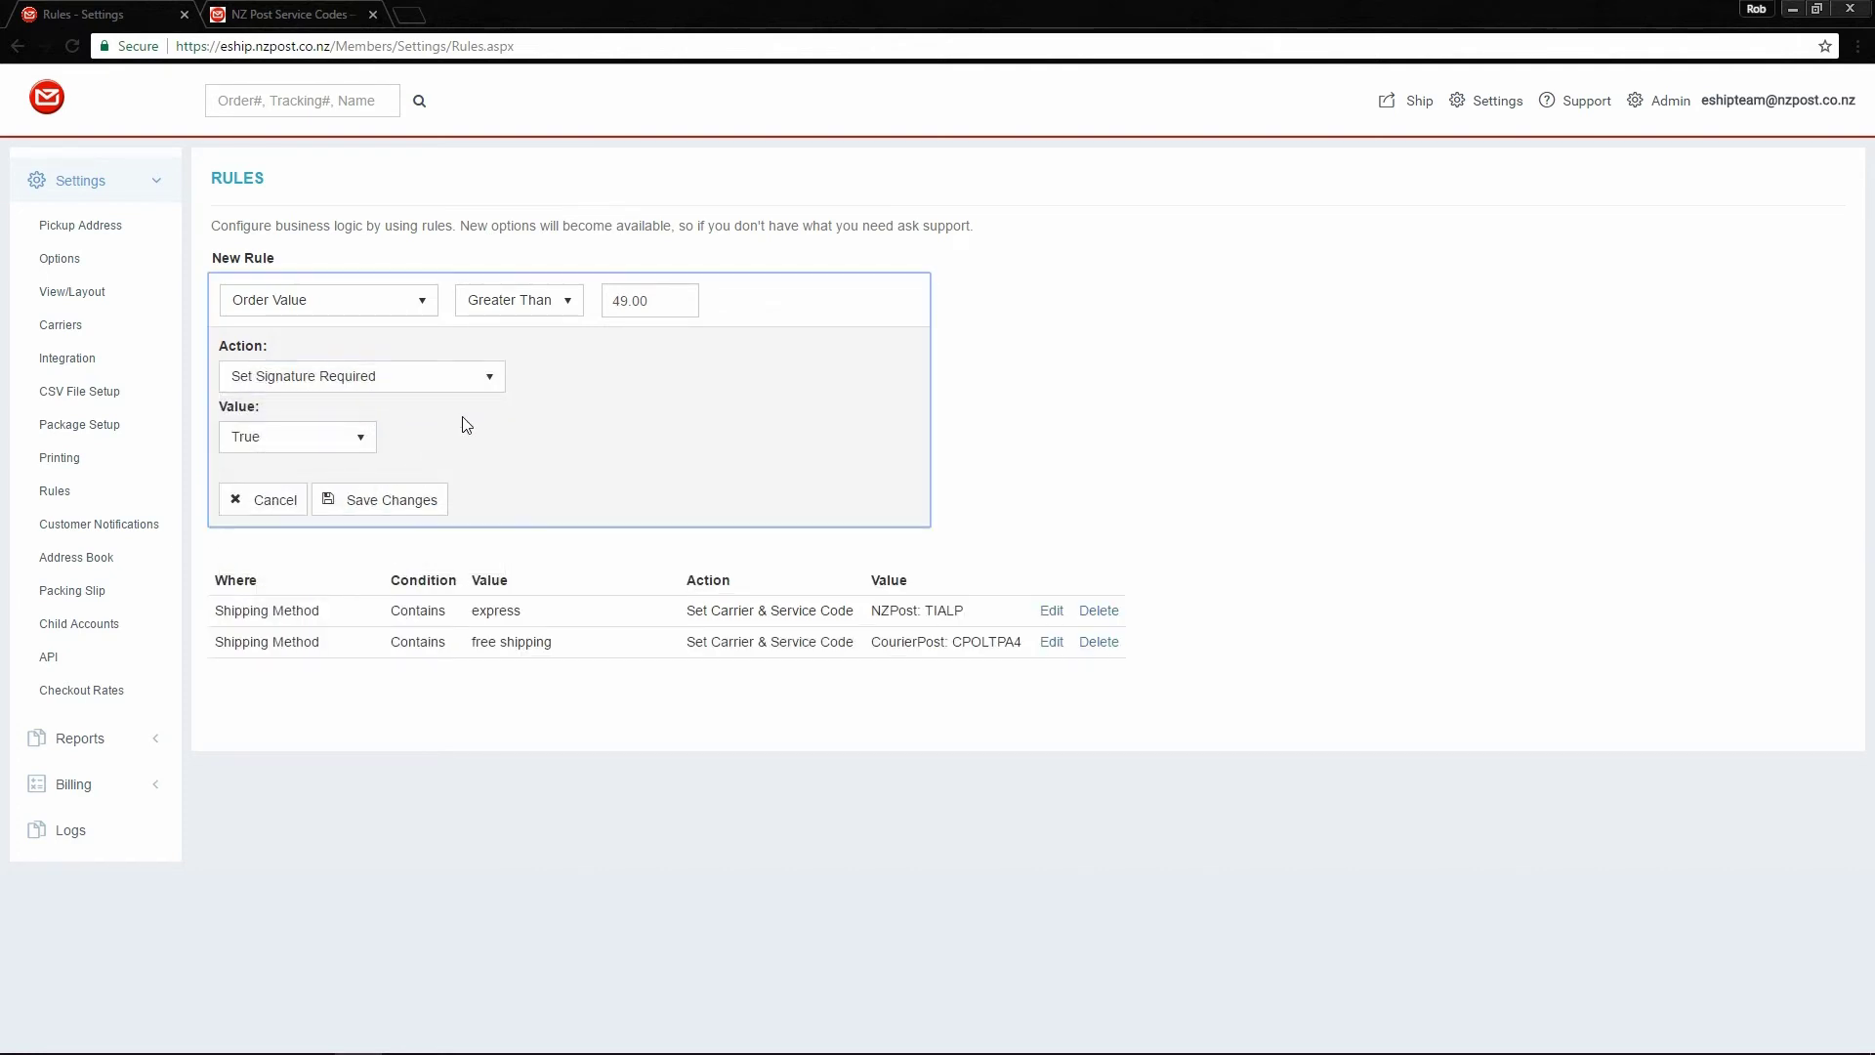
pyautogui.click(407, 502)
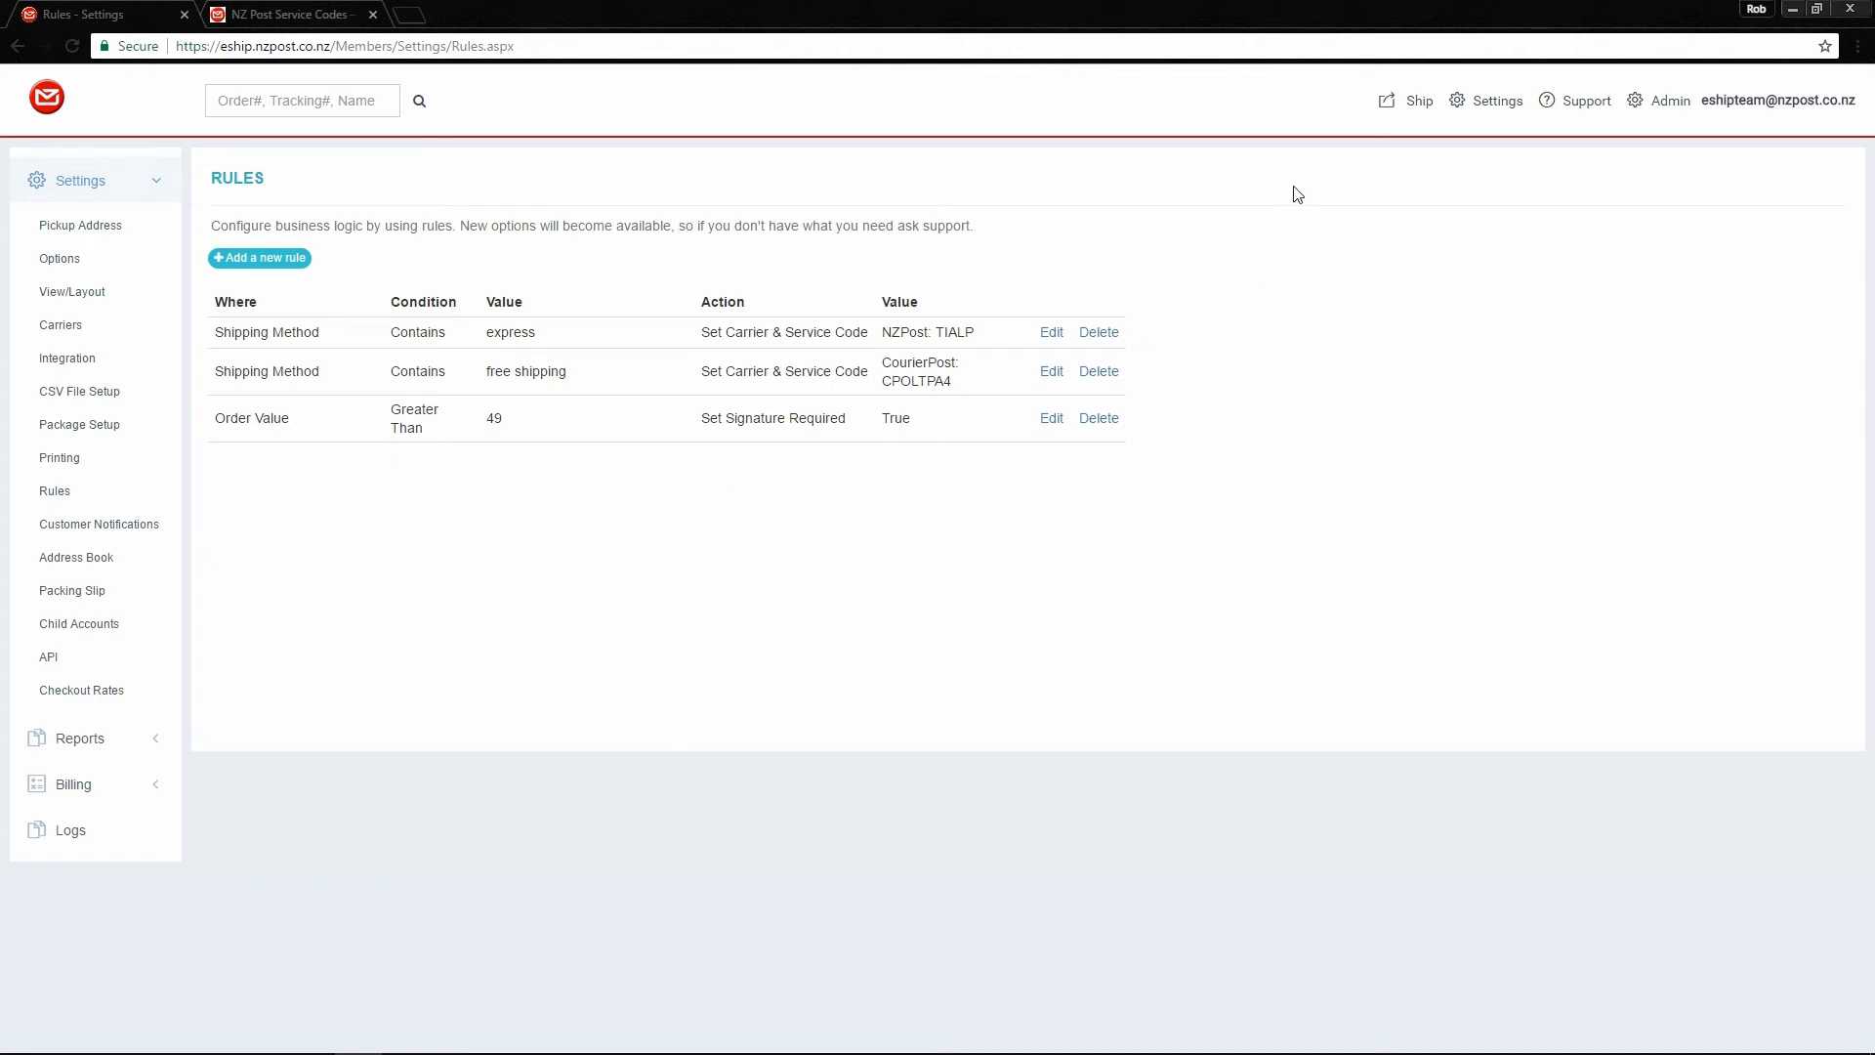
# Upload 'eShip test address list 1.csv' on the Ship page to import its orders.
pyautogui.click(1394, 115)
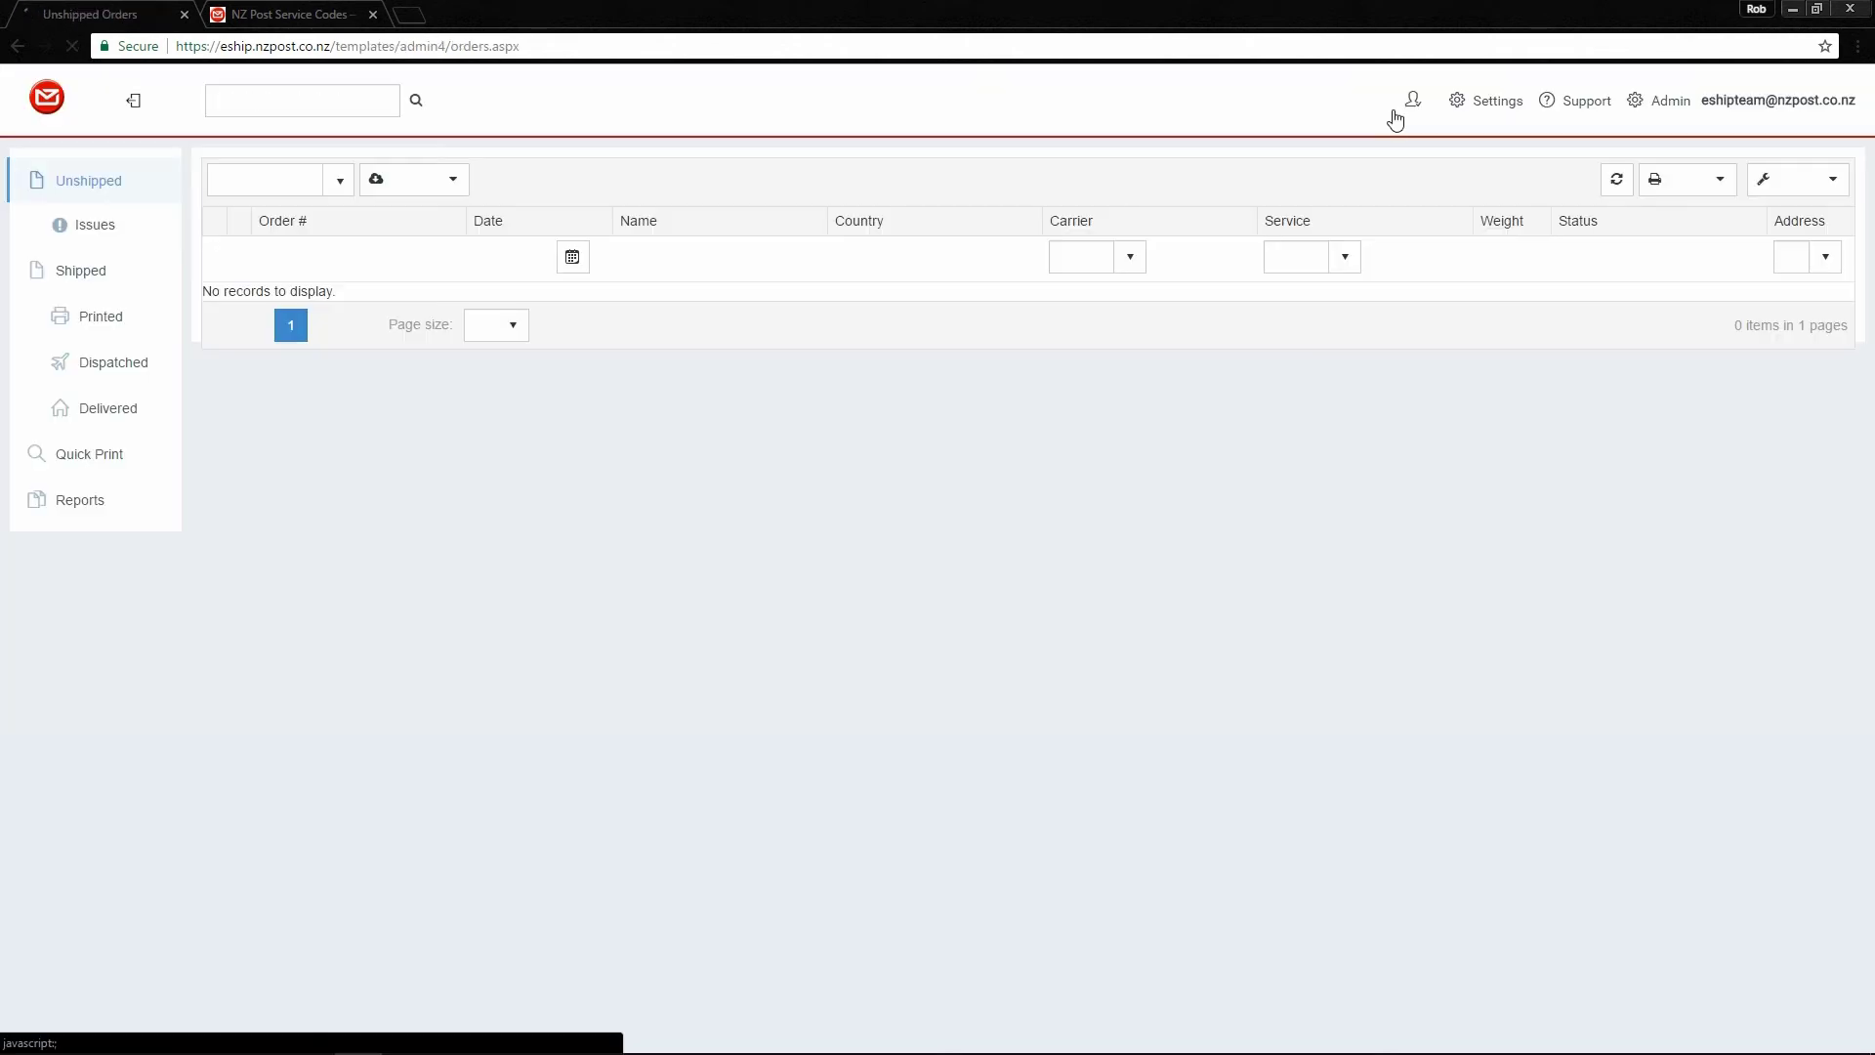
pyautogui.click(452, 194)
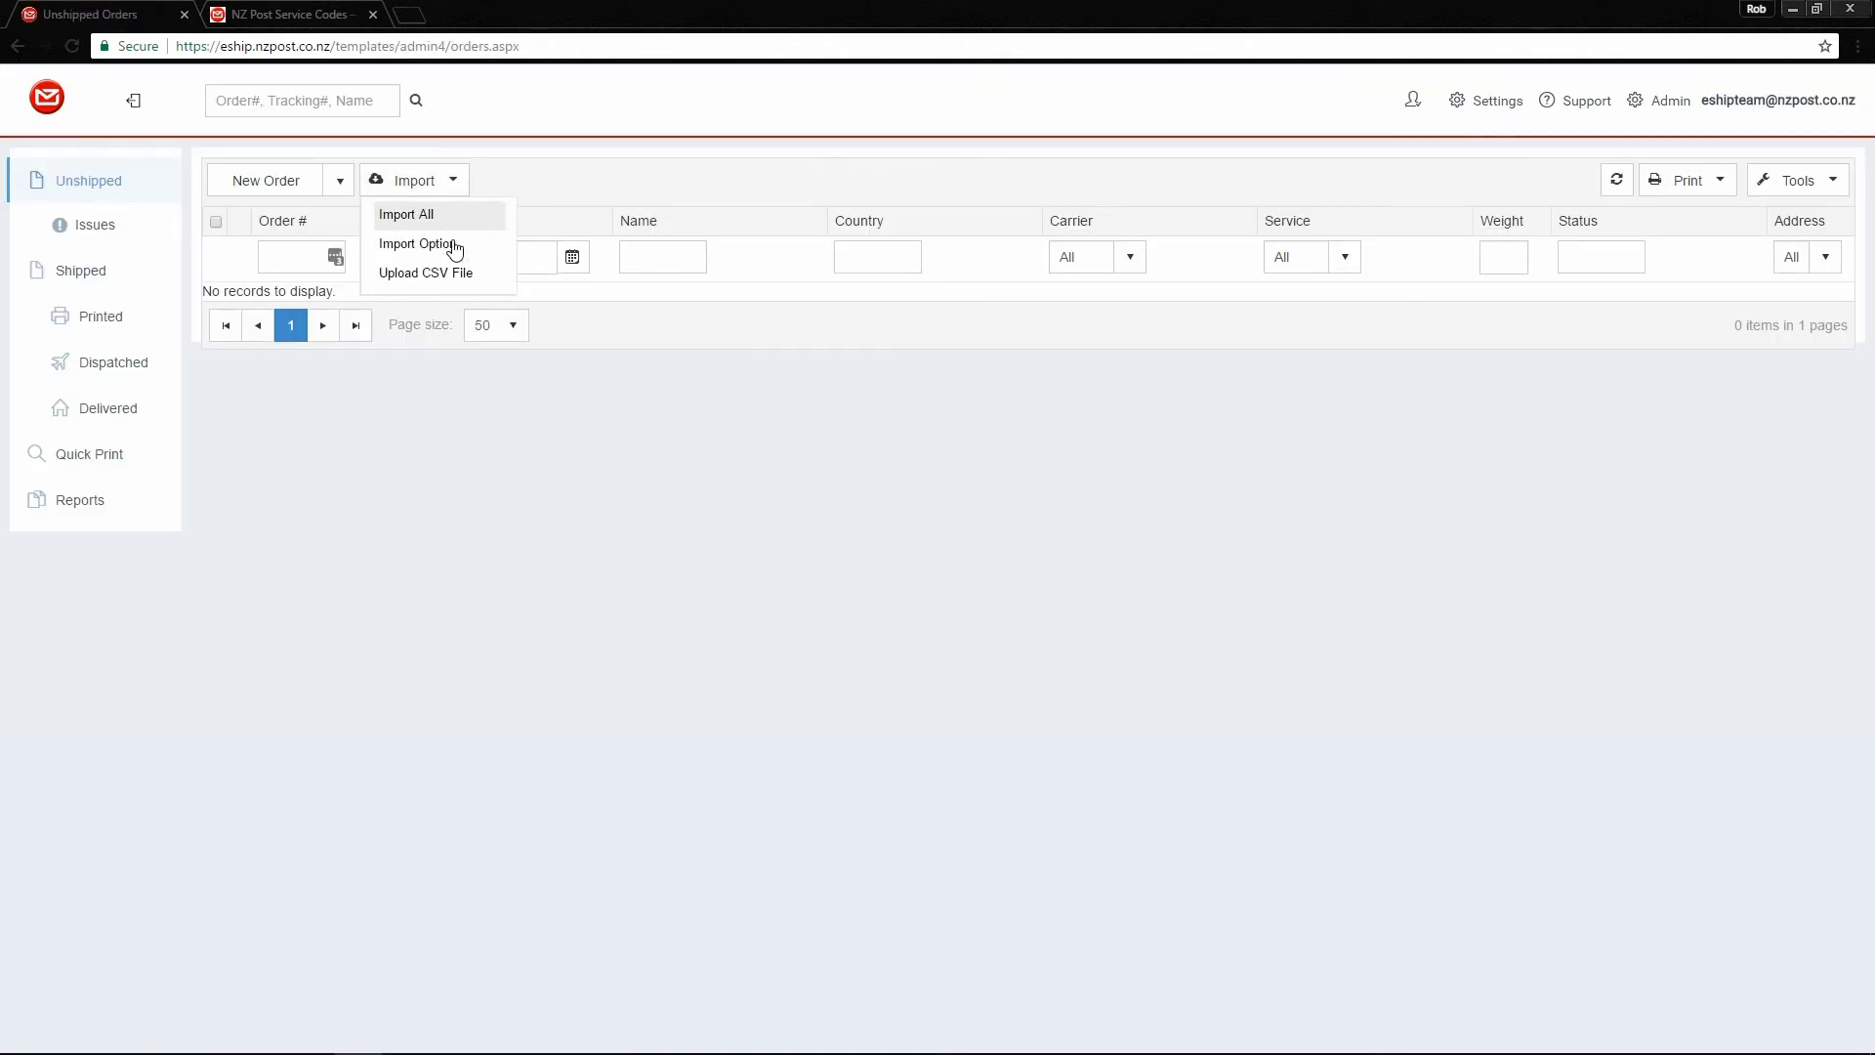
pyautogui.click(459, 276)
pyautogui.click(819, 196)
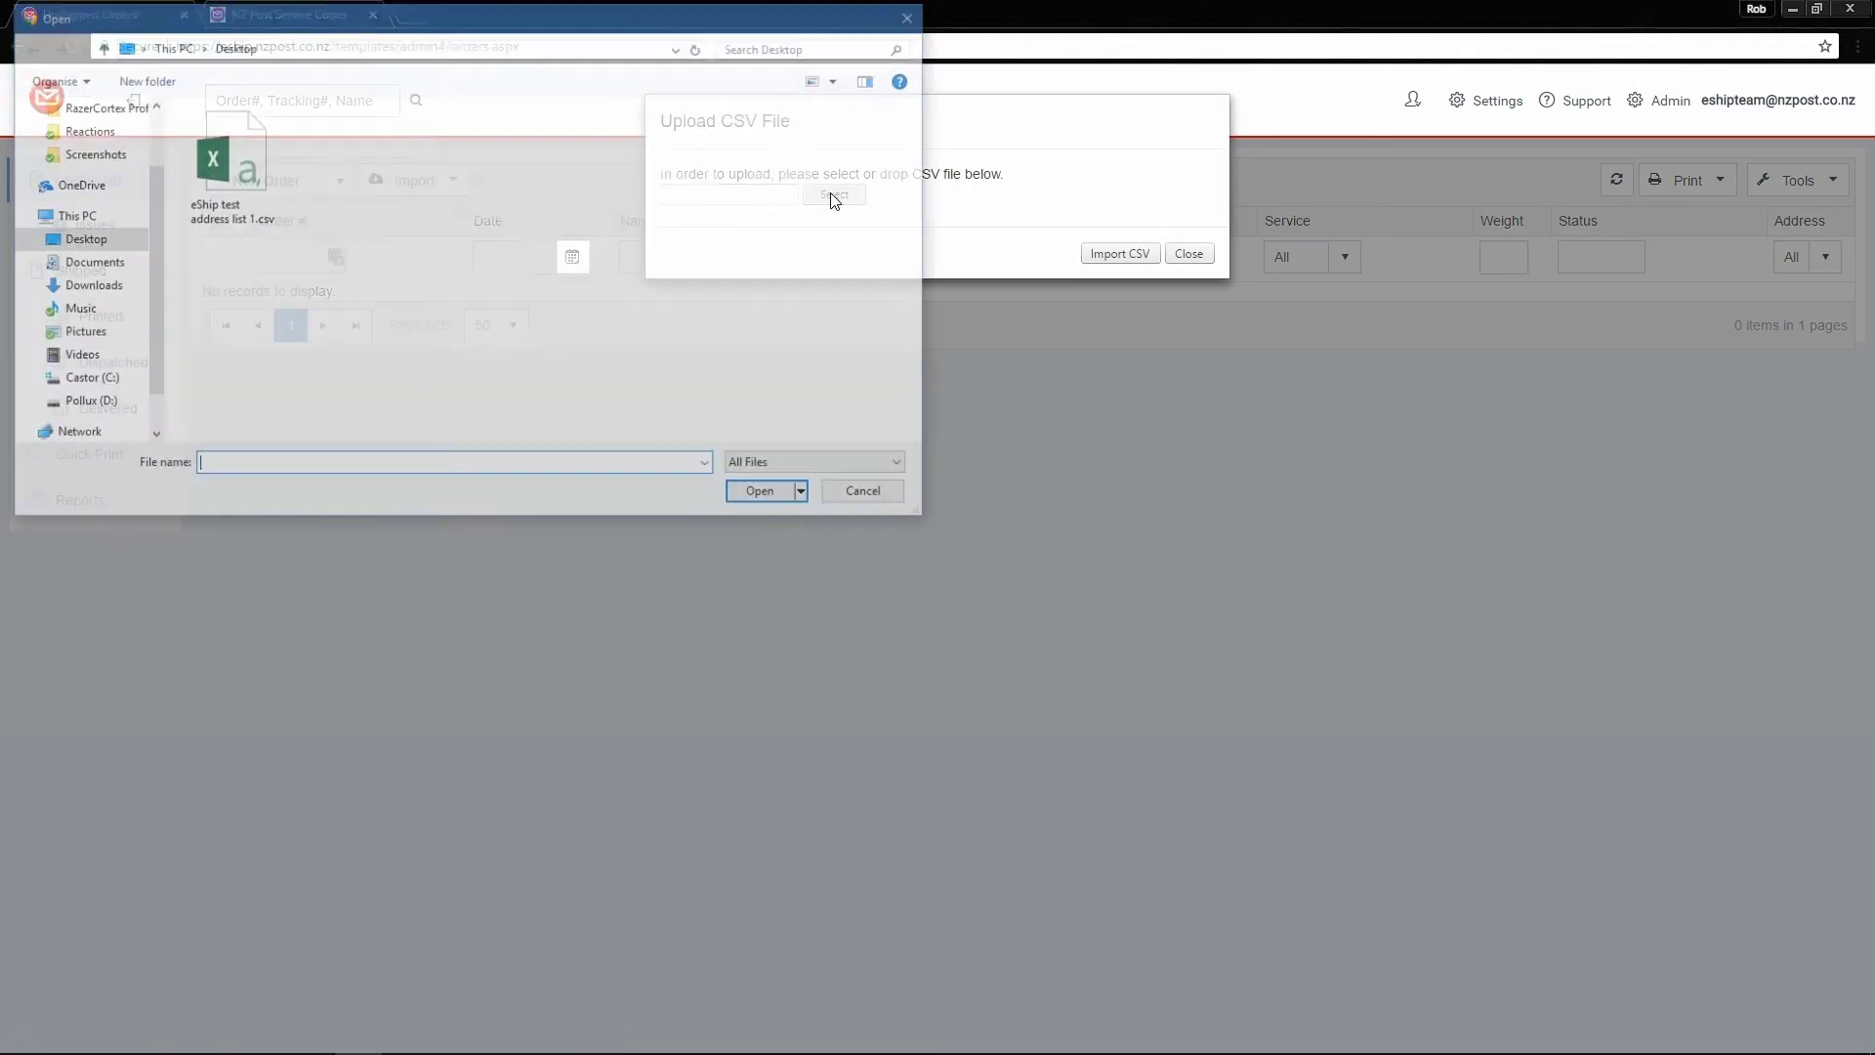
pyautogui.doubleClick(223, 171)
pyautogui.click(1094, 253)
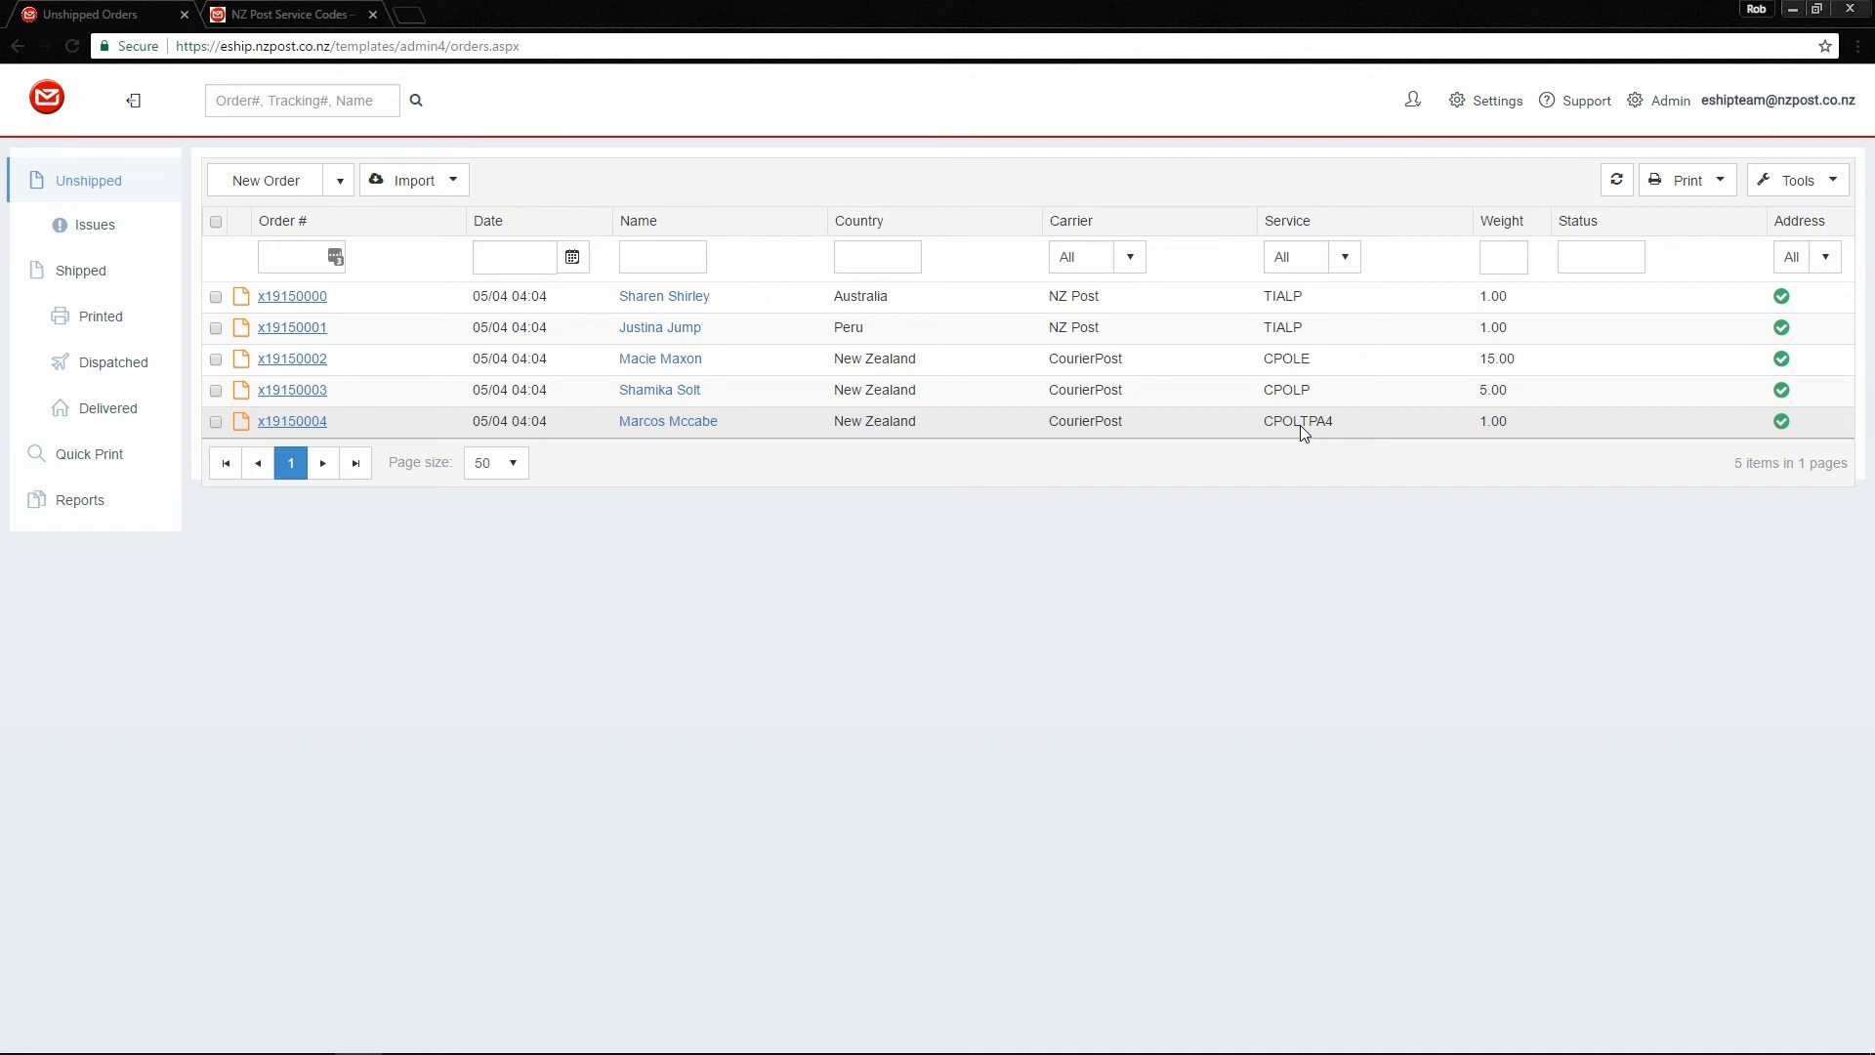
pyautogui.click(650, 361)
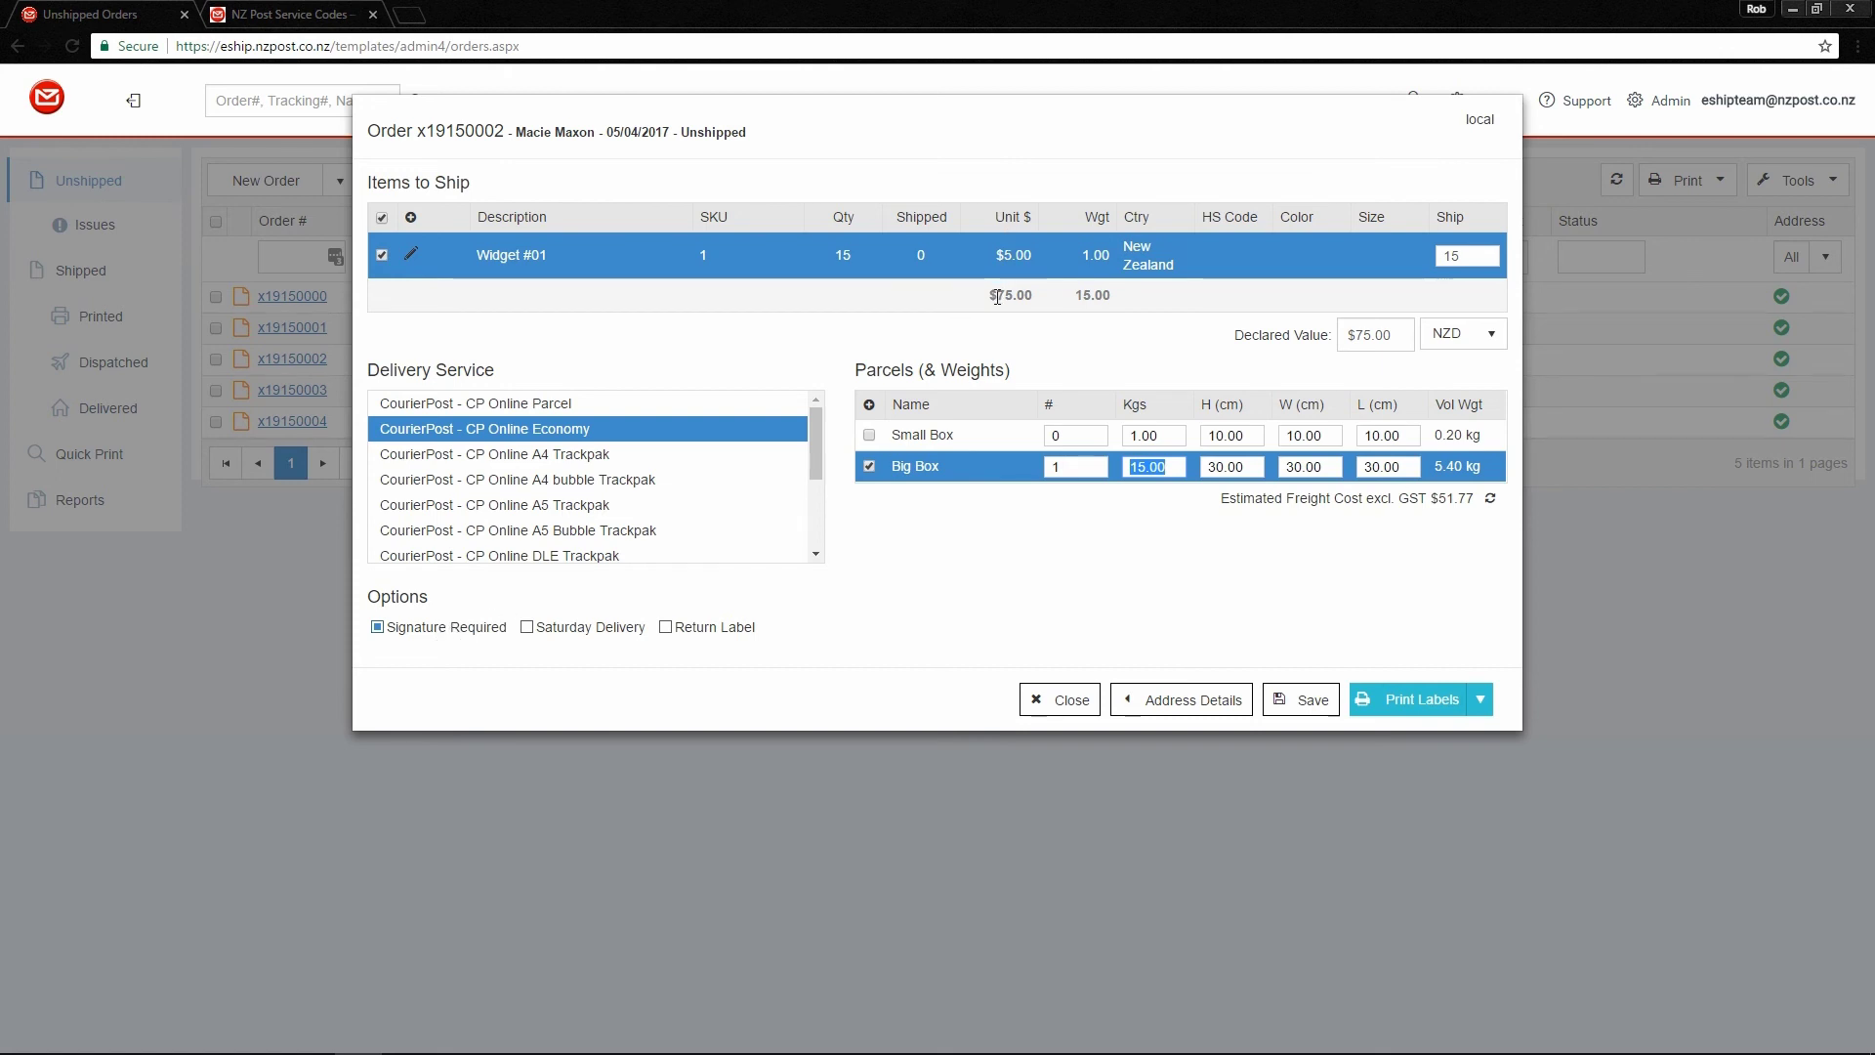
pyautogui.moveTo(998, 295); pyautogui.dragTo(1046, 306)
pyautogui.click(1051, 337)
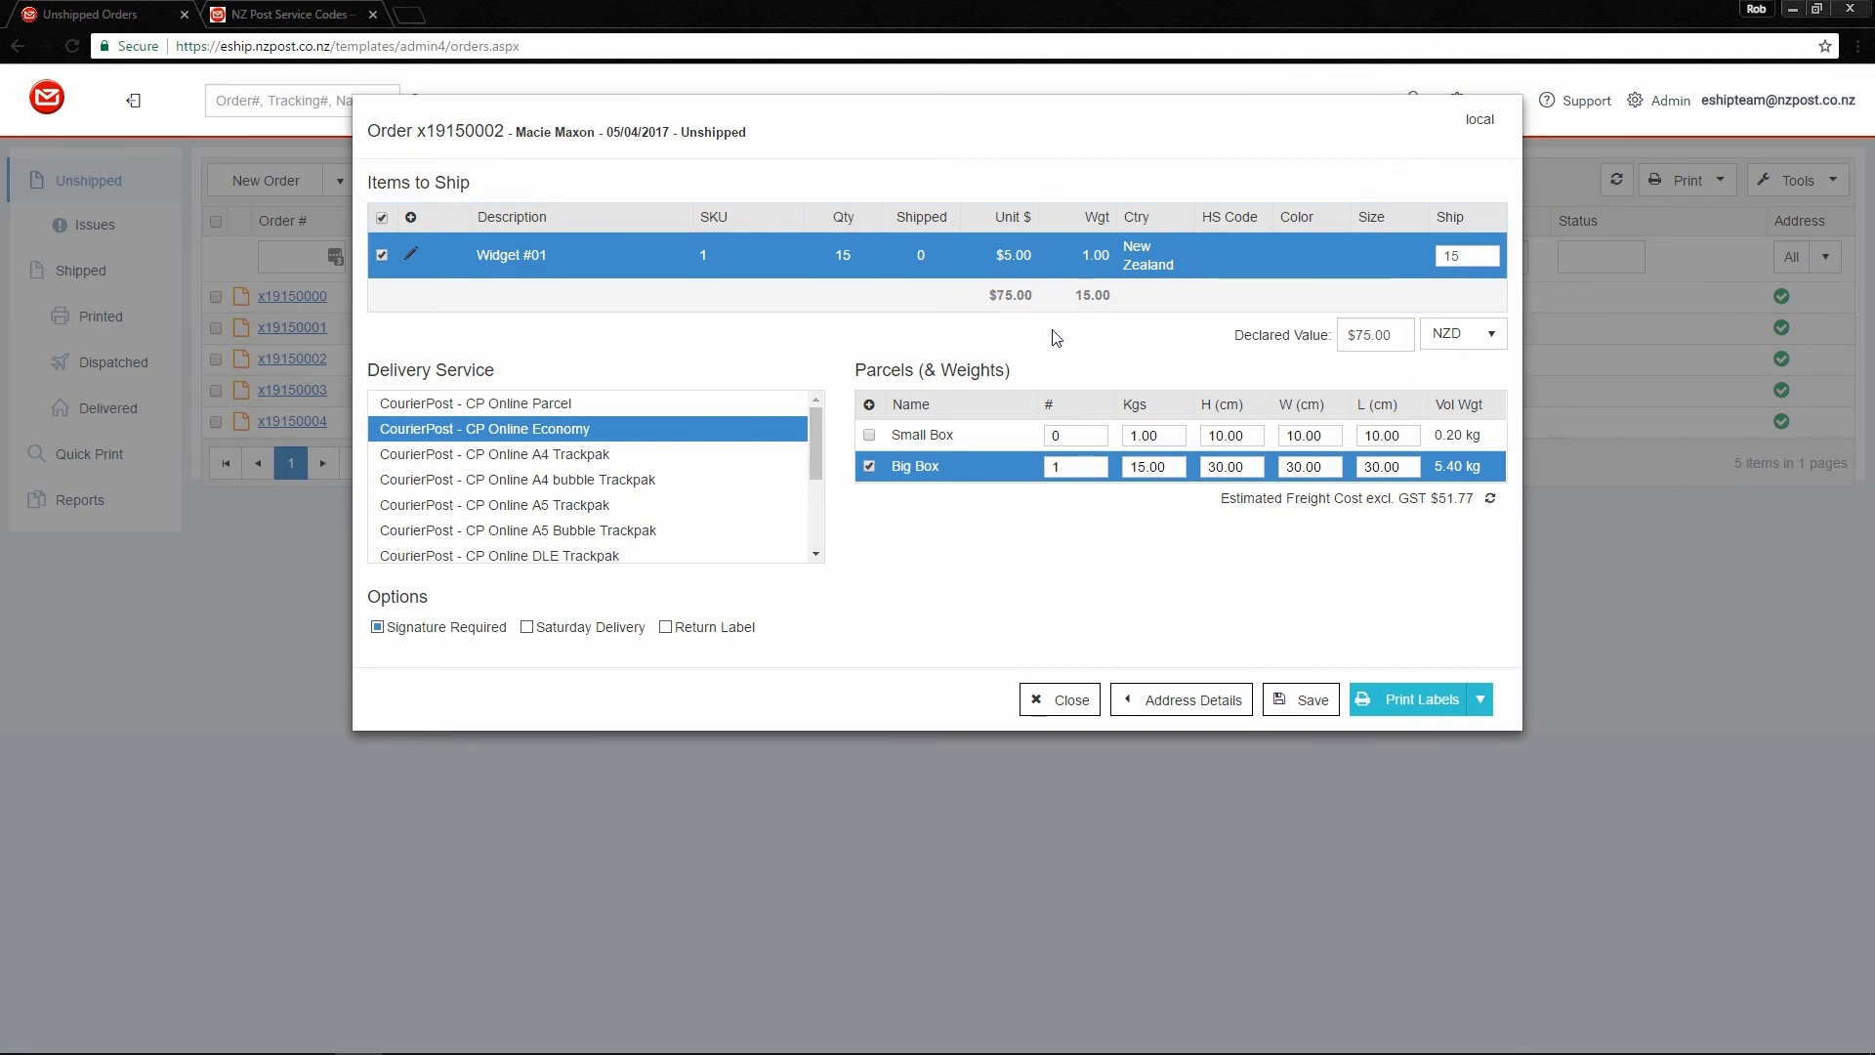
pyautogui.click(1088, 292)
pyautogui.moveTo(1088, 292); pyautogui.dragTo(1121, 297)
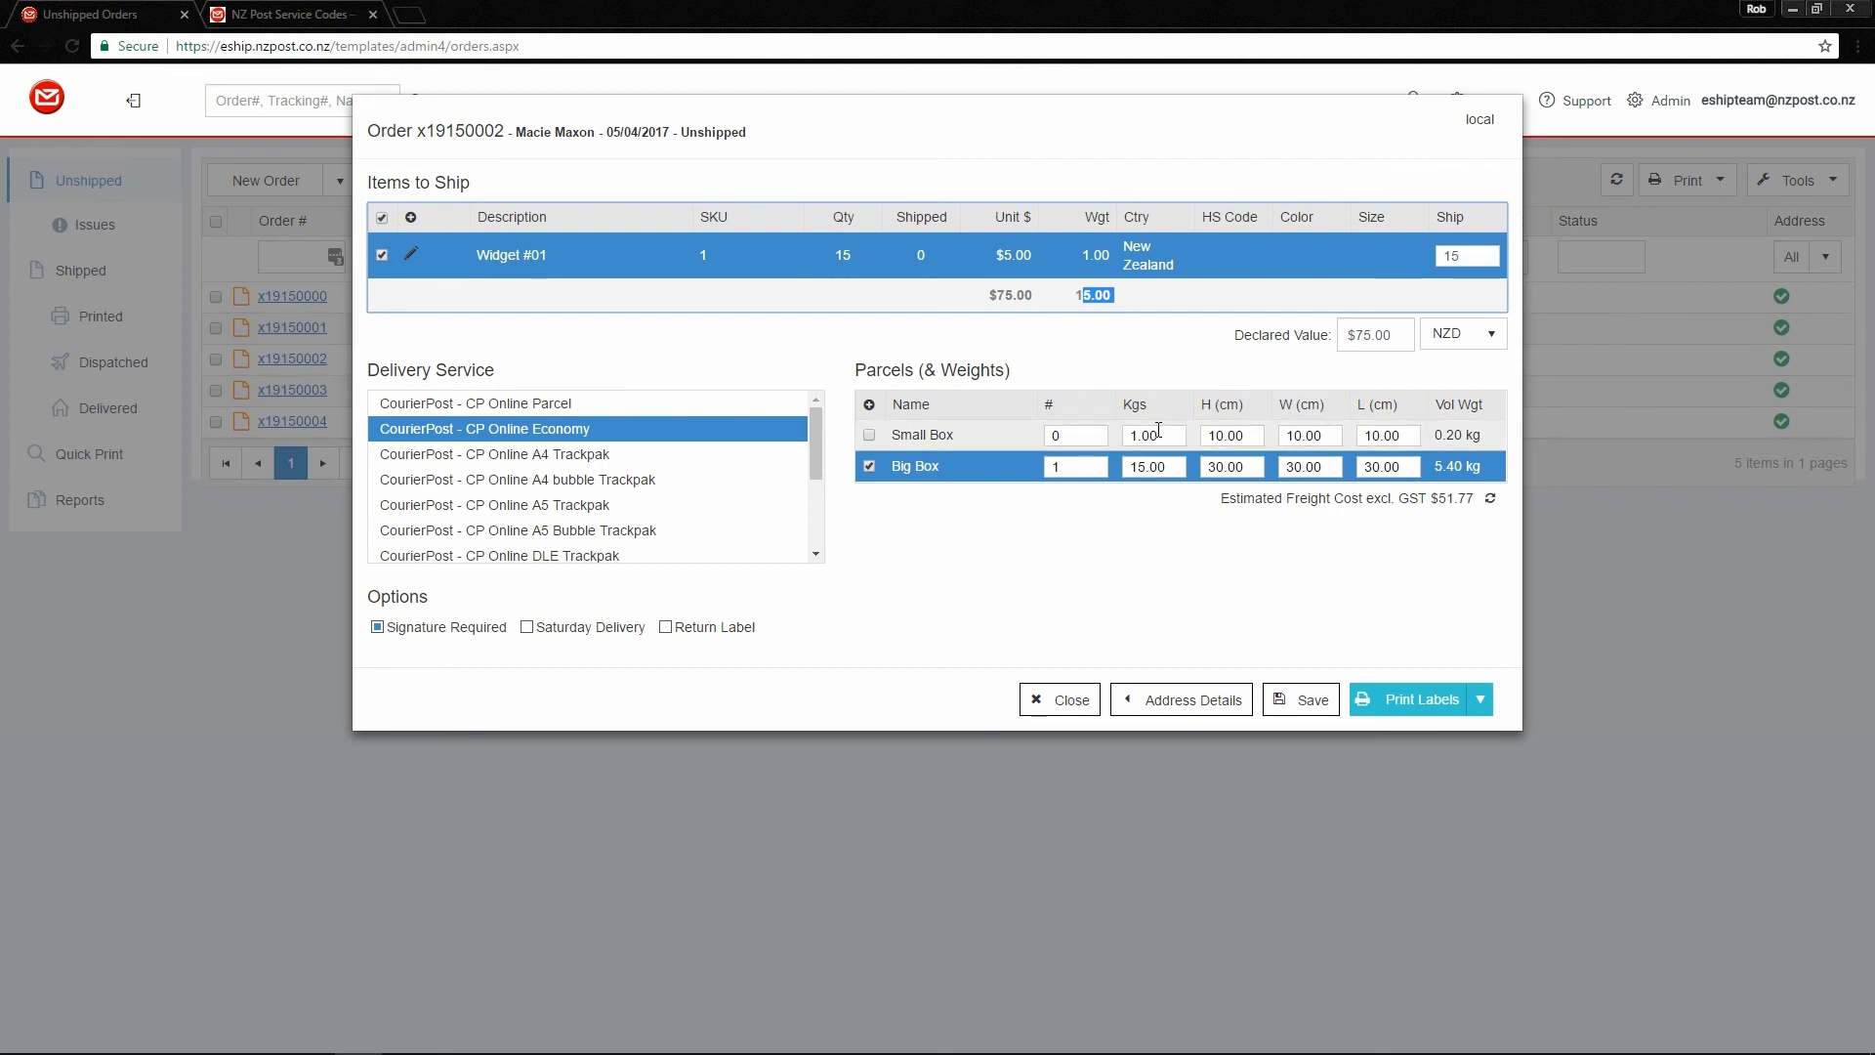
pyautogui.click(1075, 699)
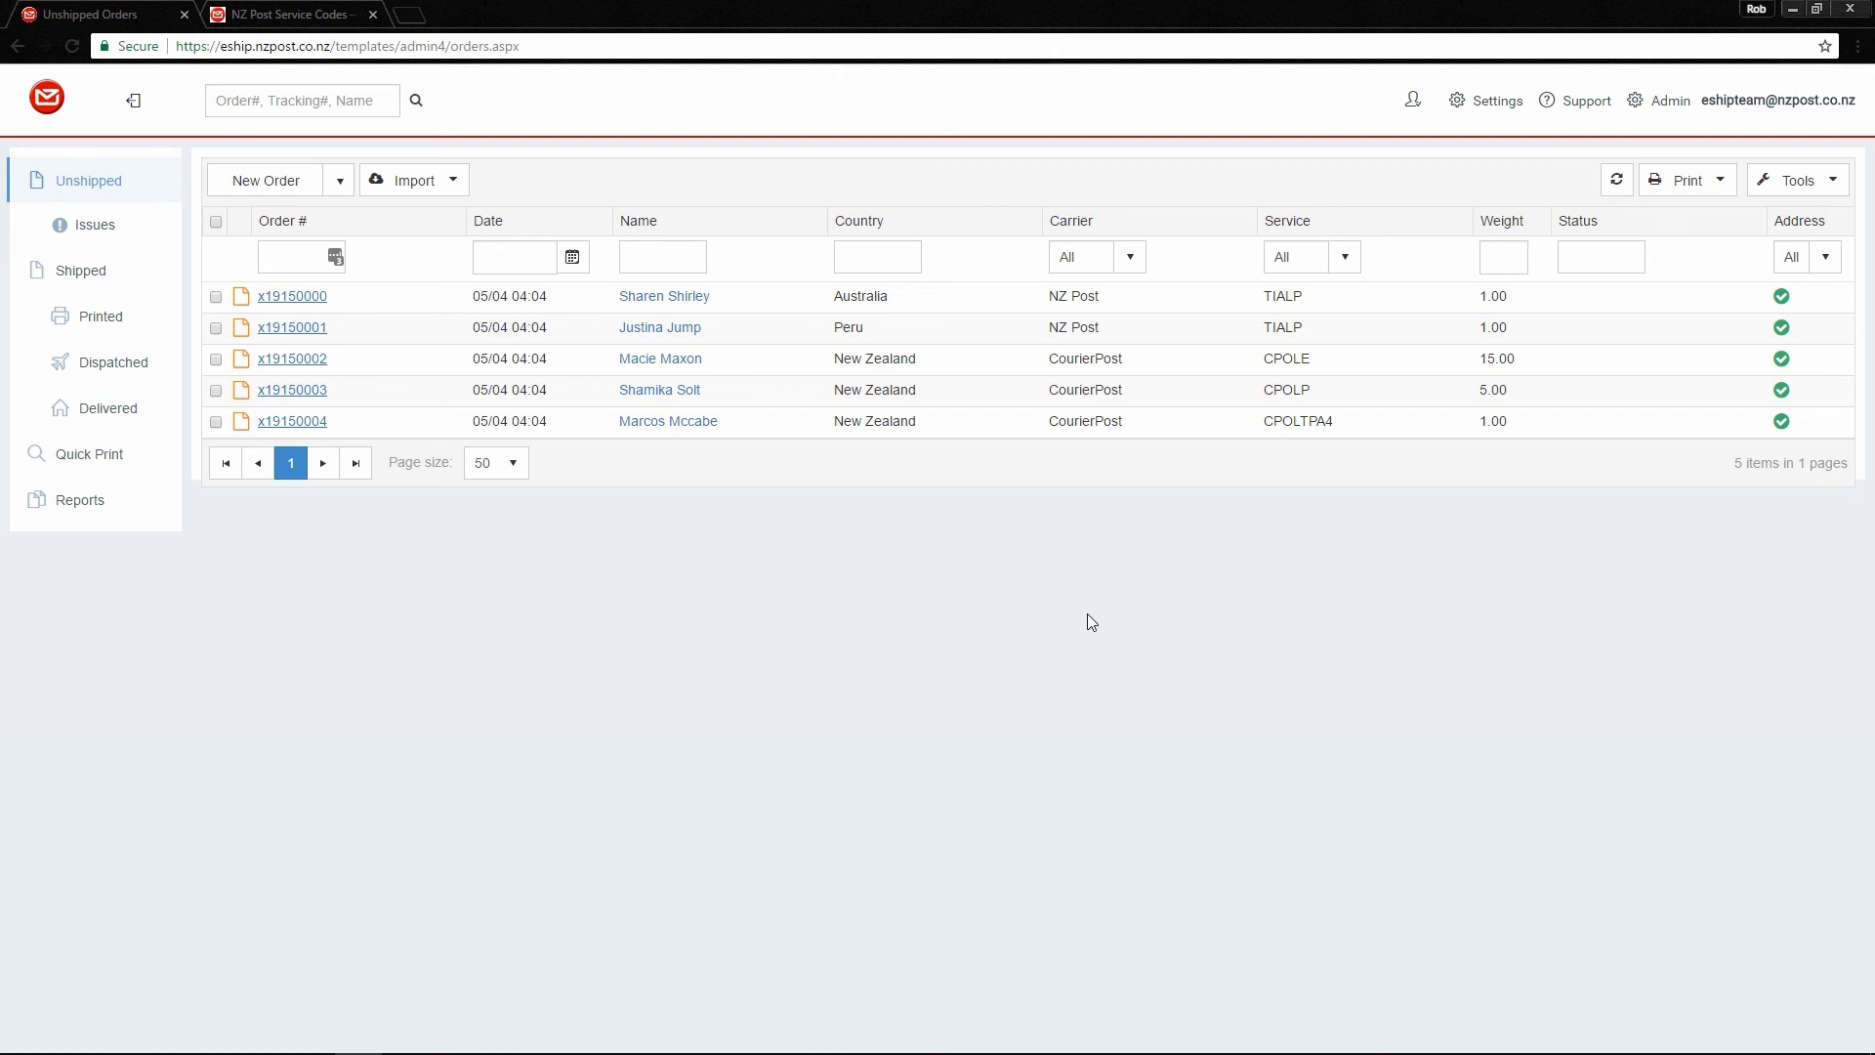
pyautogui.click(216, 359)
pyautogui.click(216, 391)
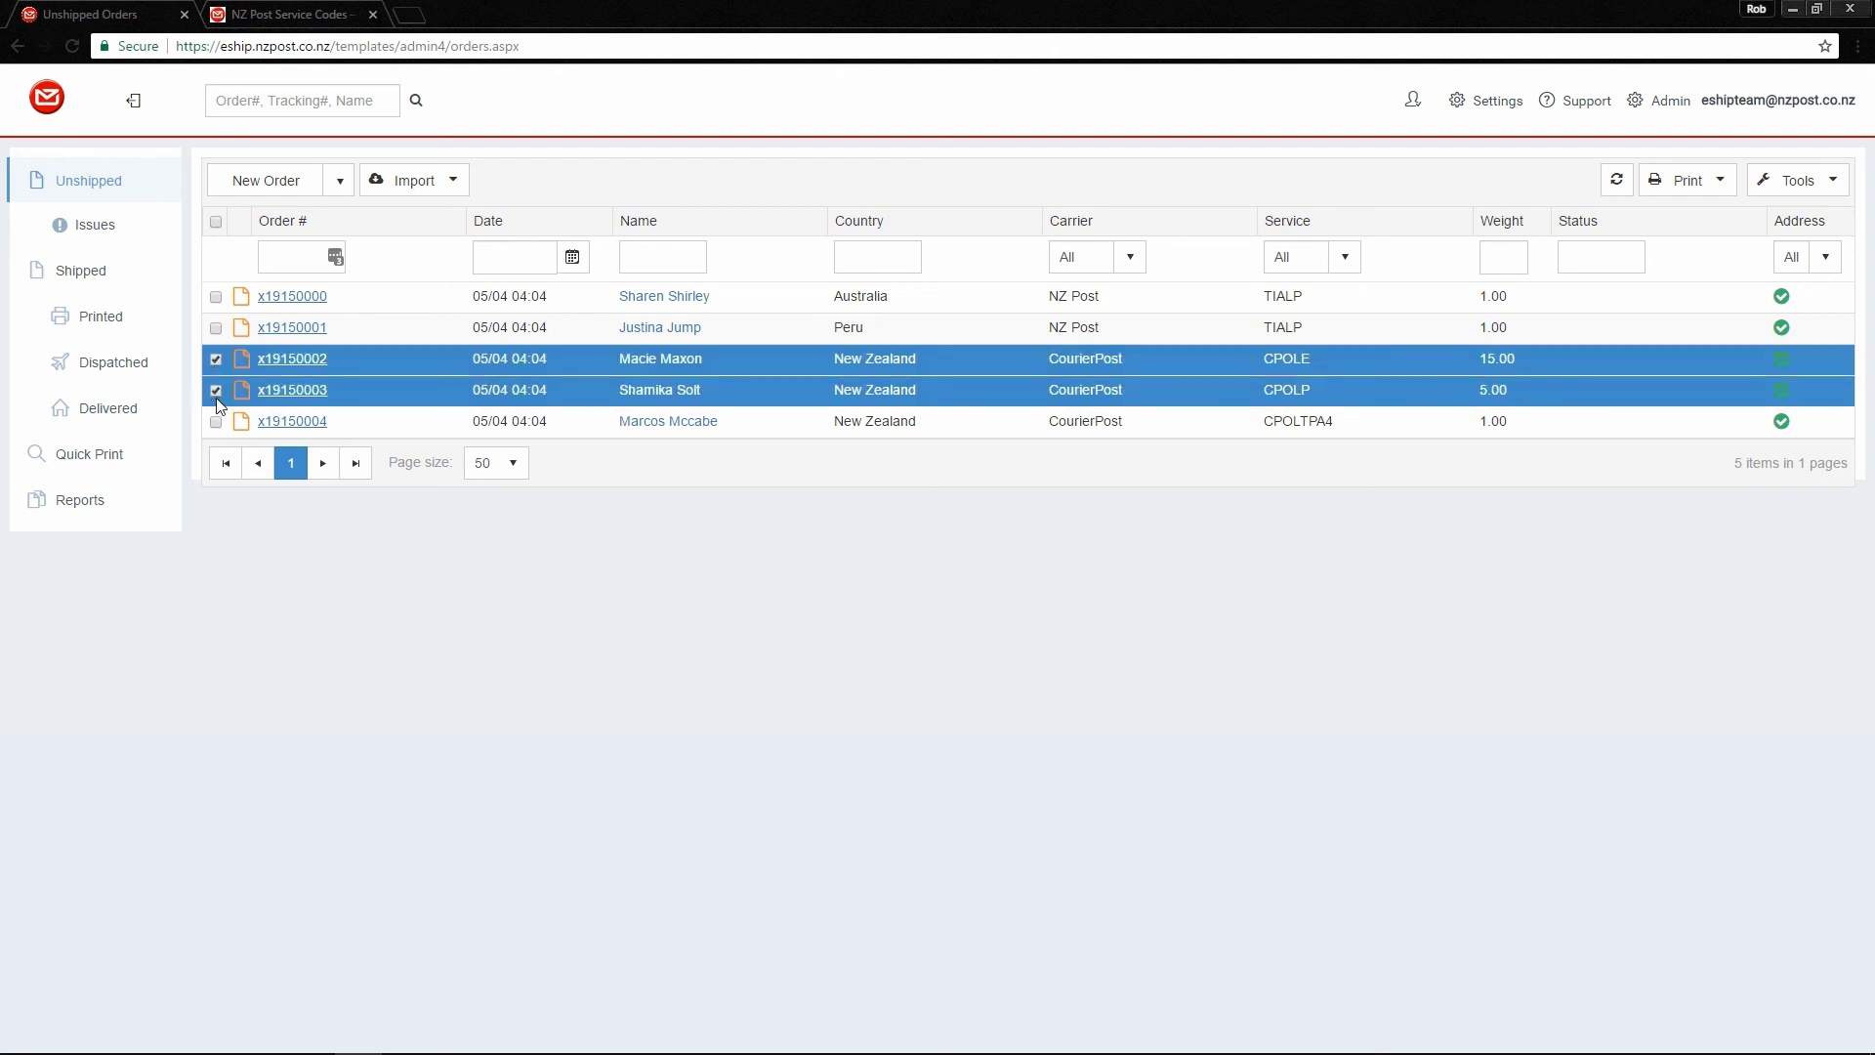
pyautogui.click(1682, 180)
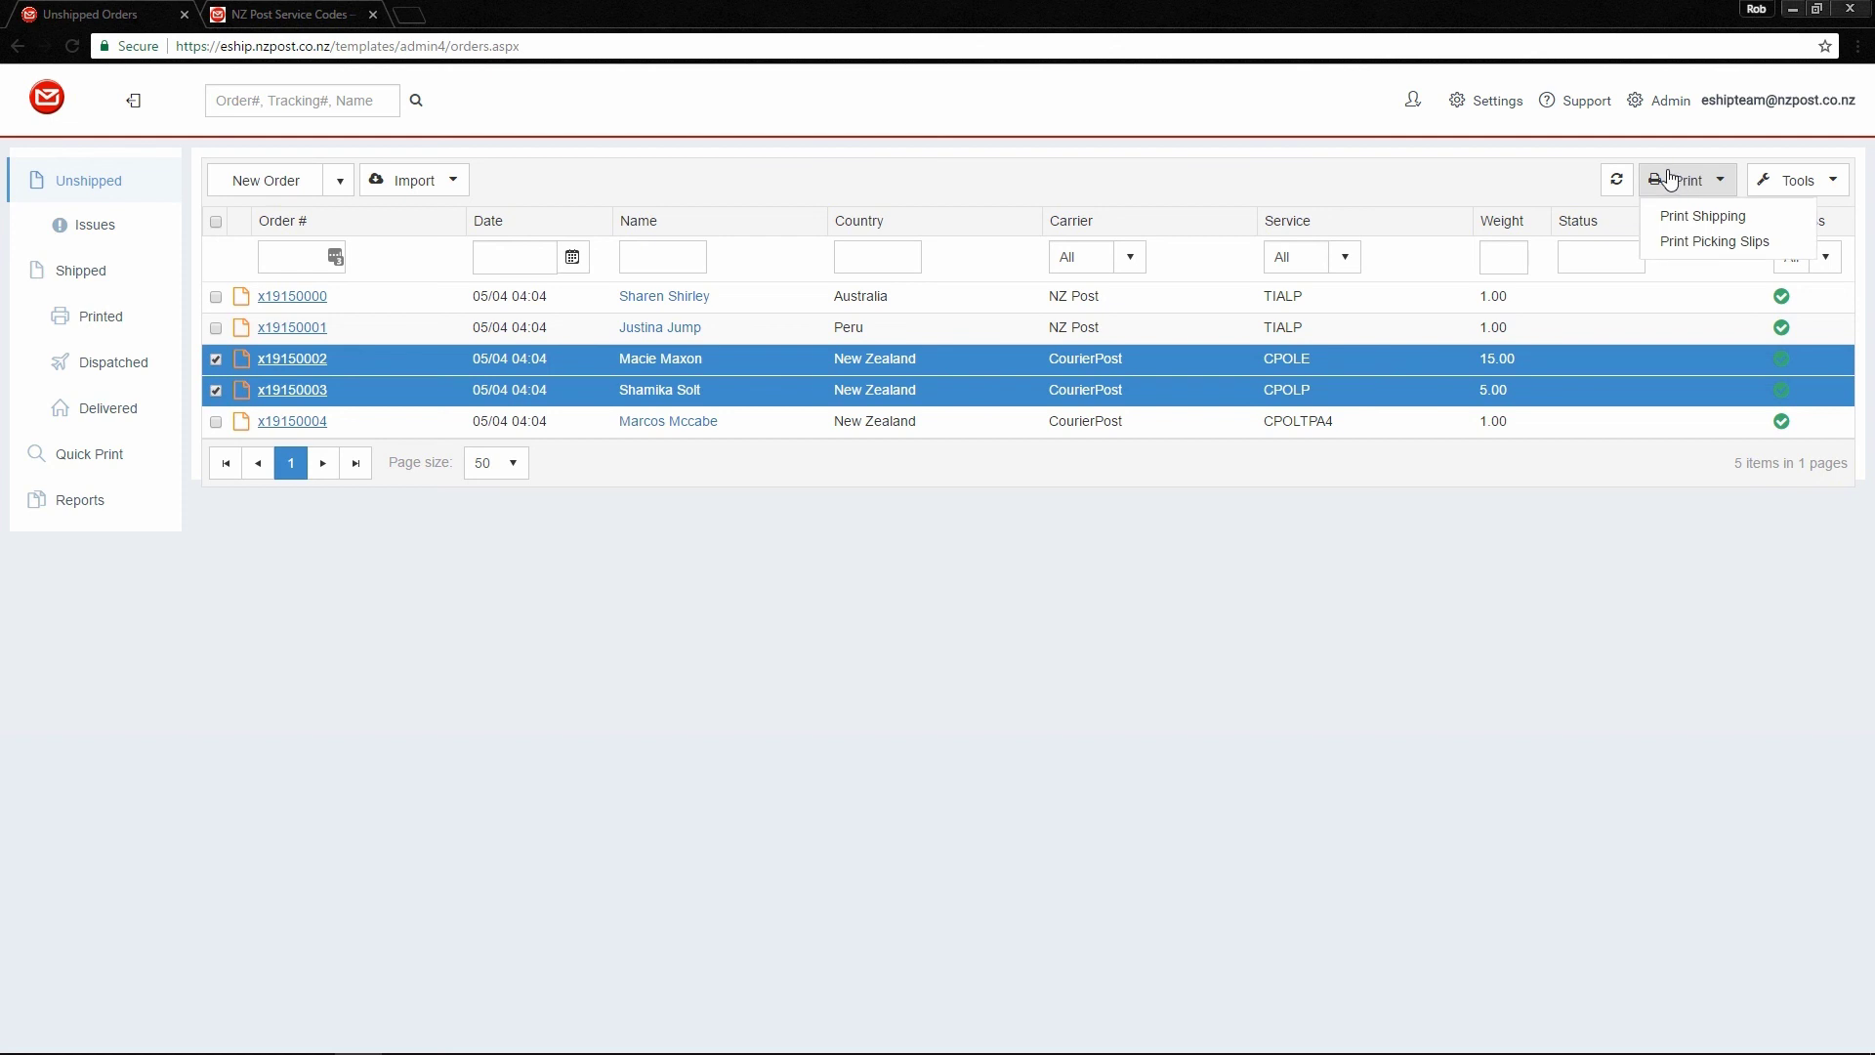
pyautogui.click(1486, 164)
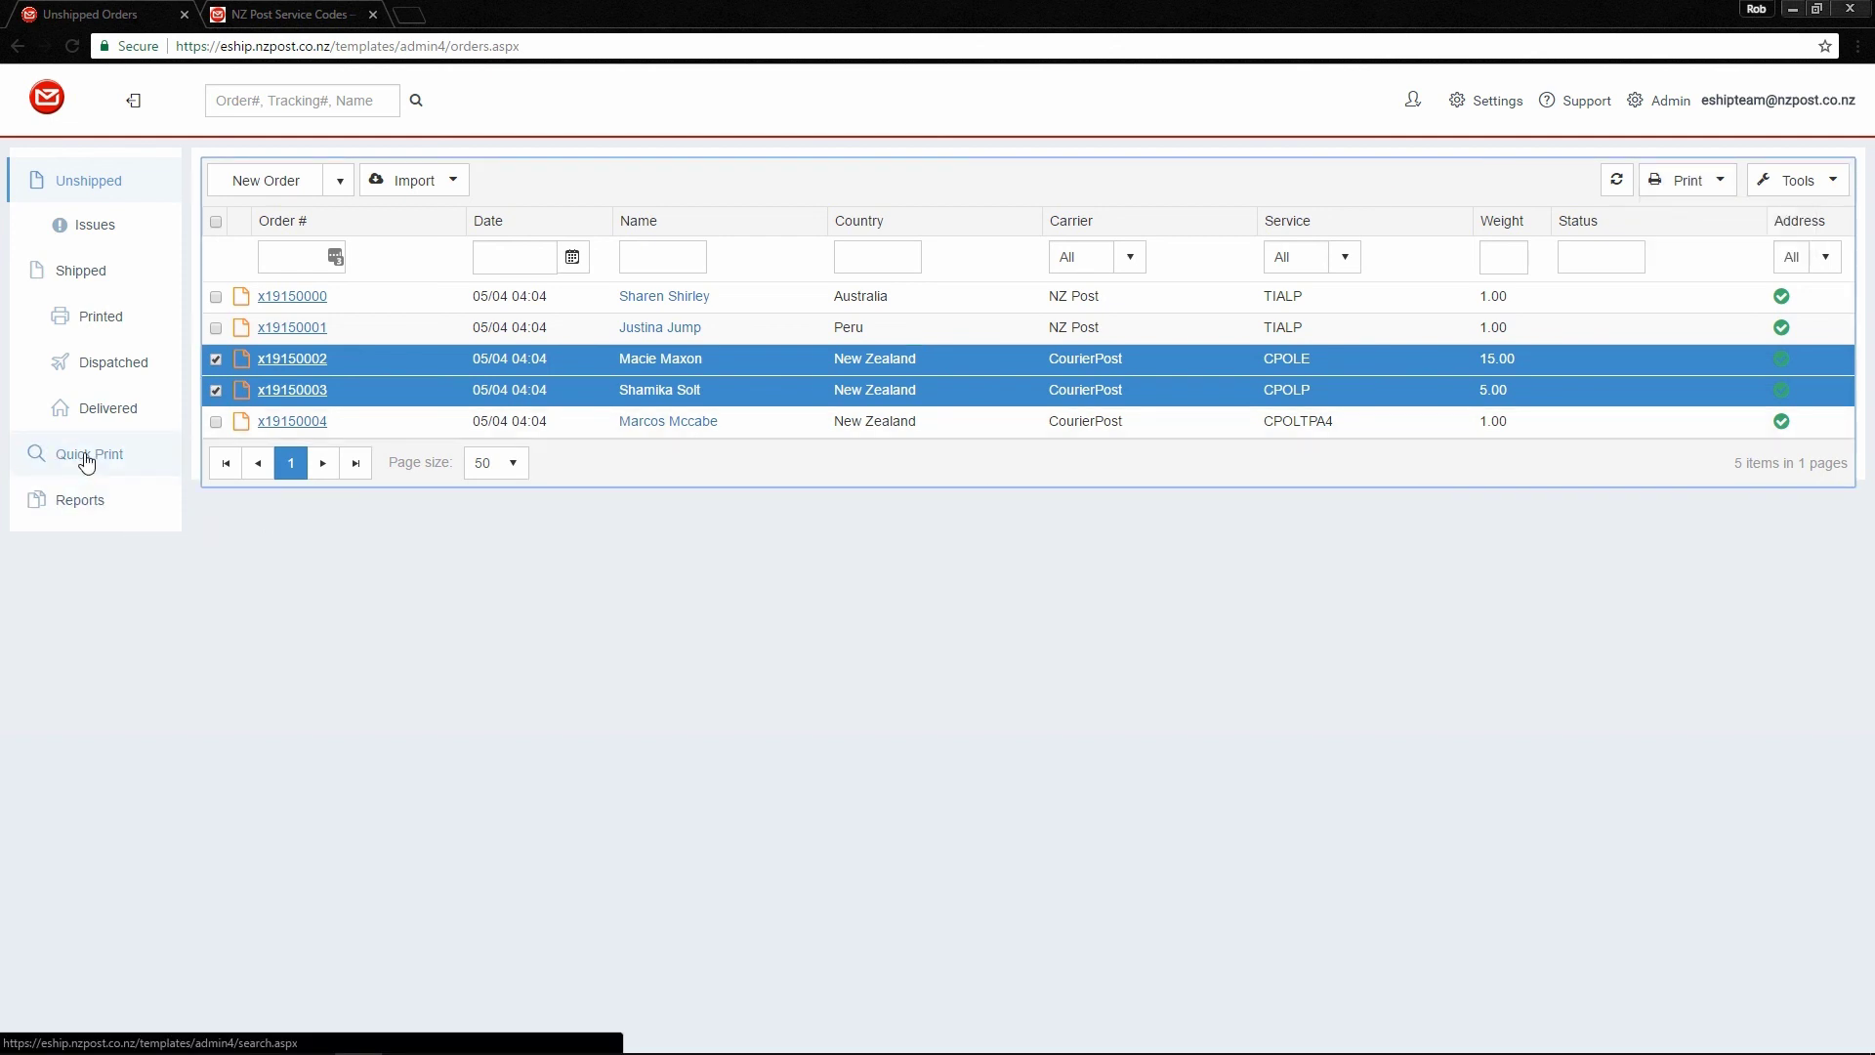
pyautogui.click(547, 513)
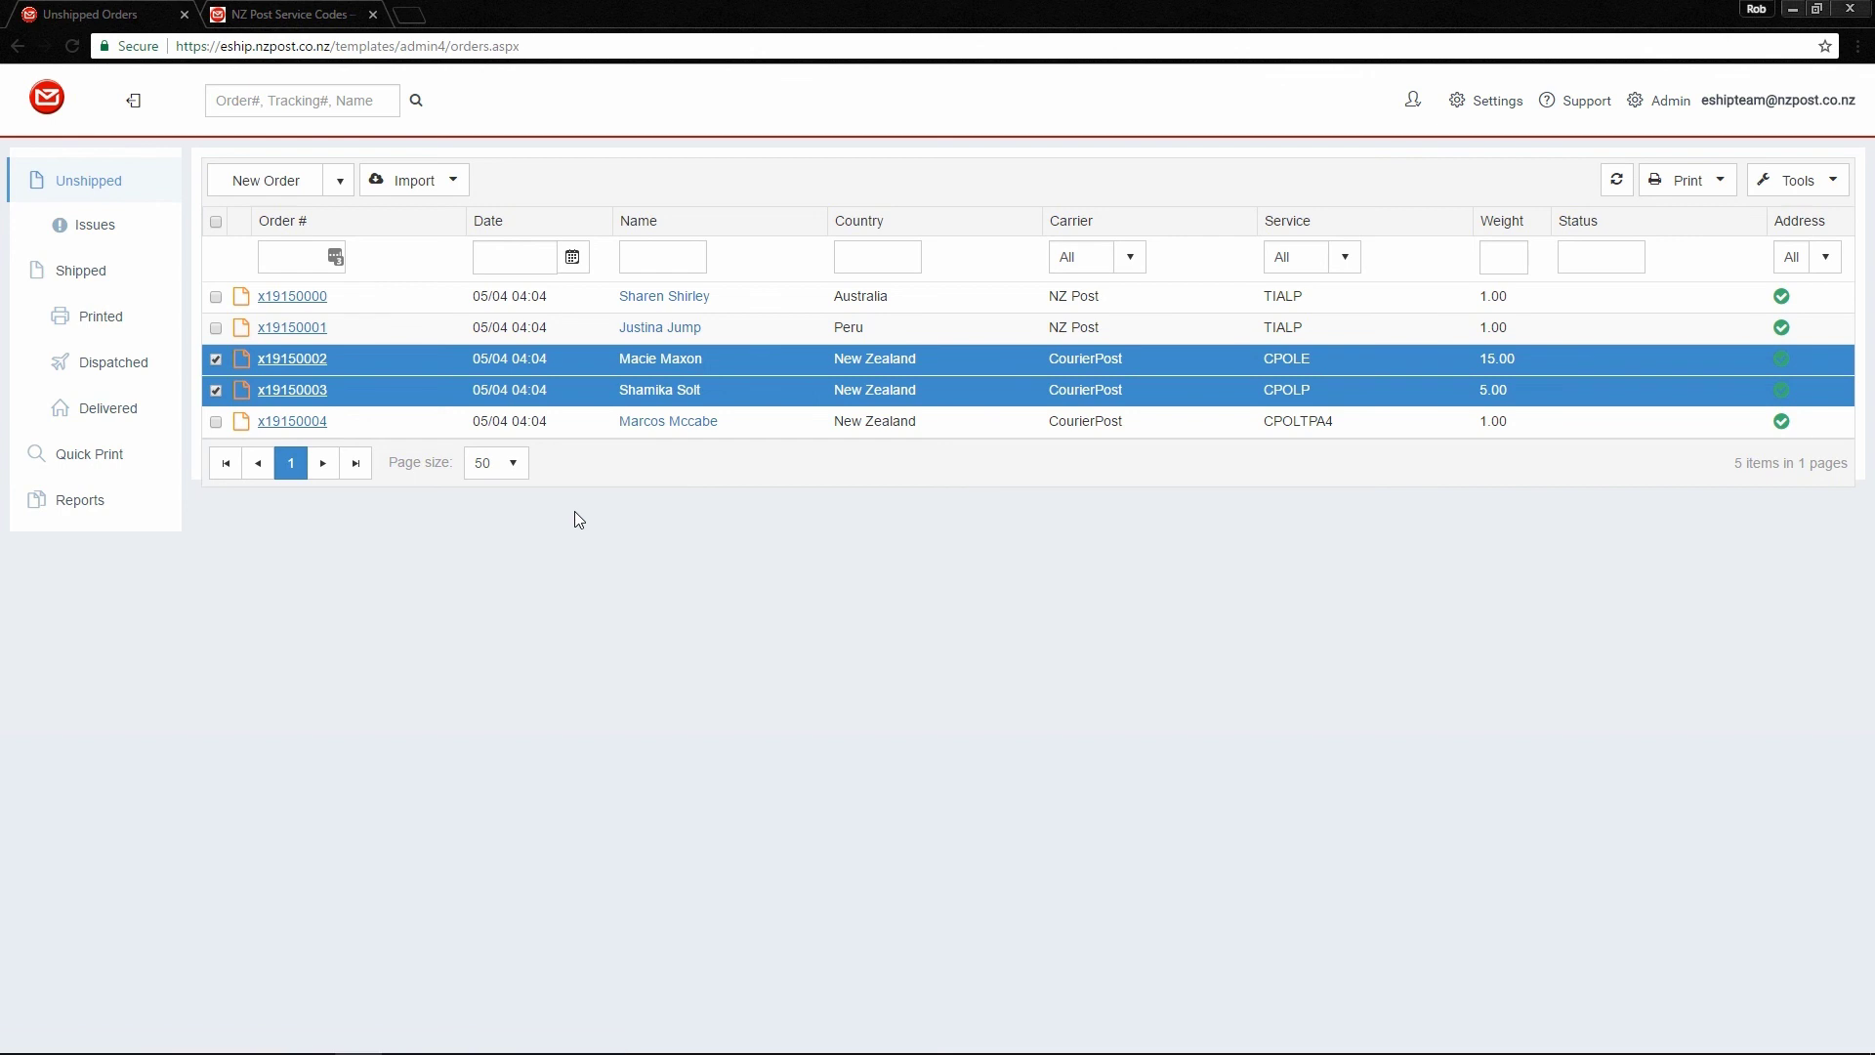
pyautogui.click(215, 360)
pyautogui.click(216, 390)
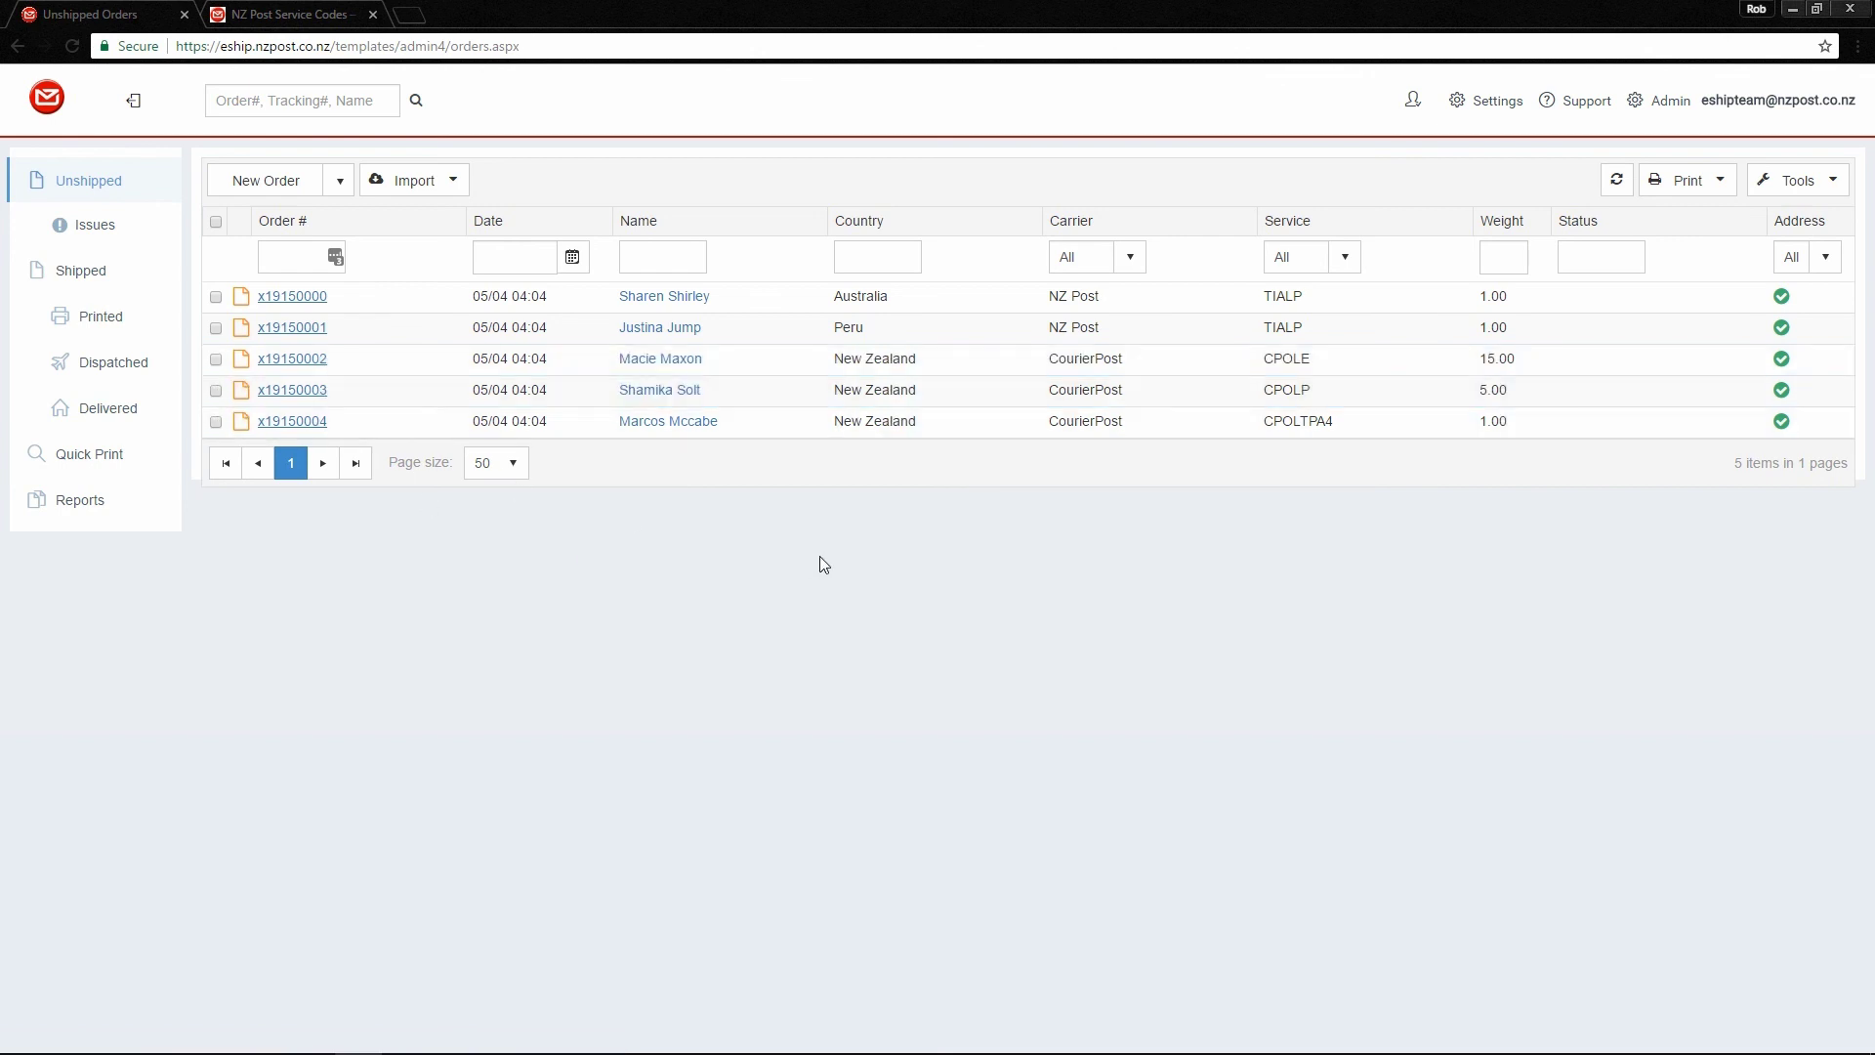